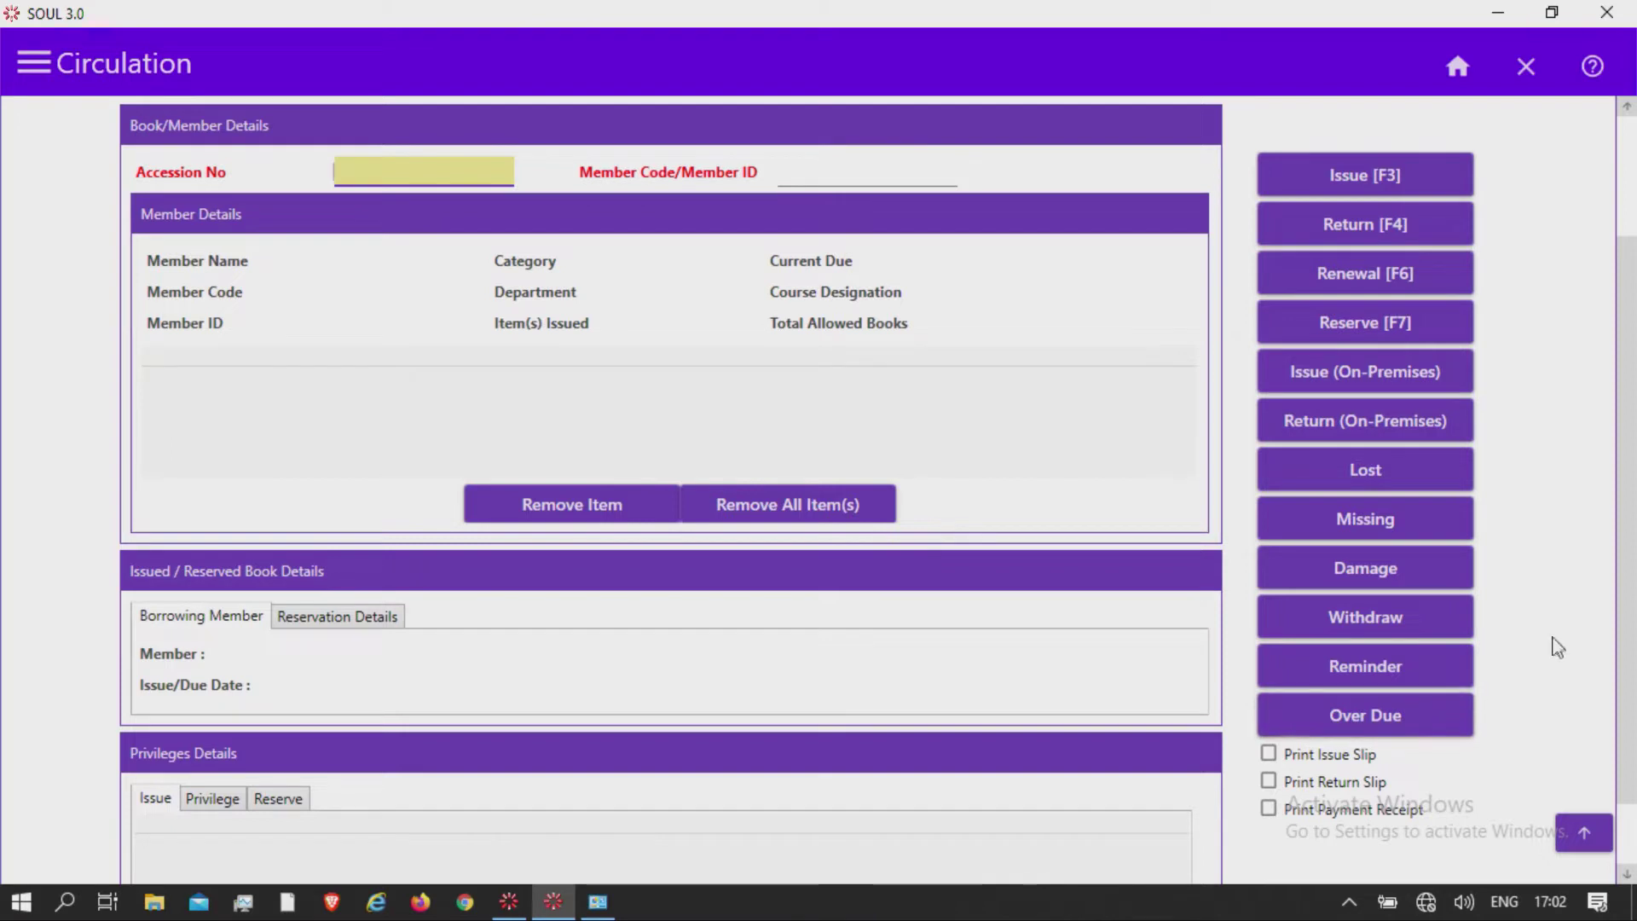
Step: Load the book with accession number 00022 into the transaction form and select its row
scroll(1624, 674, down, 1)
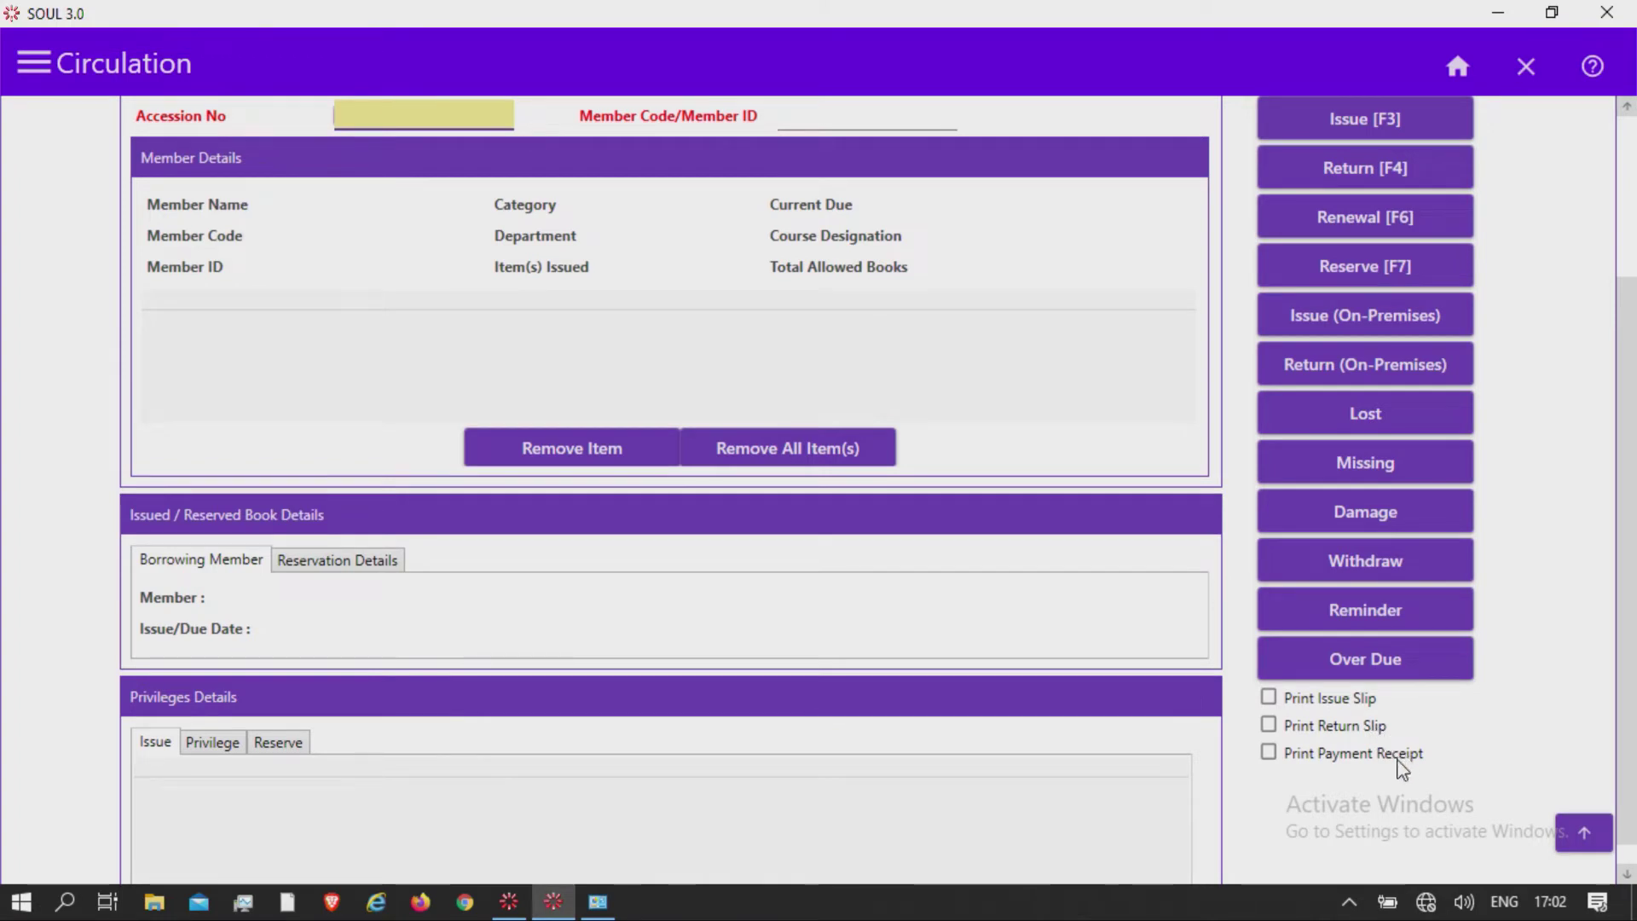
drag(1629, 695, 1629, 516)
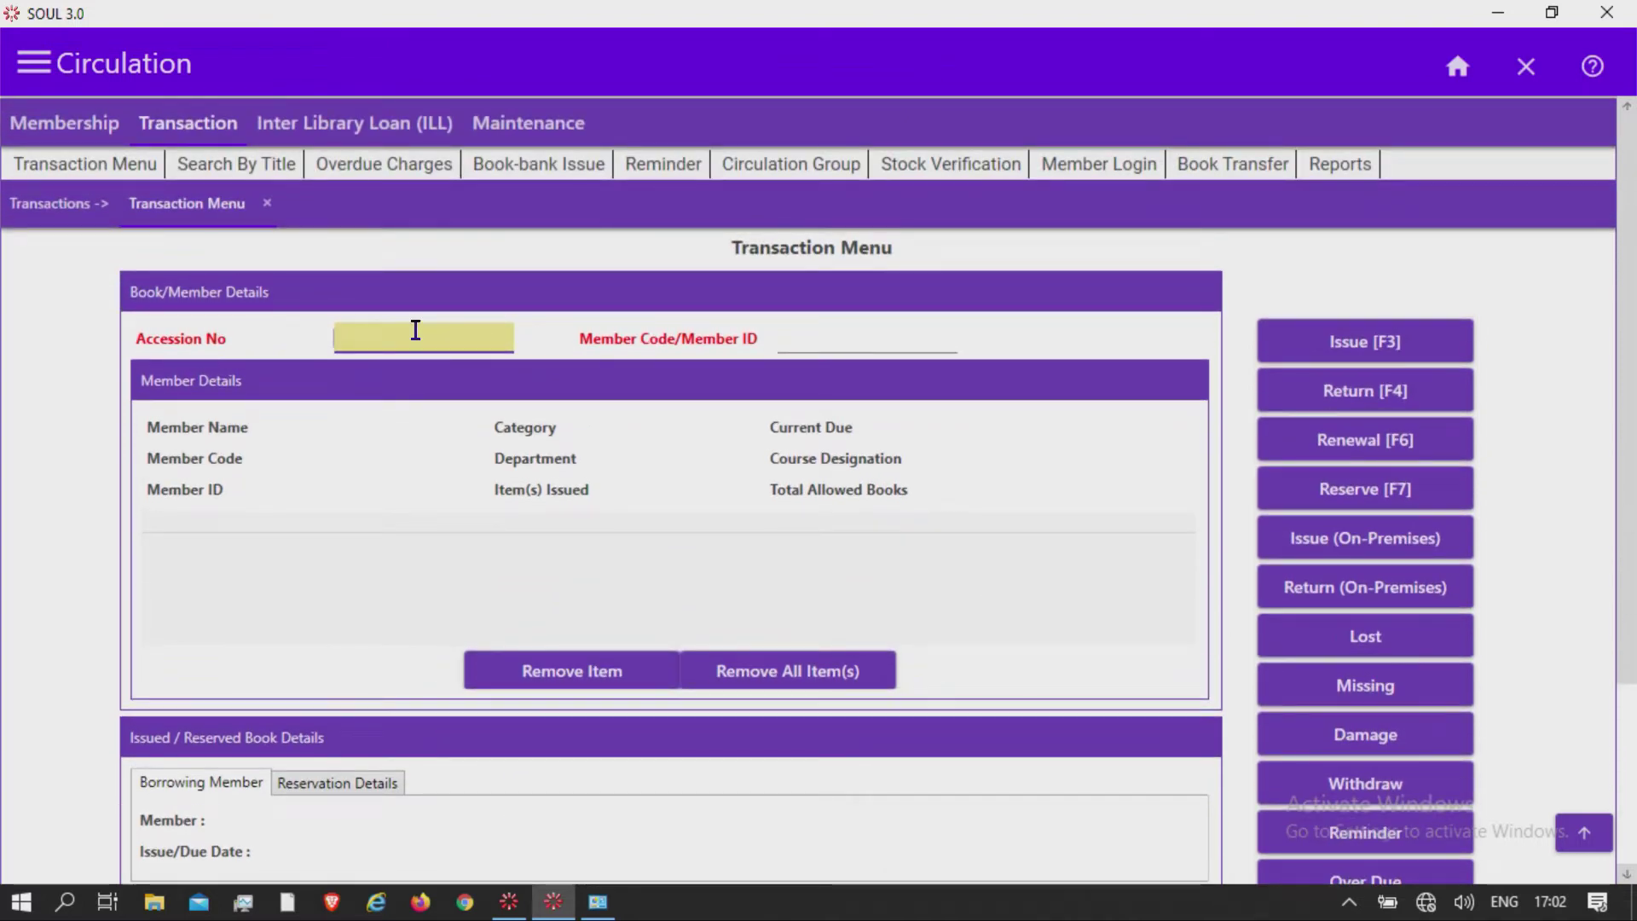
text(00022)
key(Return)
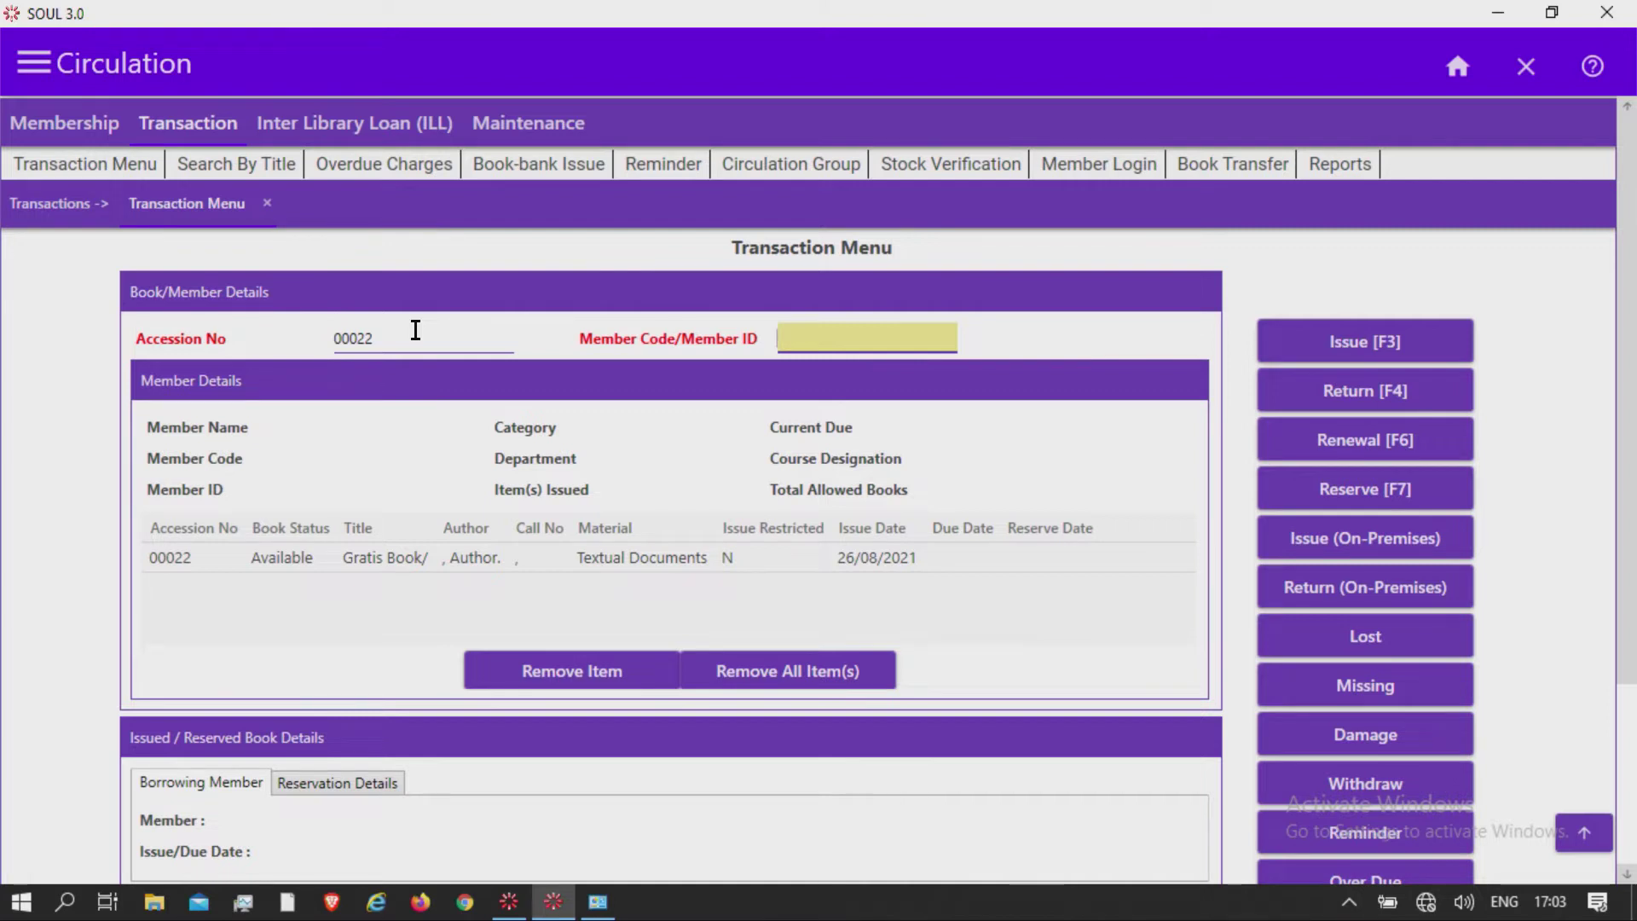
click(145, 564)
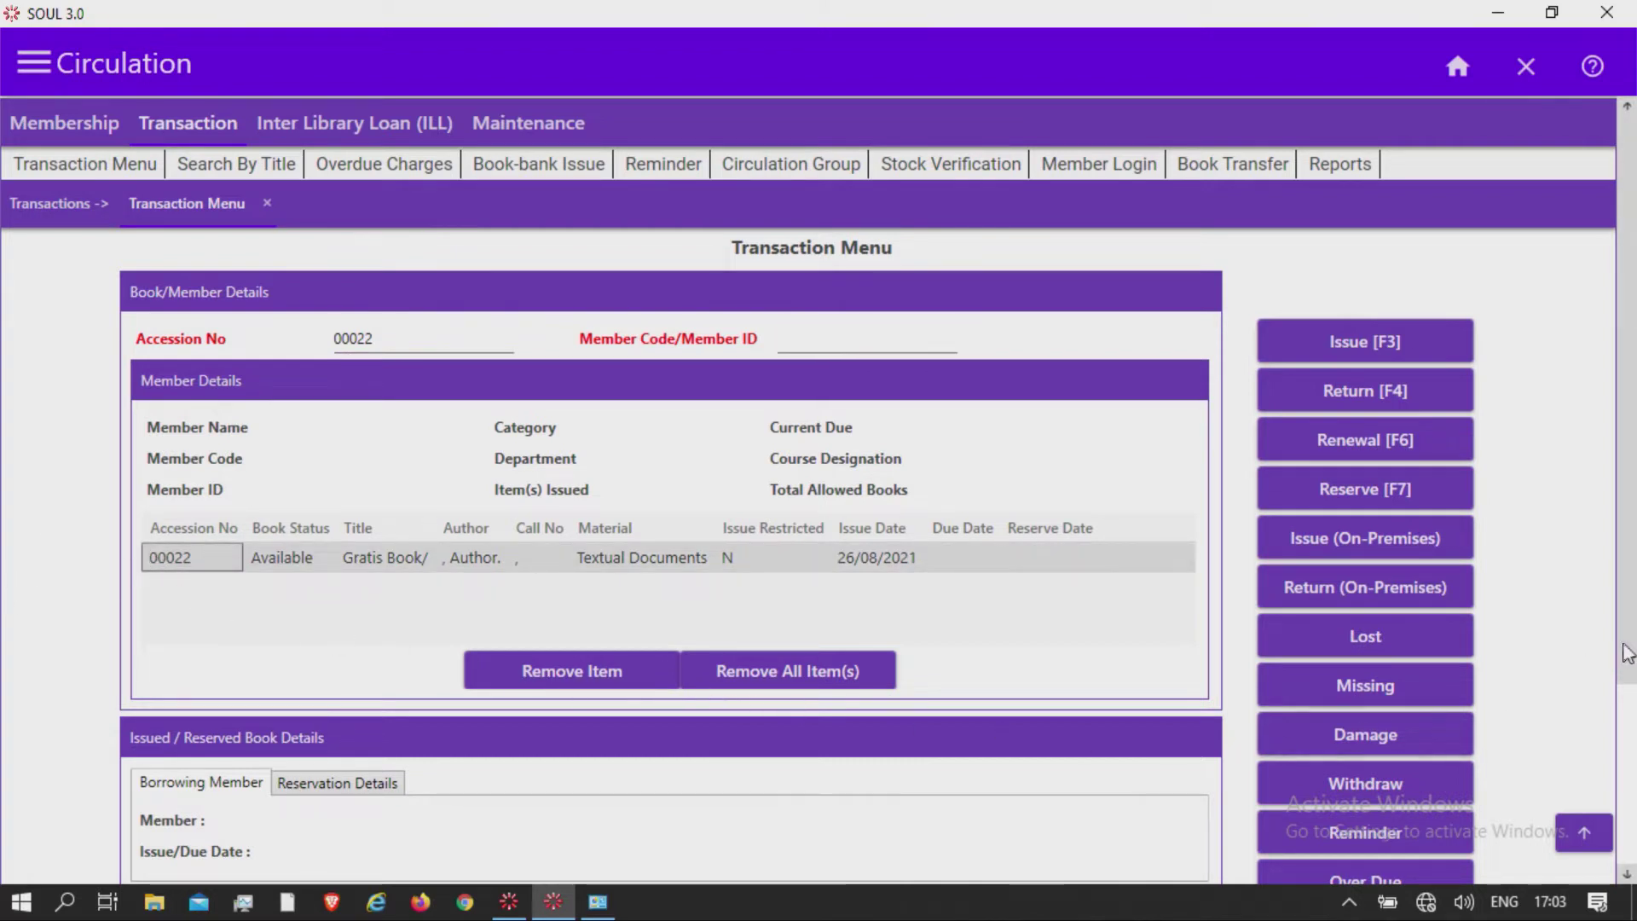
Step: Turn on printing of the issue slip for this transaction
drag(1629, 653, 1629, 748)
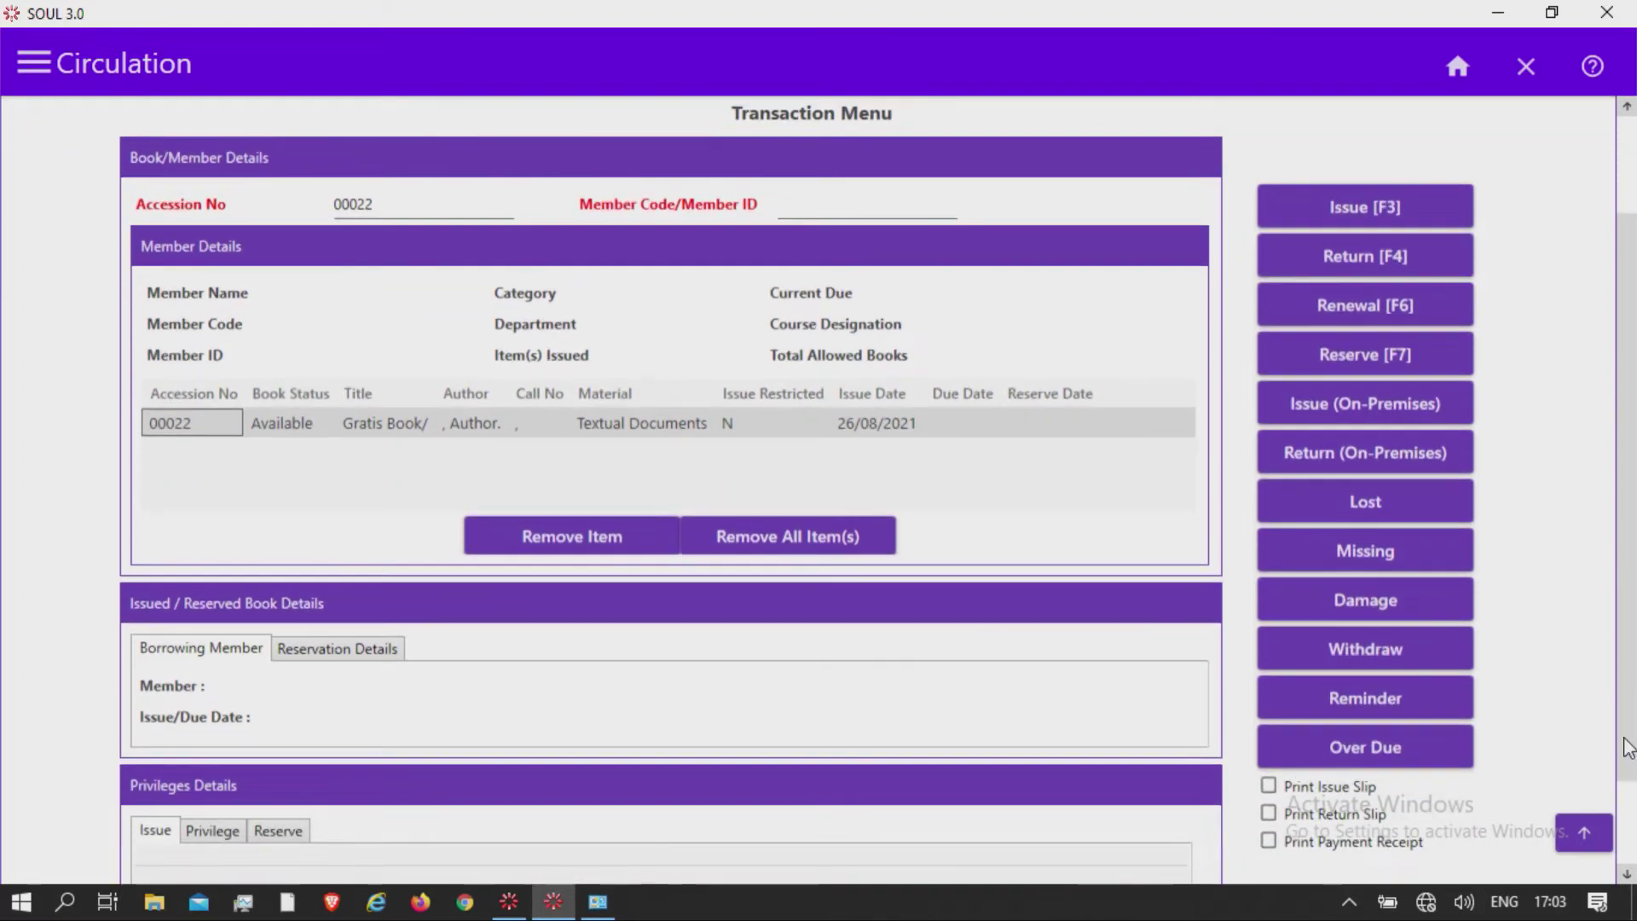
click(1272, 796)
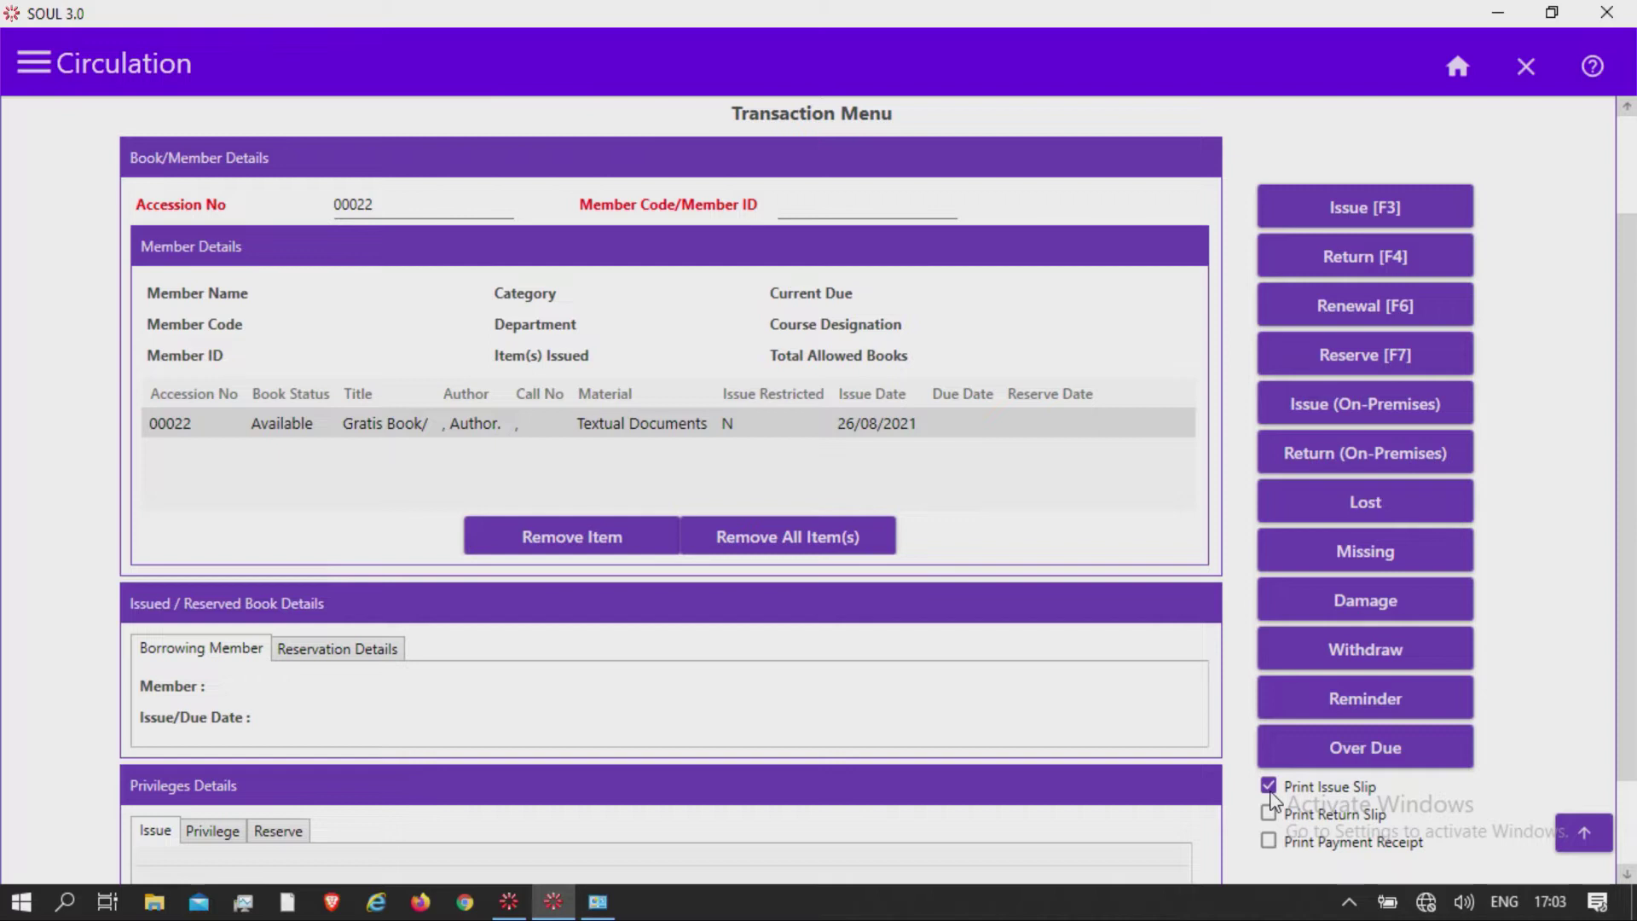
drag(1630, 695, 1630, 597)
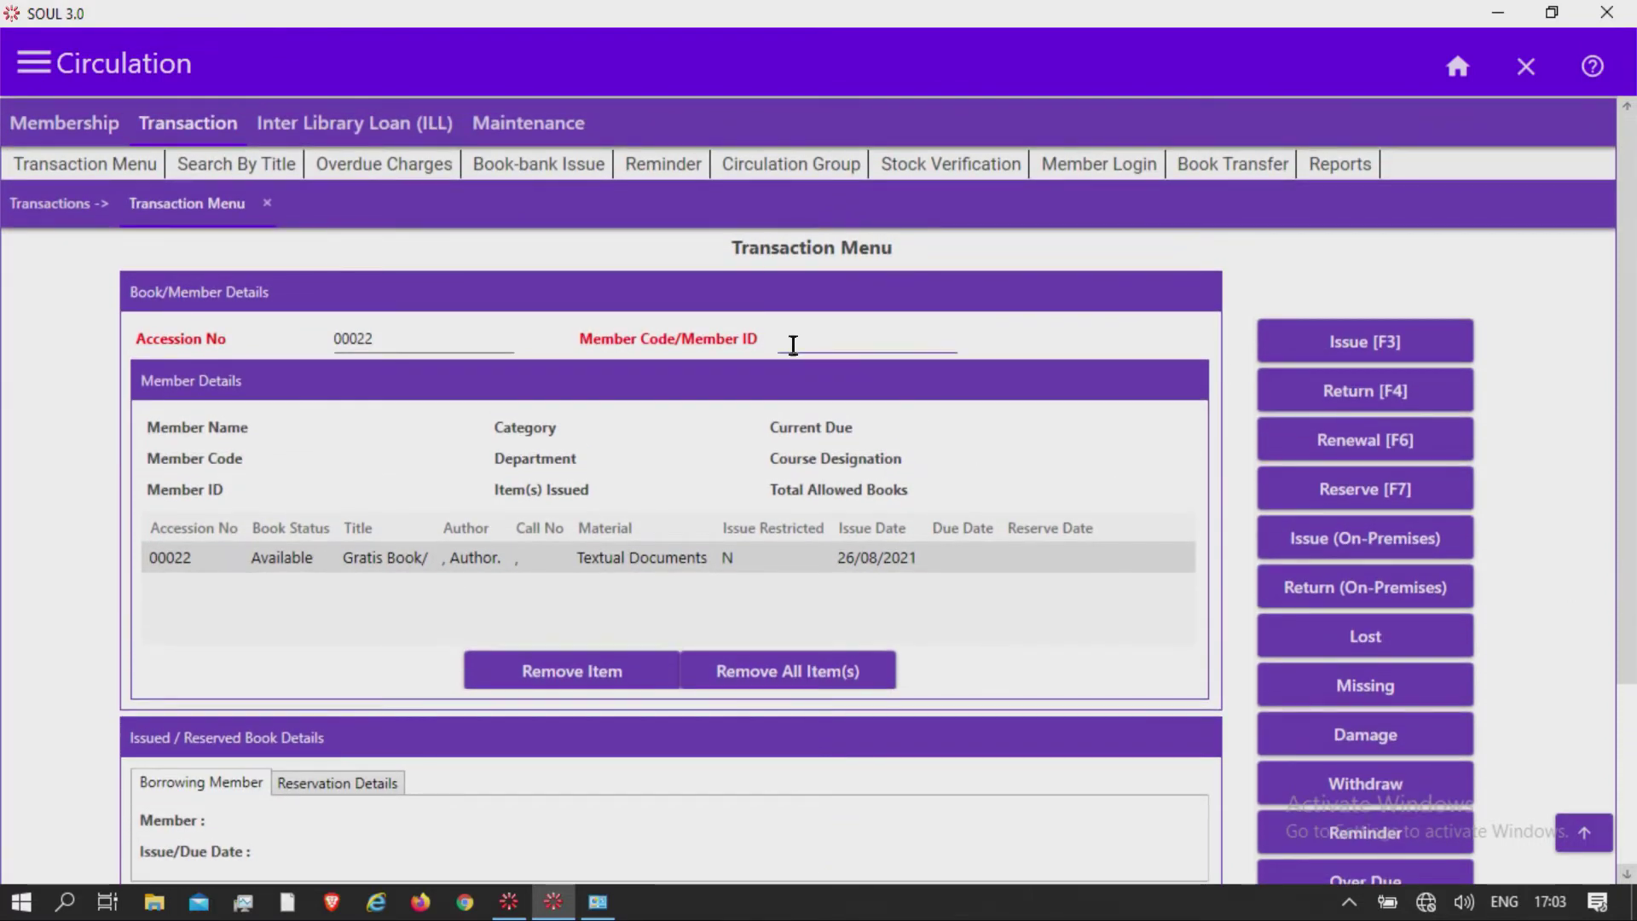
Step: Enter the borrowing member's ID to load the member's details and due date for the book
click(831, 334)
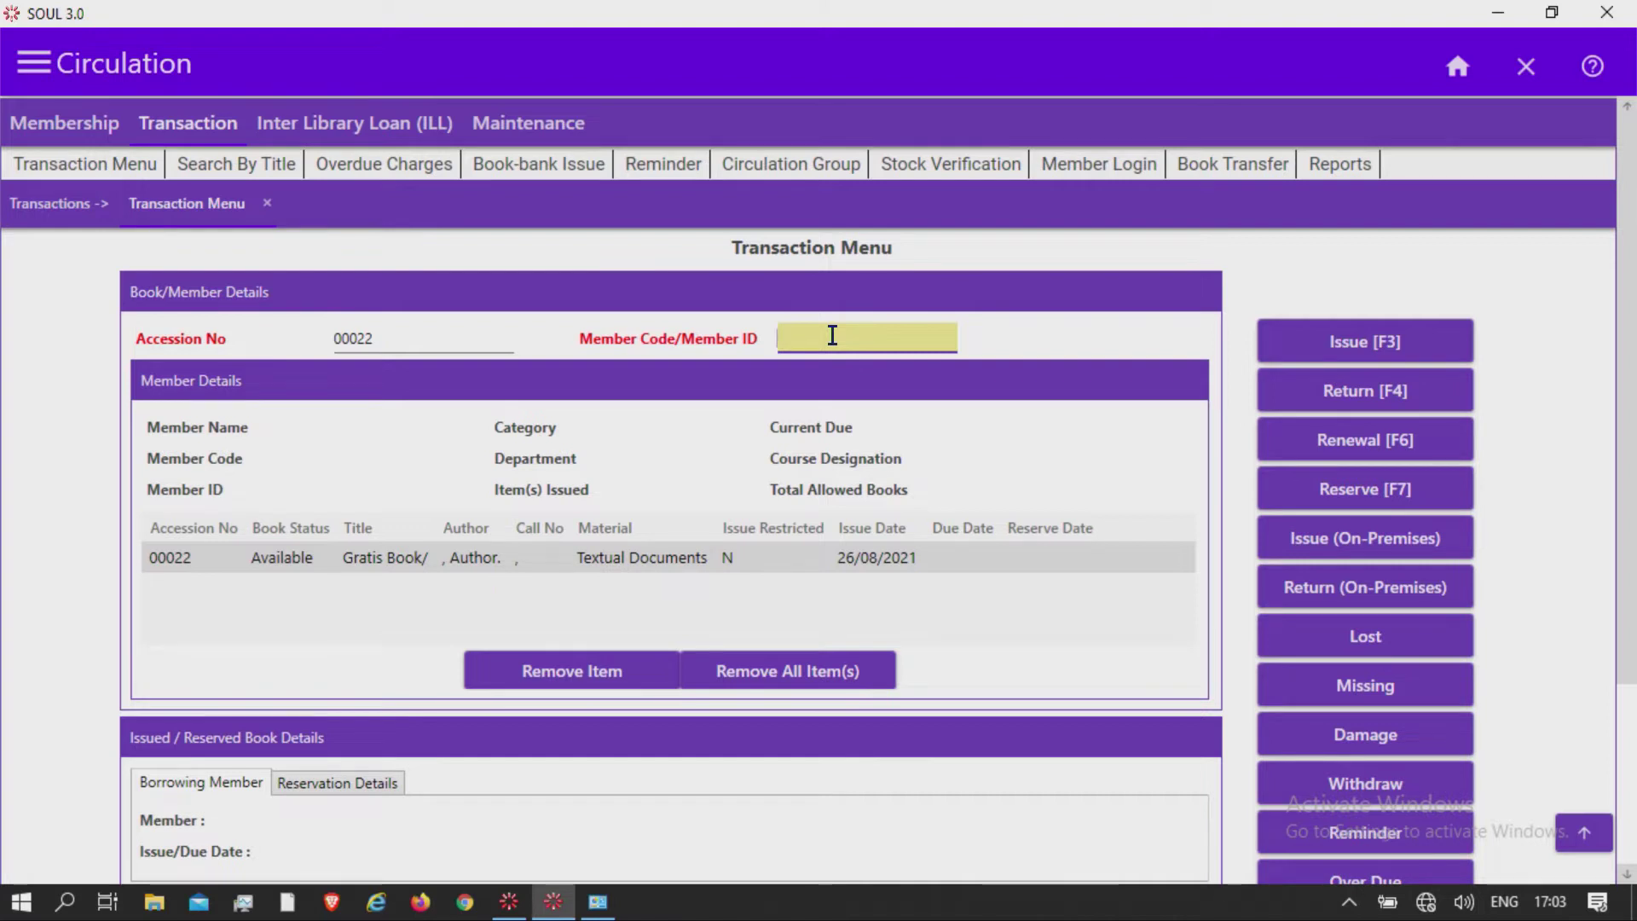
text(BL-)
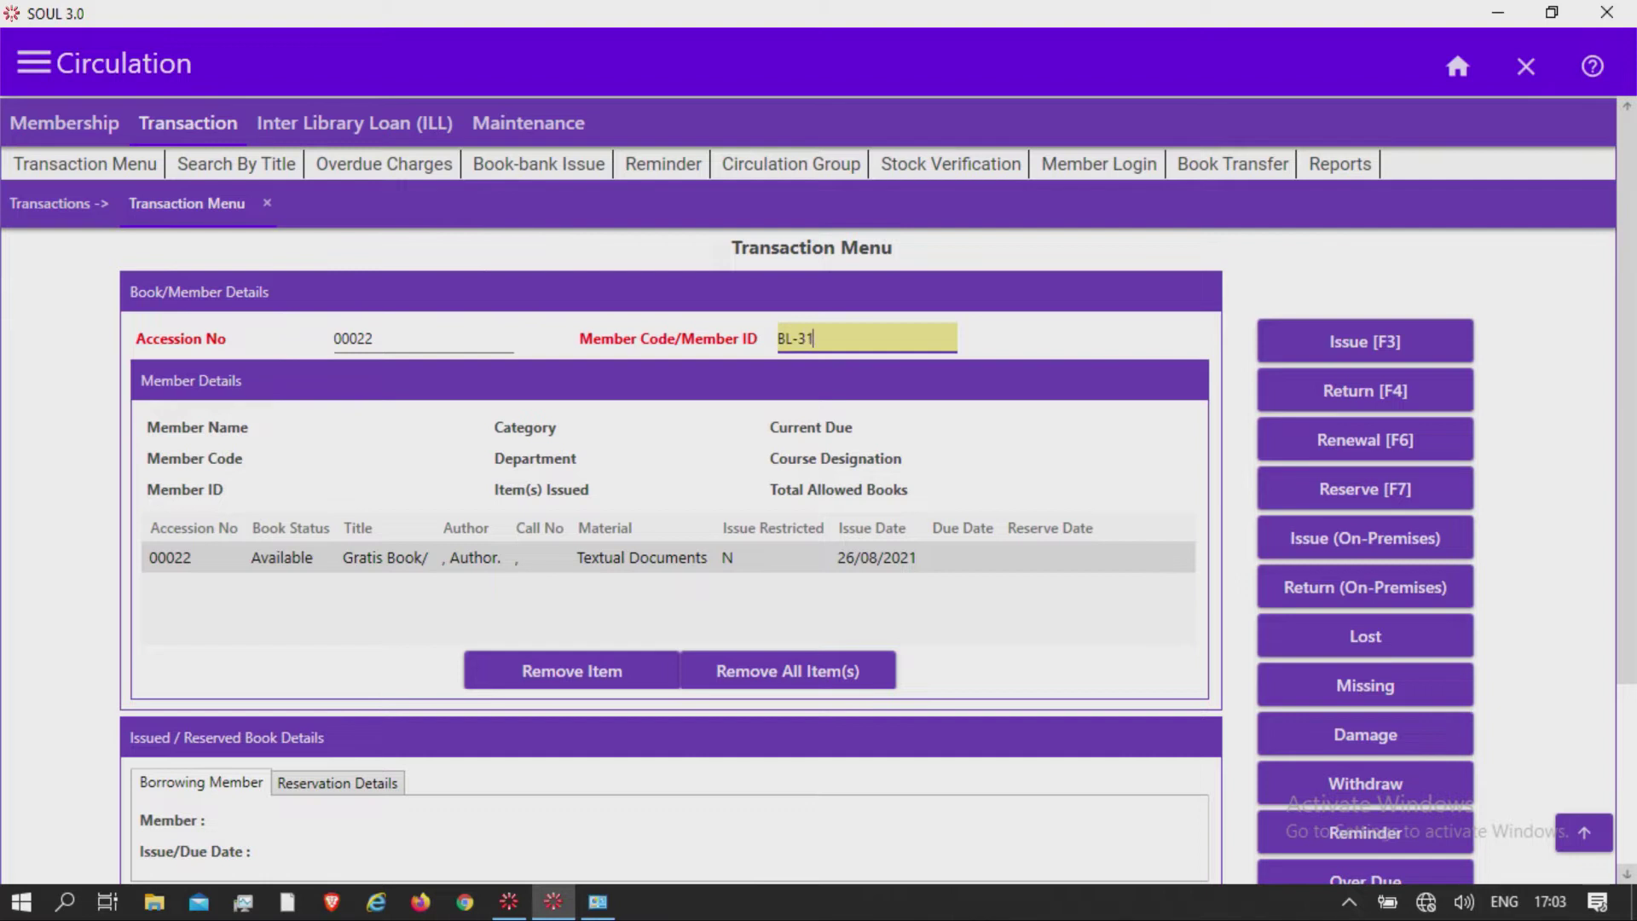
text(31)
key(Return)
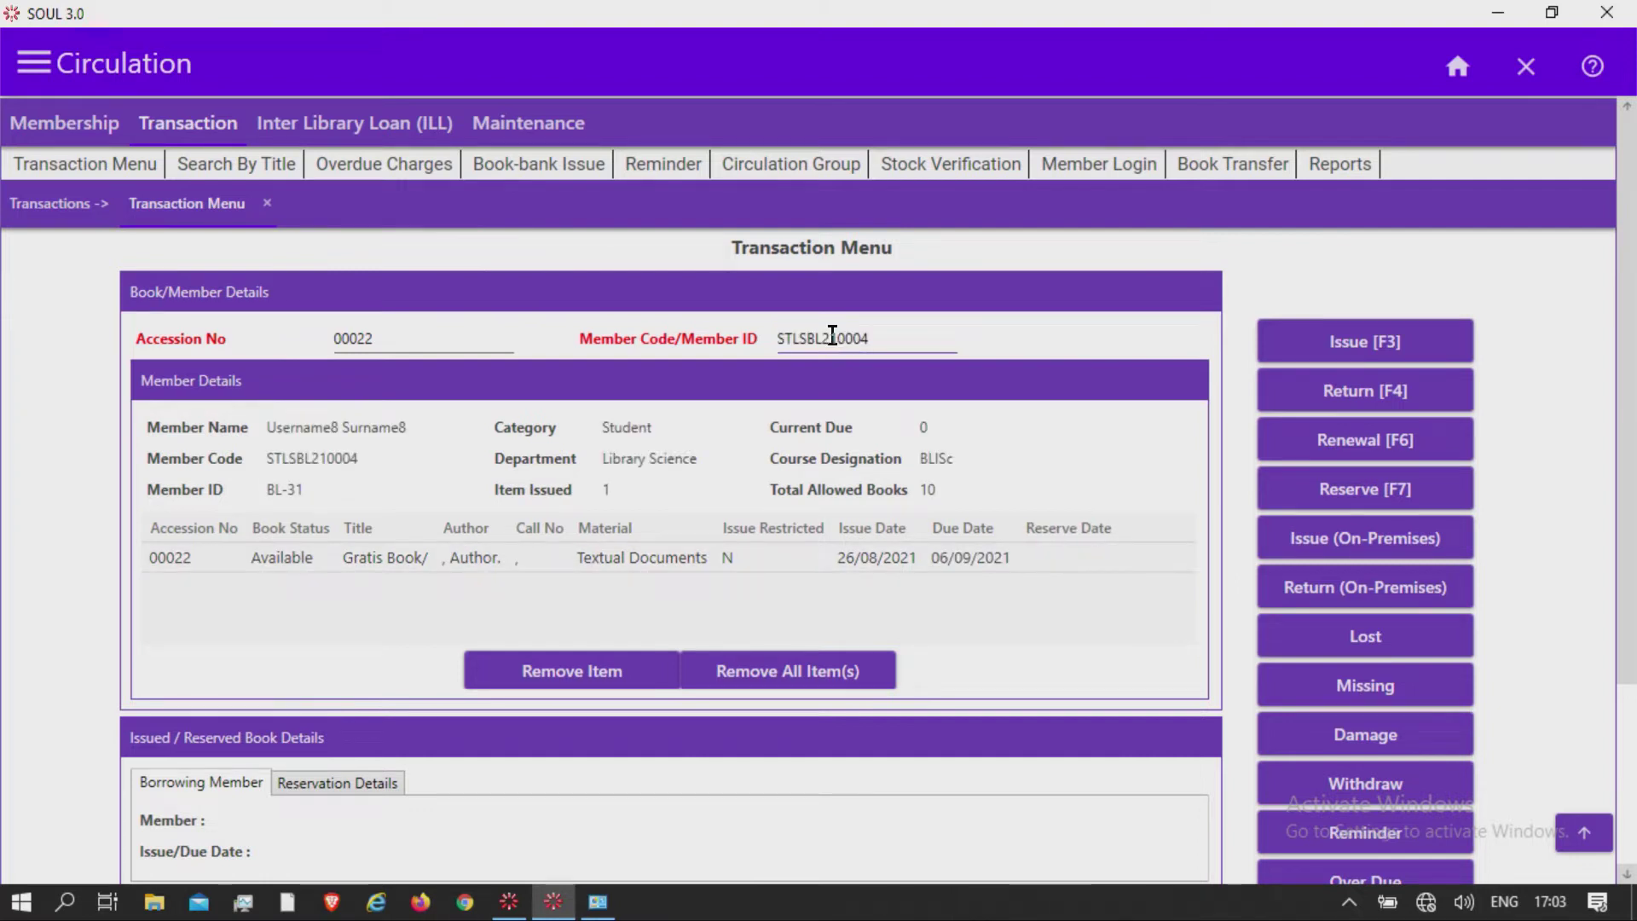
Step: Issue book 00022 to the loaded member and dismiss the notices
click(156, 565)
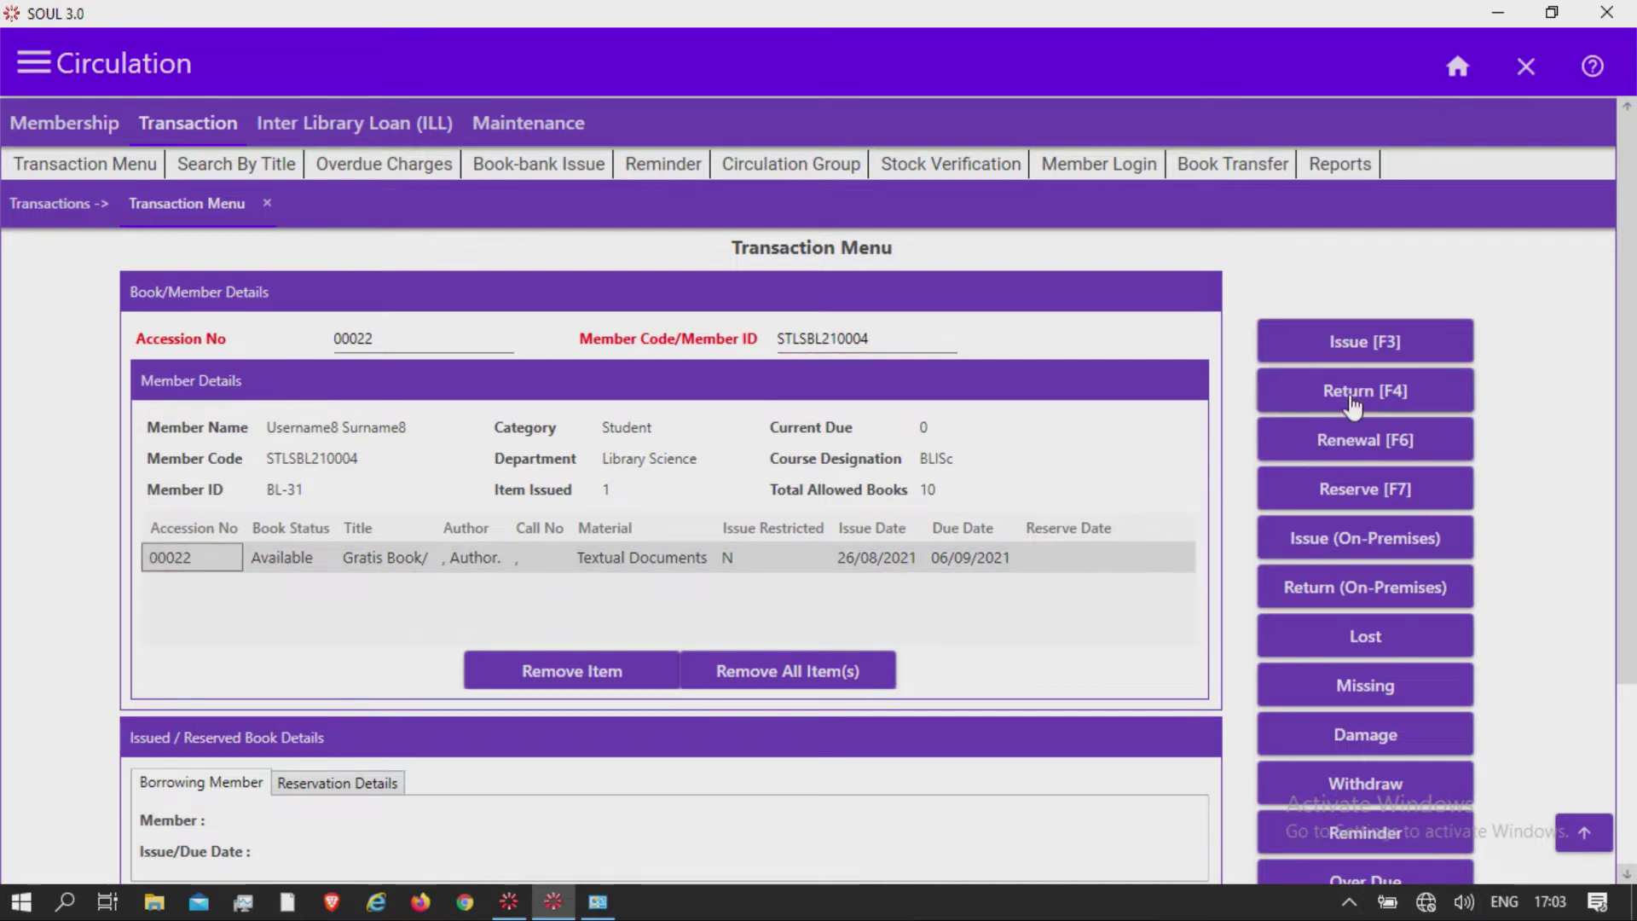
click(1360, 352)
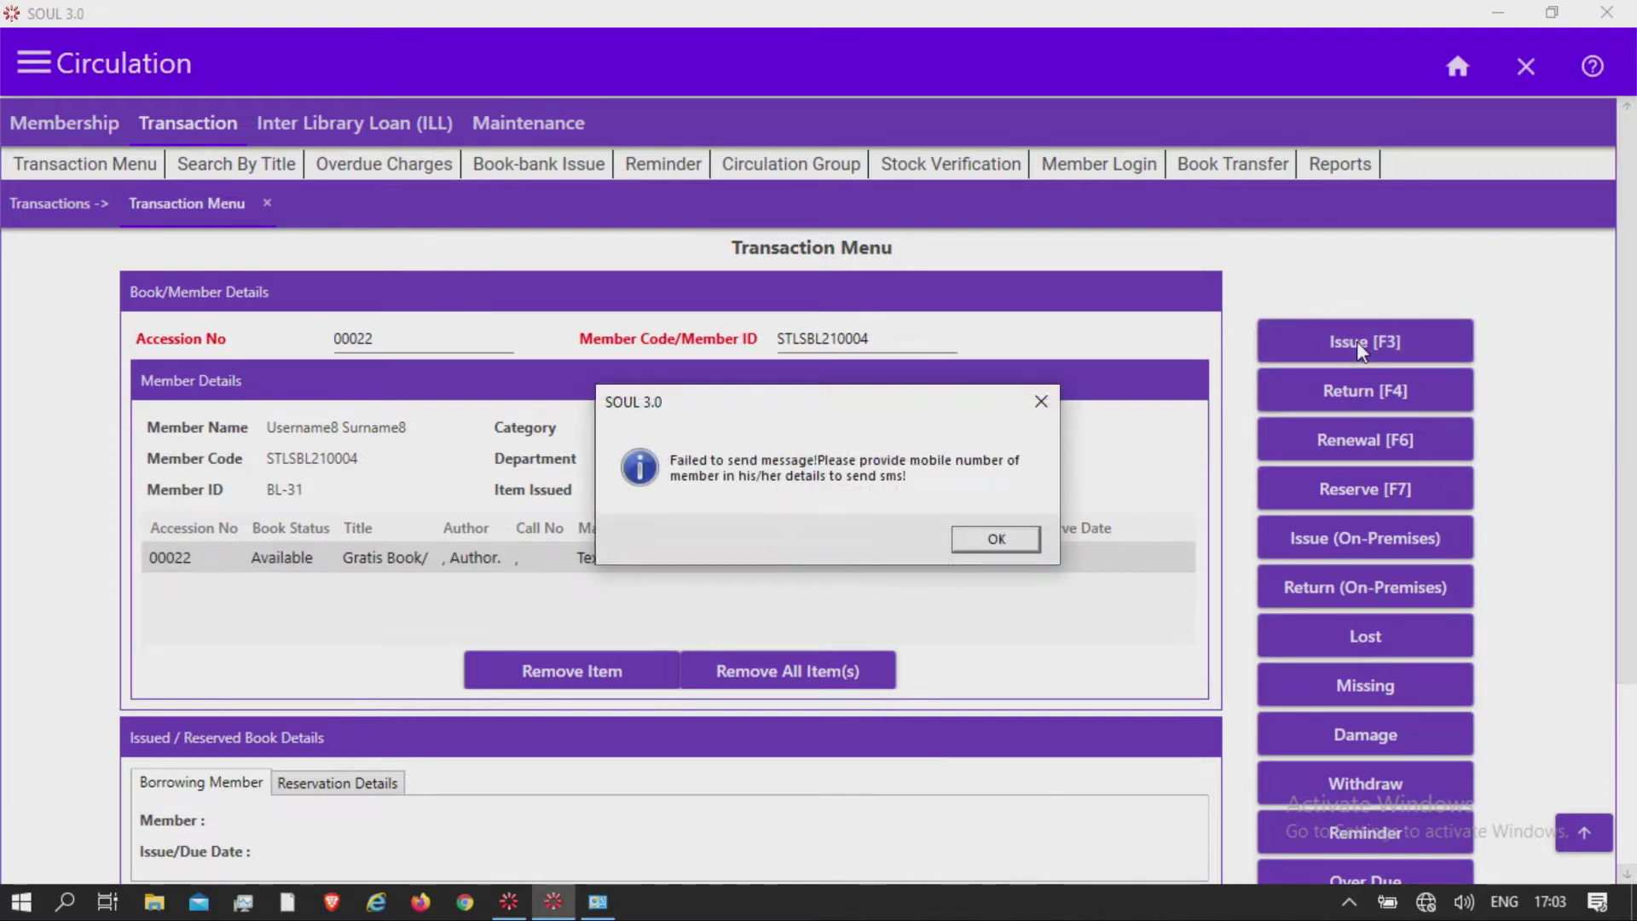
click(997, 539)
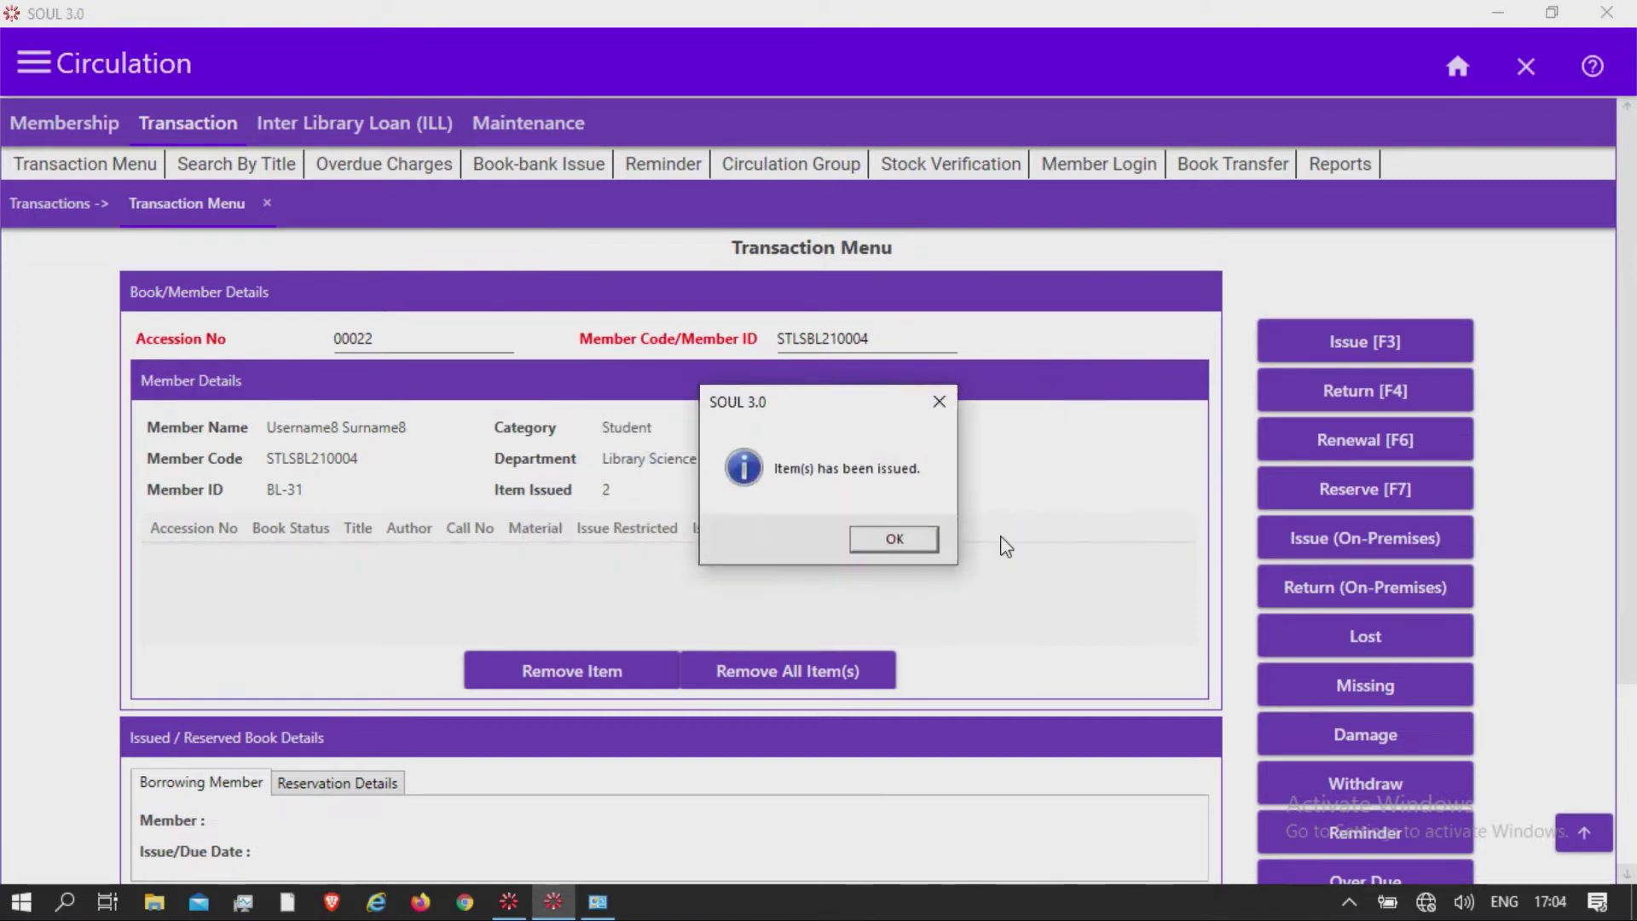
click(910, 543)
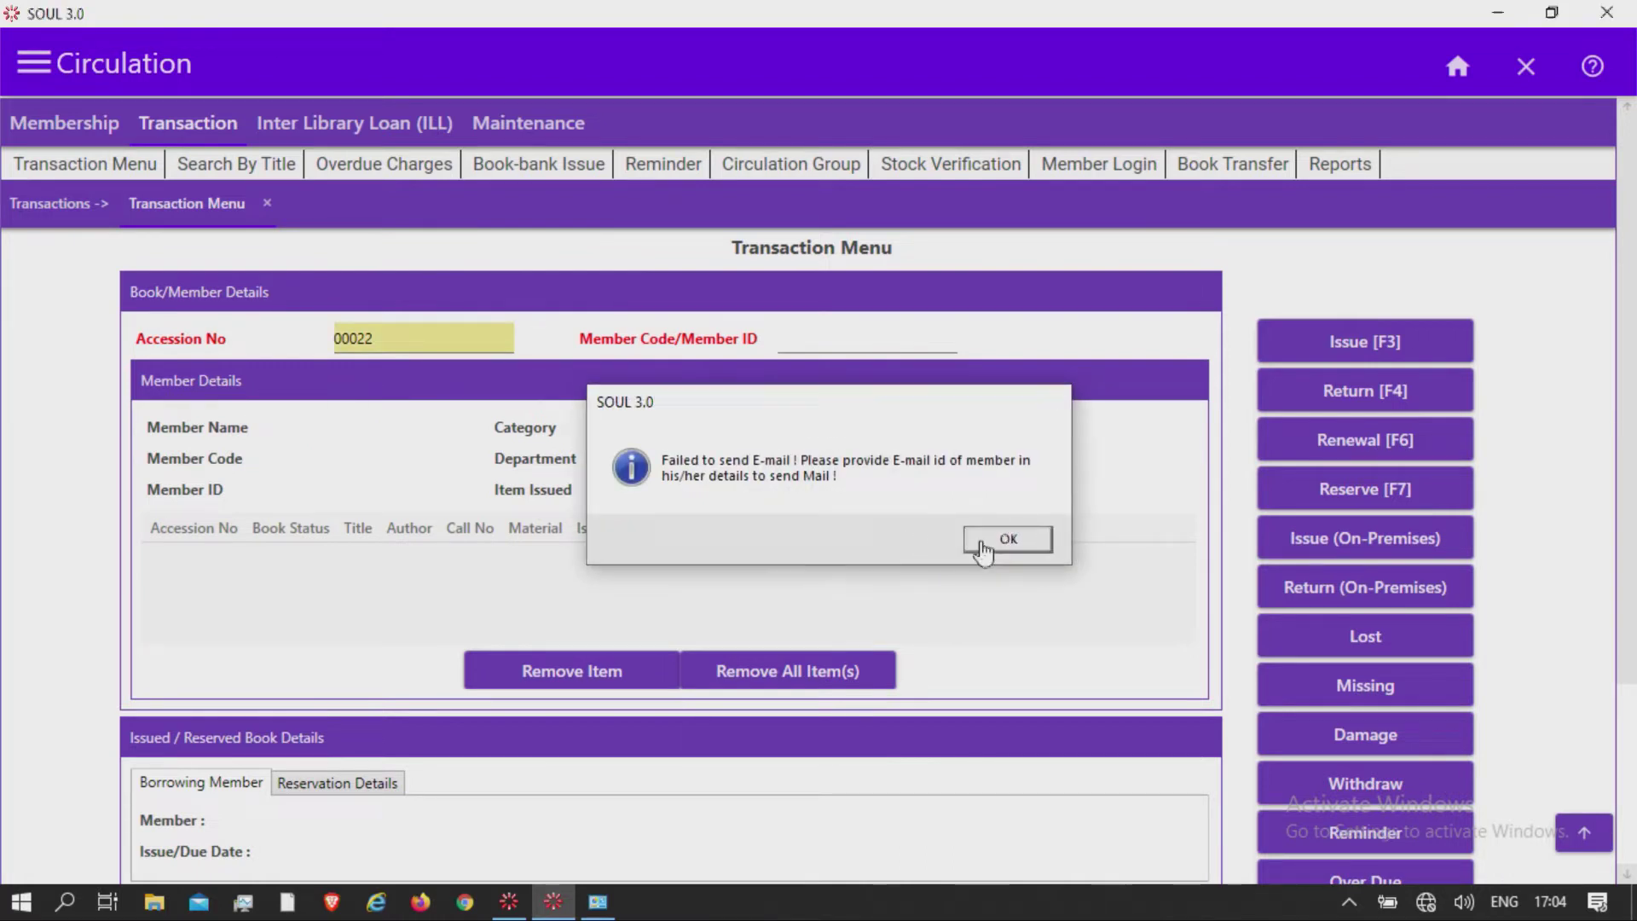
click(1006, 539)
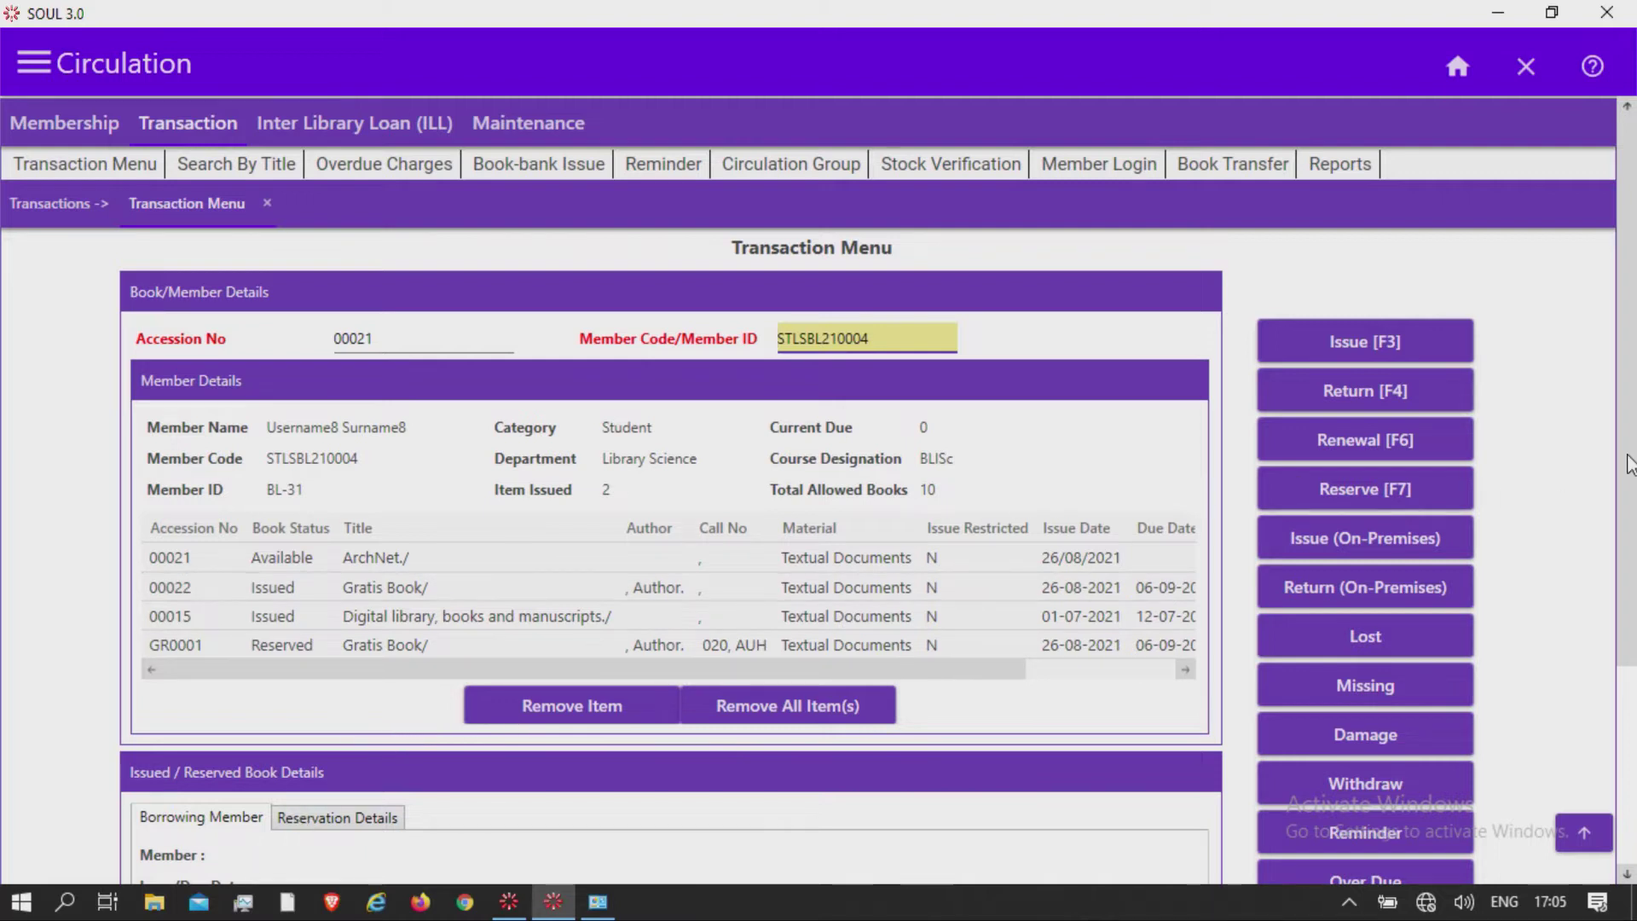
Step: Remove the reserved book GR0001 from the member's item list and confirm the removal
scroll(1628, 478, down, 1)
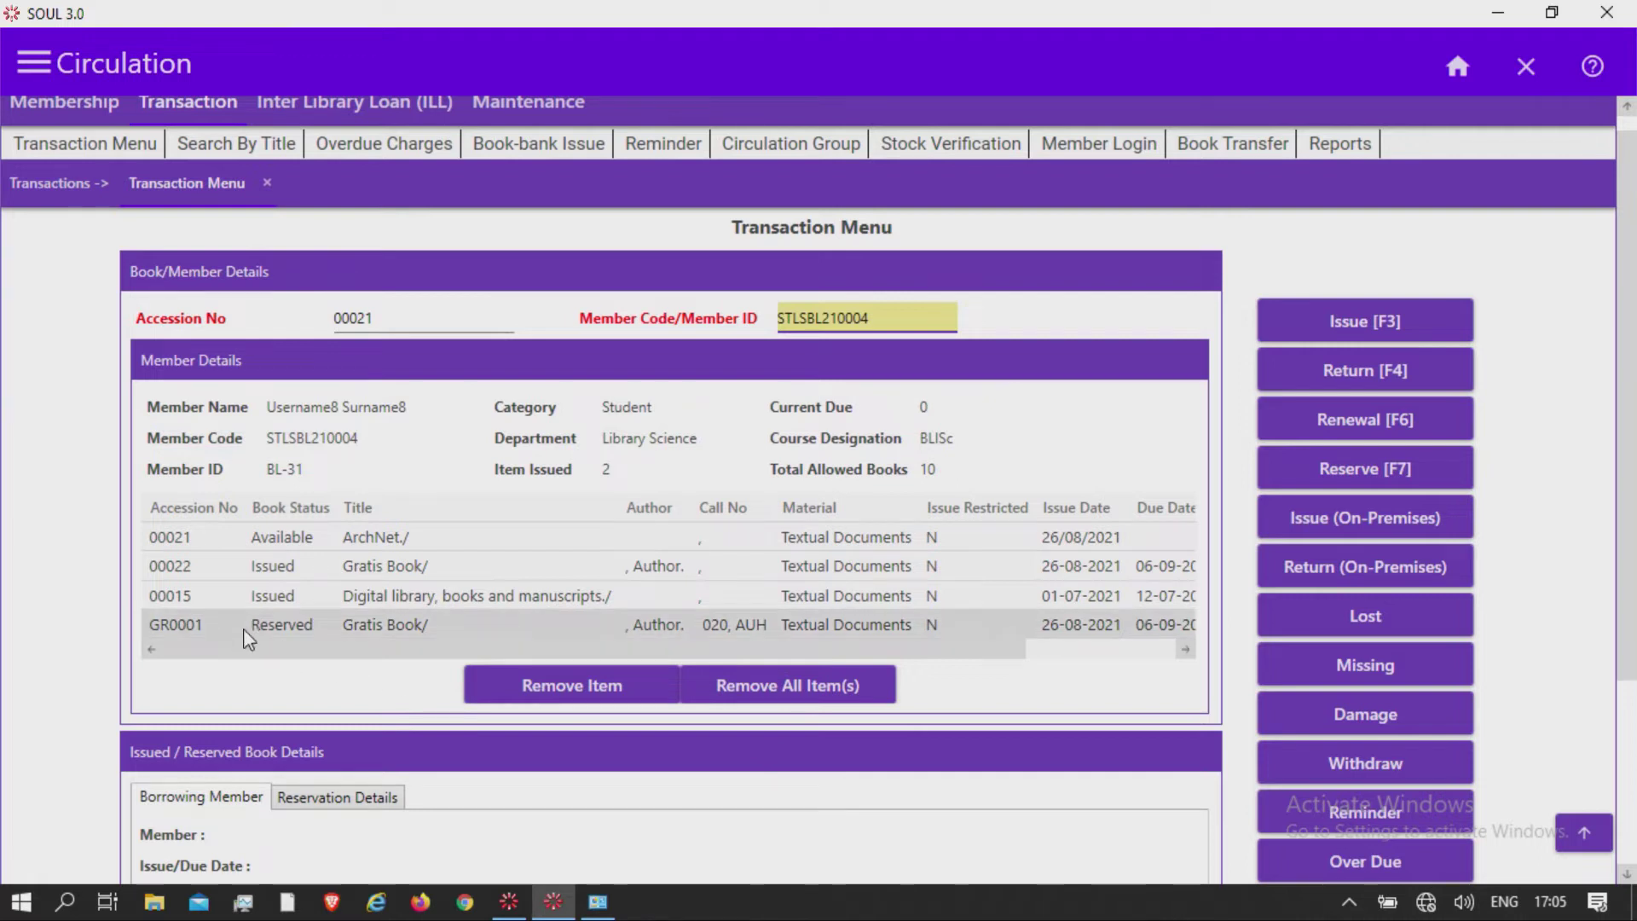
key(Tab)
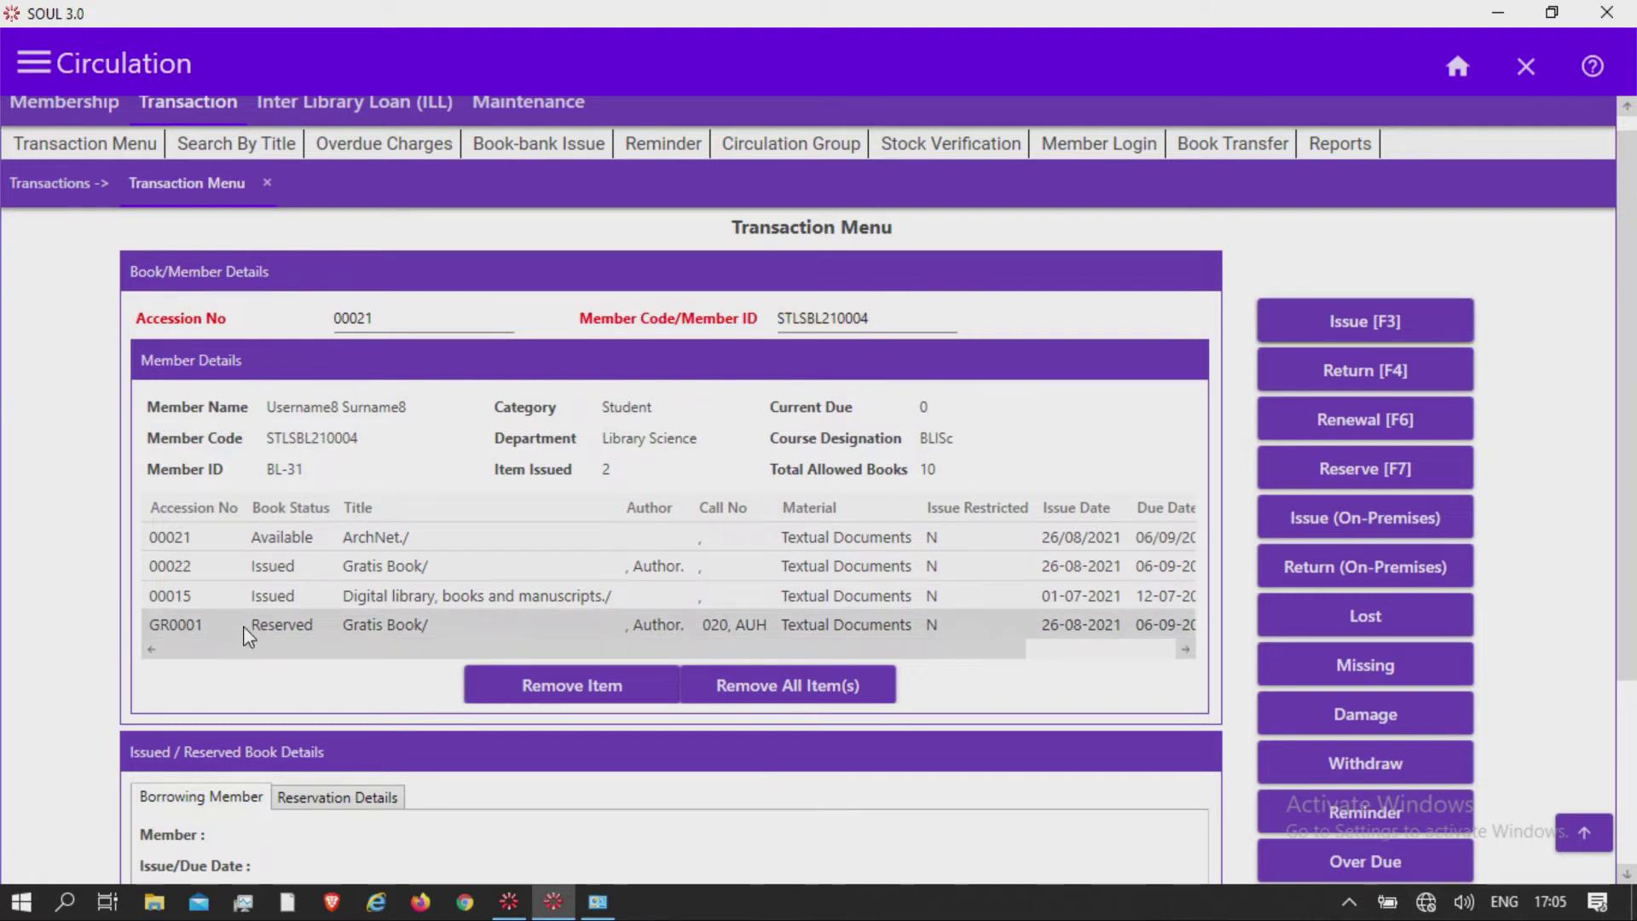
click(615, 686)
key(Return)
click(324, 621)
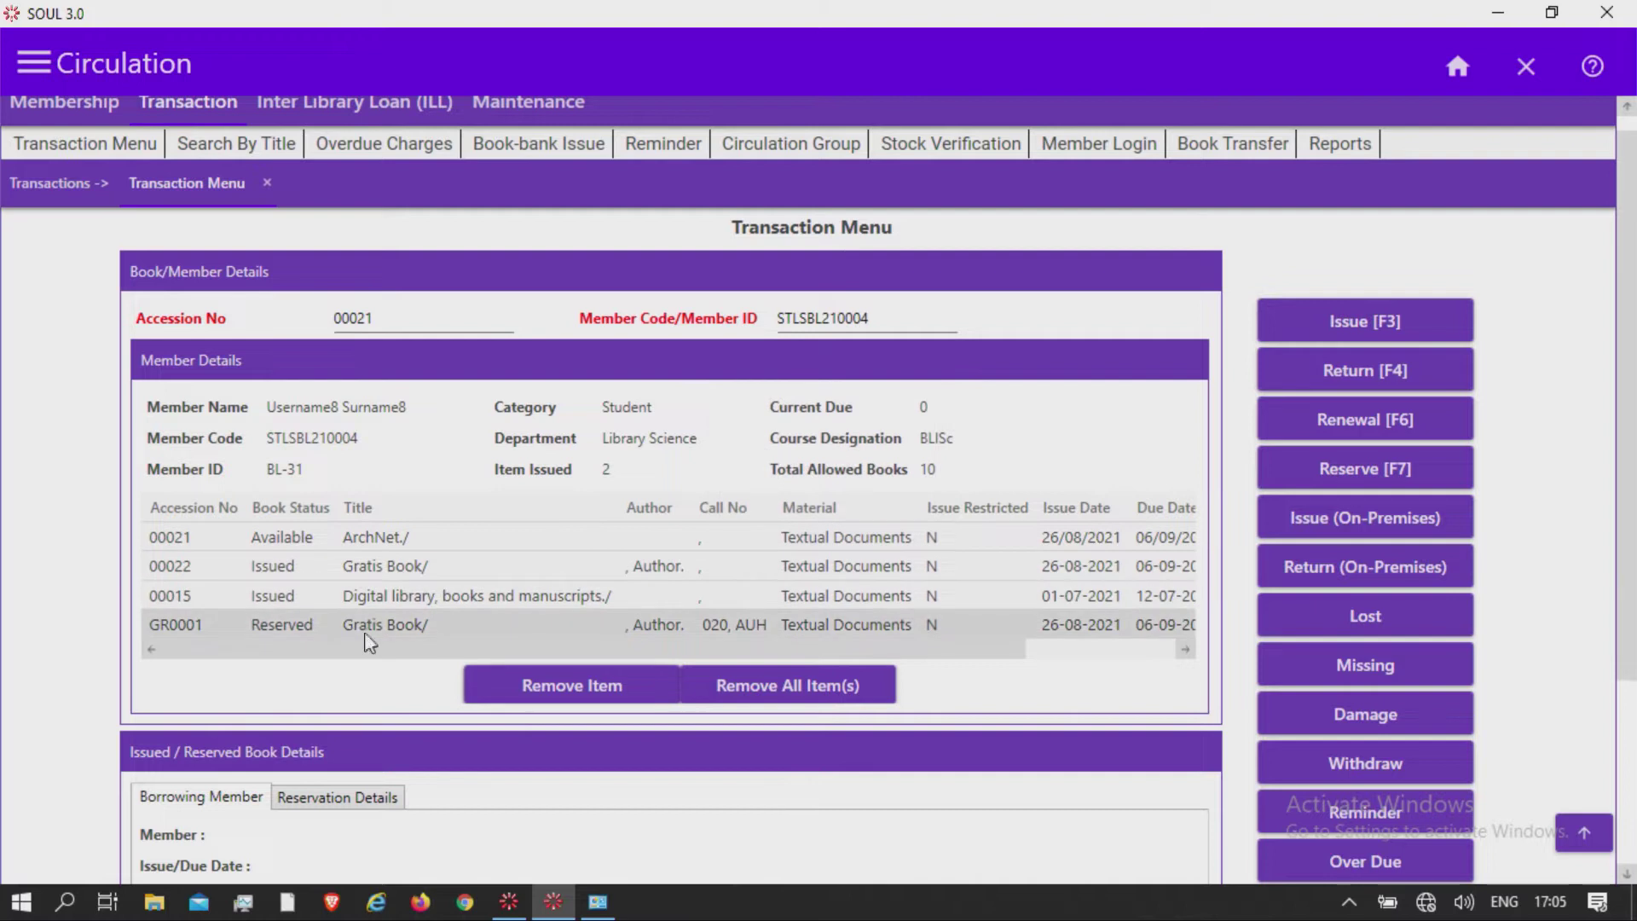
click(523, 682)
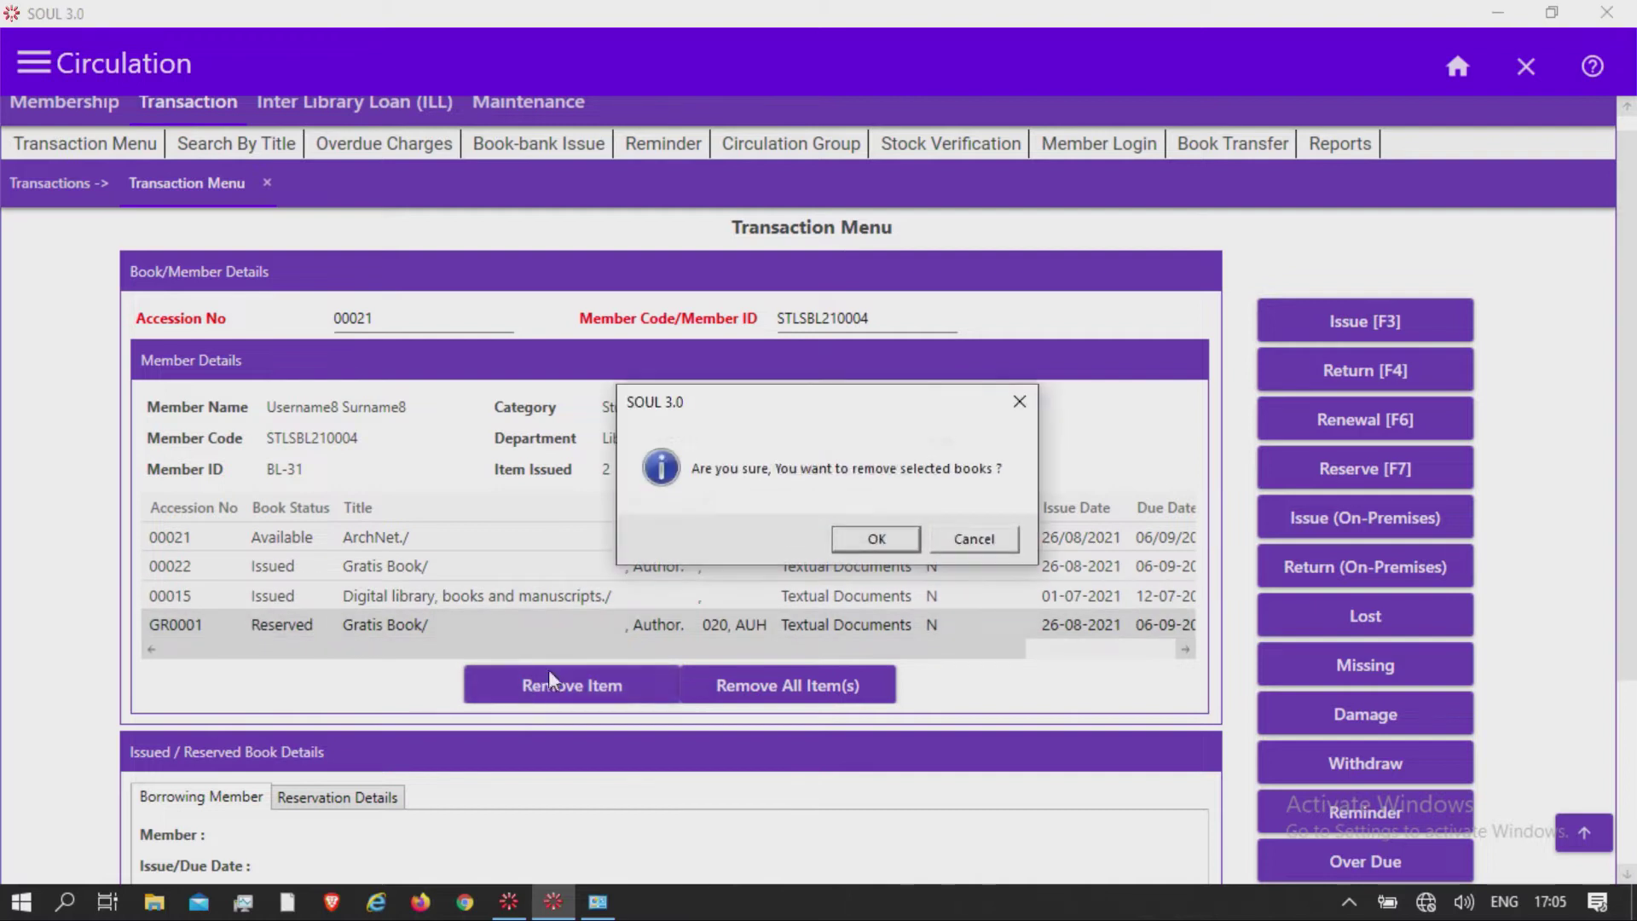
click(858, 542)
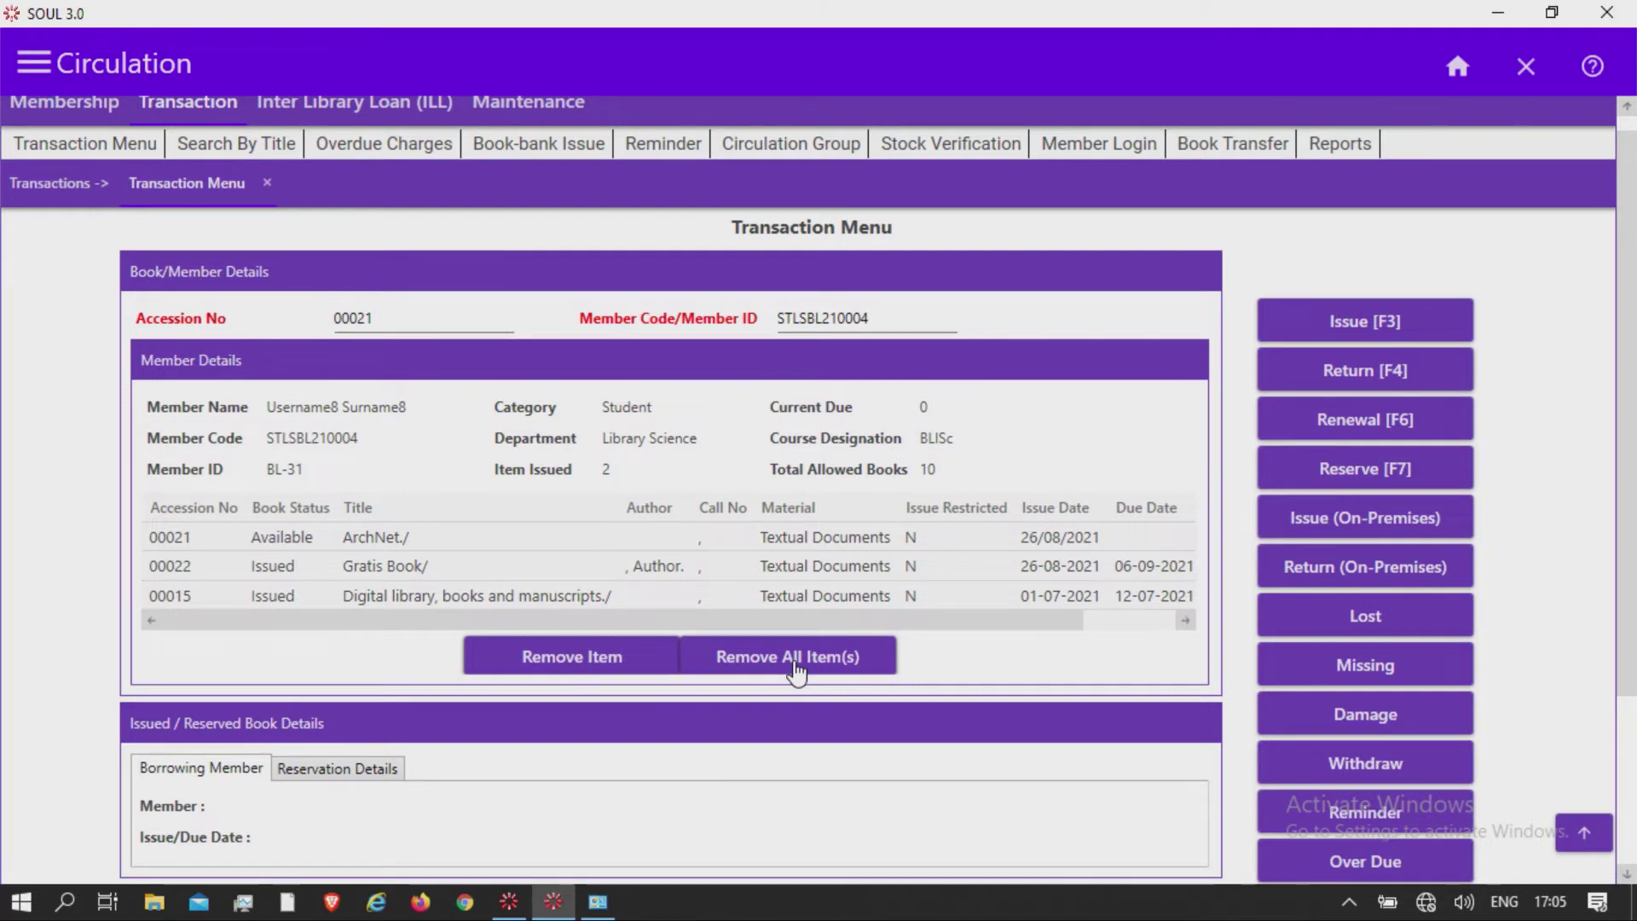
Step: Select the rows of books 00022 and 00015 together, and reduce the selection to book 00021
click(319, 542)
click(315, 569)
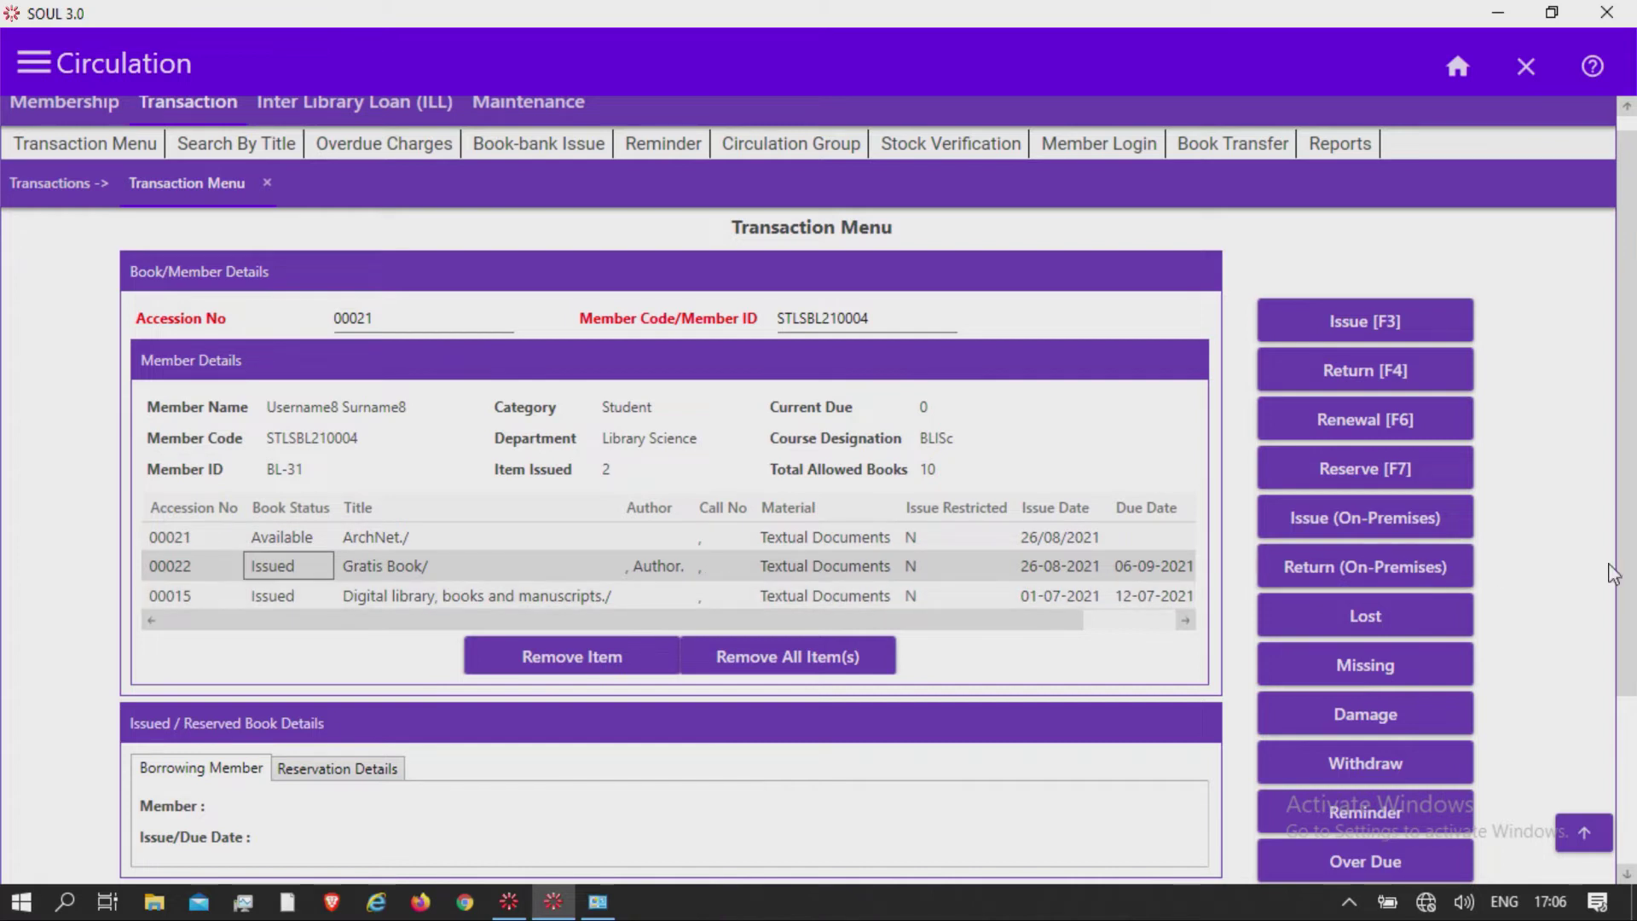
click(314, 597)
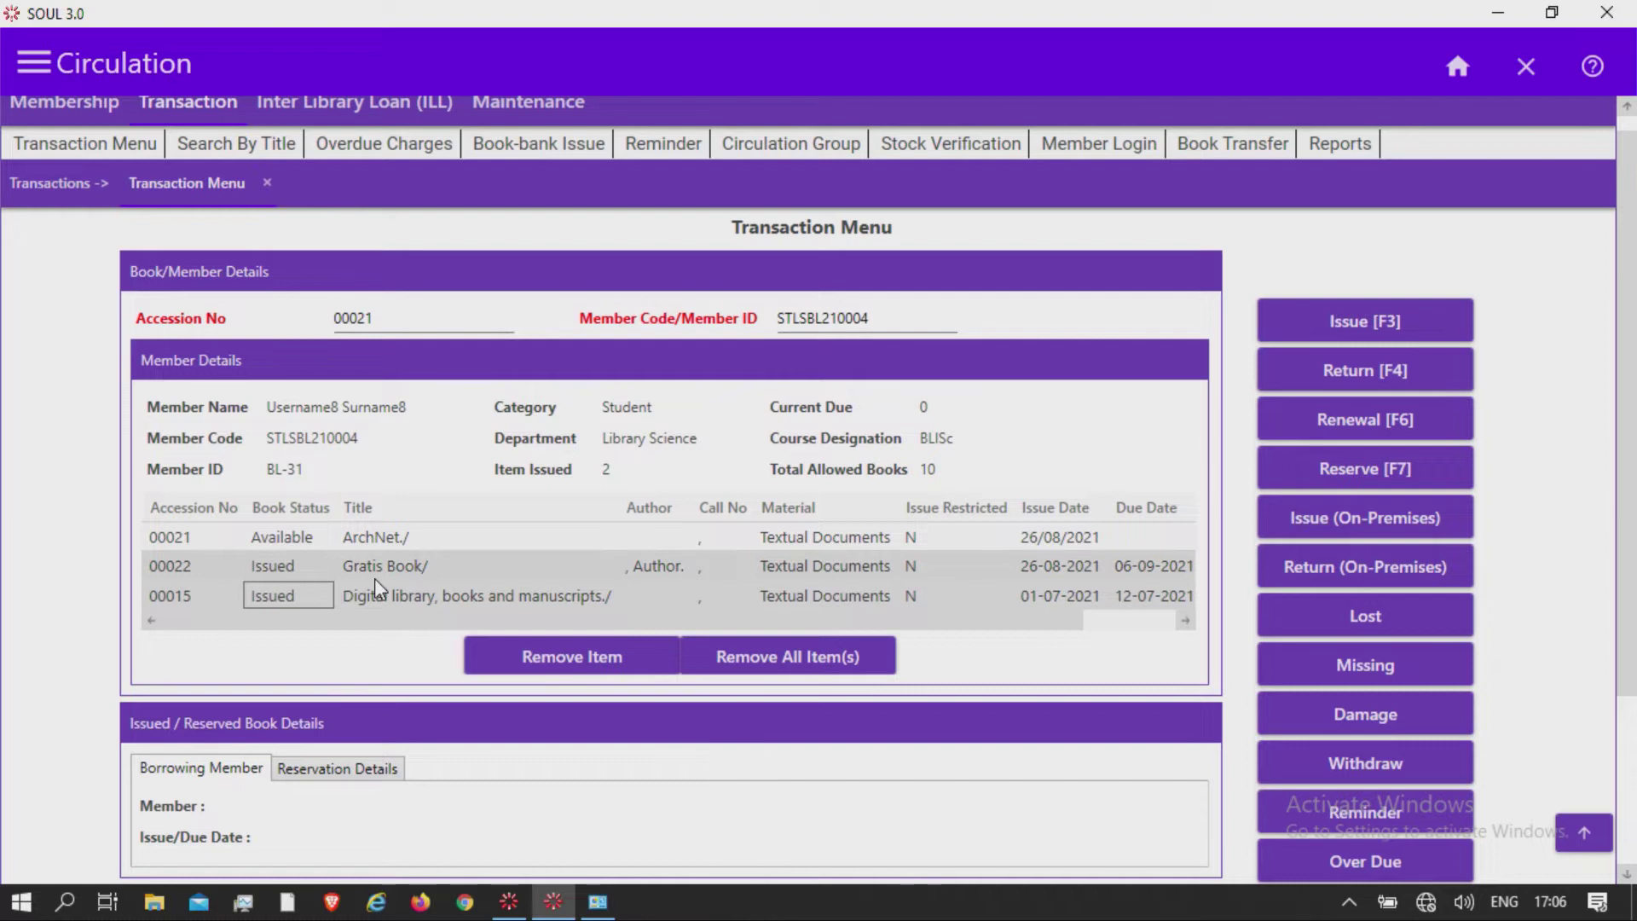
click(338, 537)
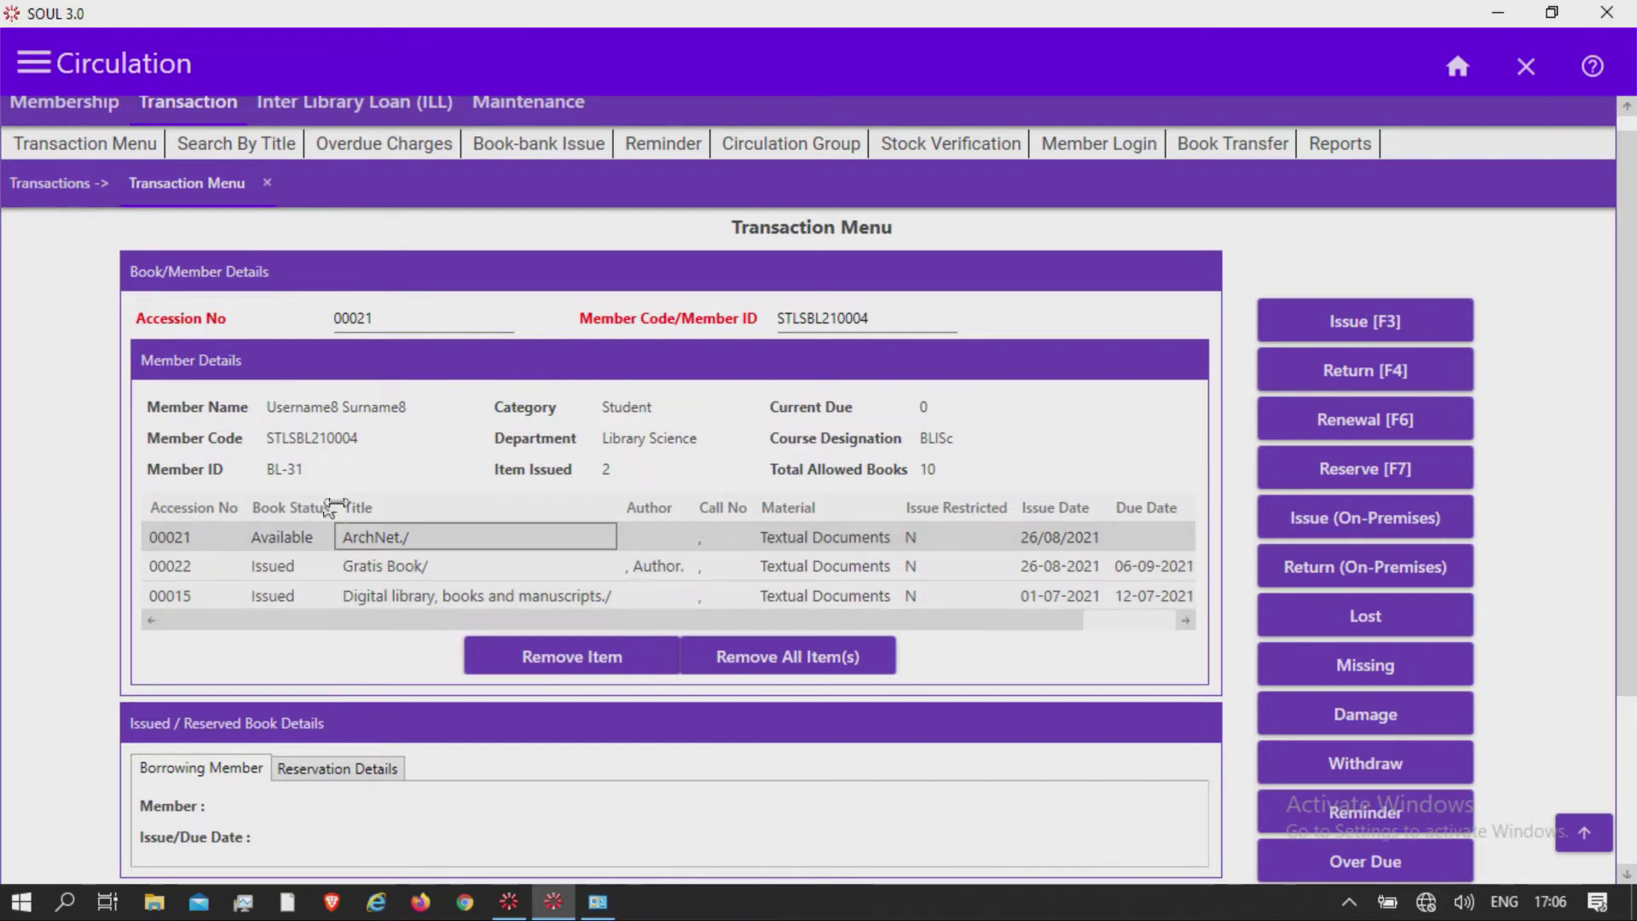
Step: Replace the accession number with GR0001 and add that book to the same member's item list
click(393, 323)
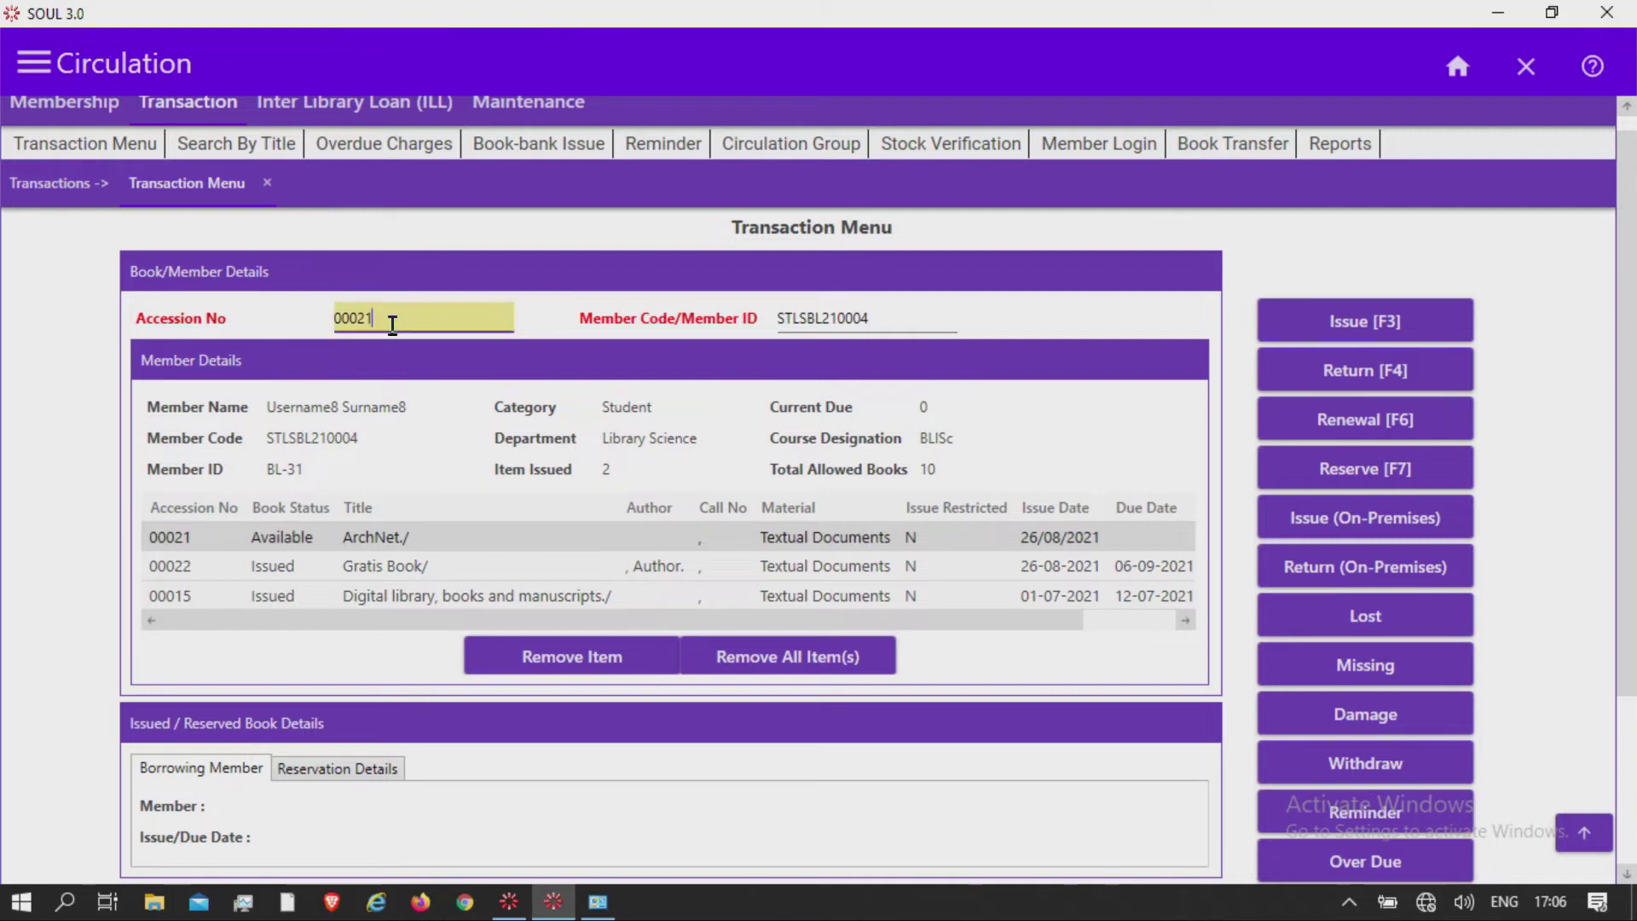
key(BackSpace)
key(BackSpace)
key(BackSpace)
key(BackSpace)
text(GR000)
key(Return)
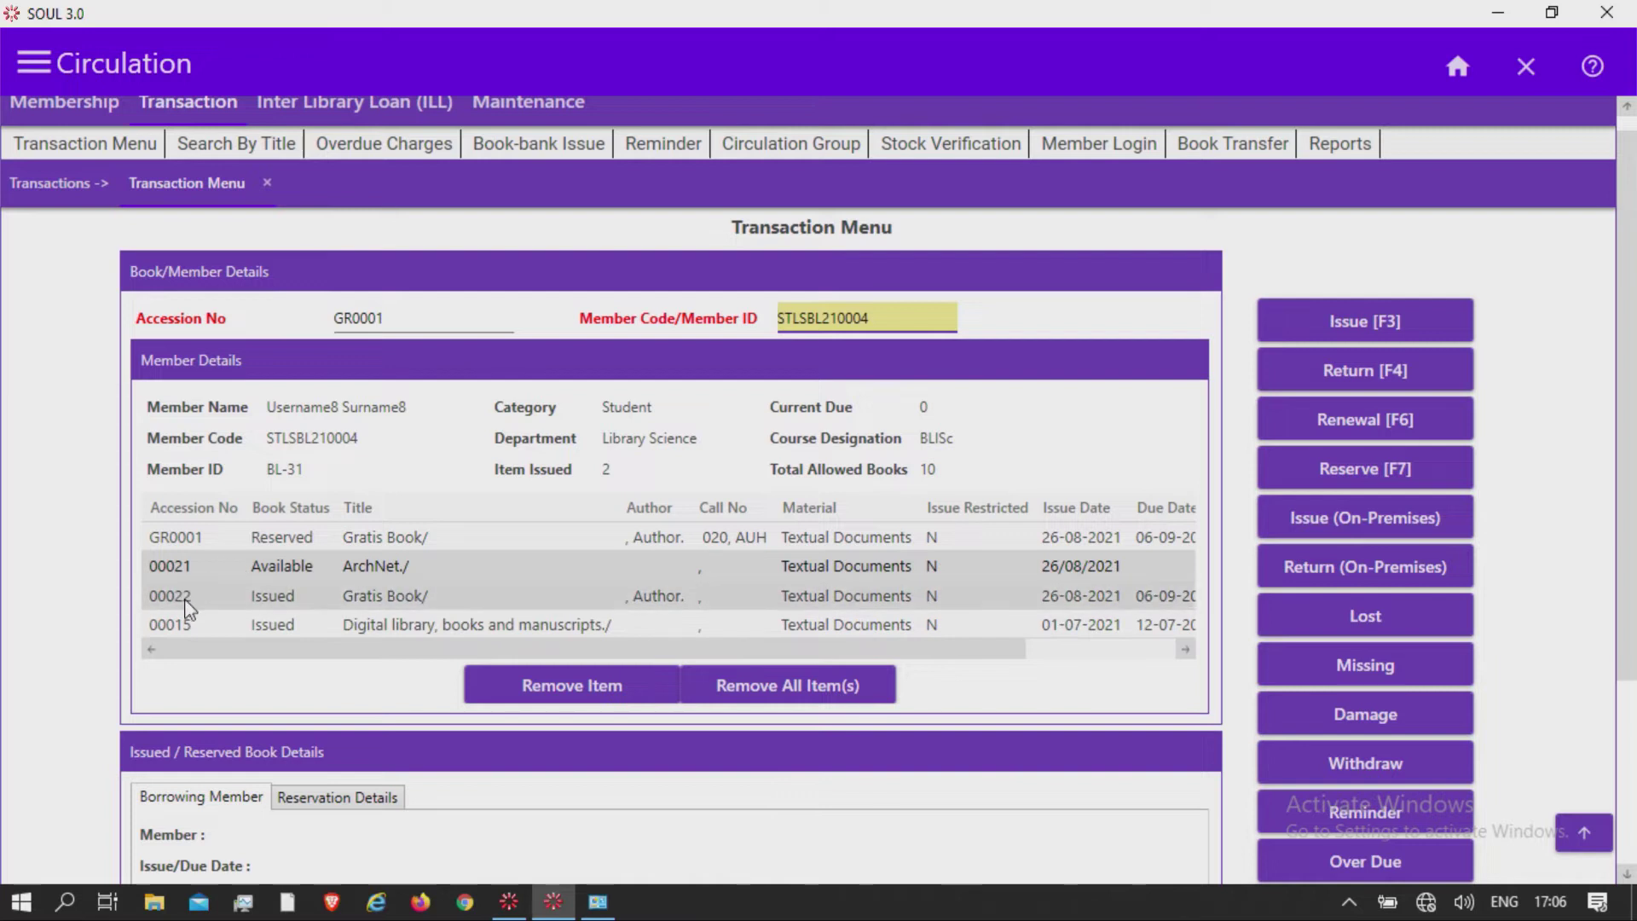
key(Return)
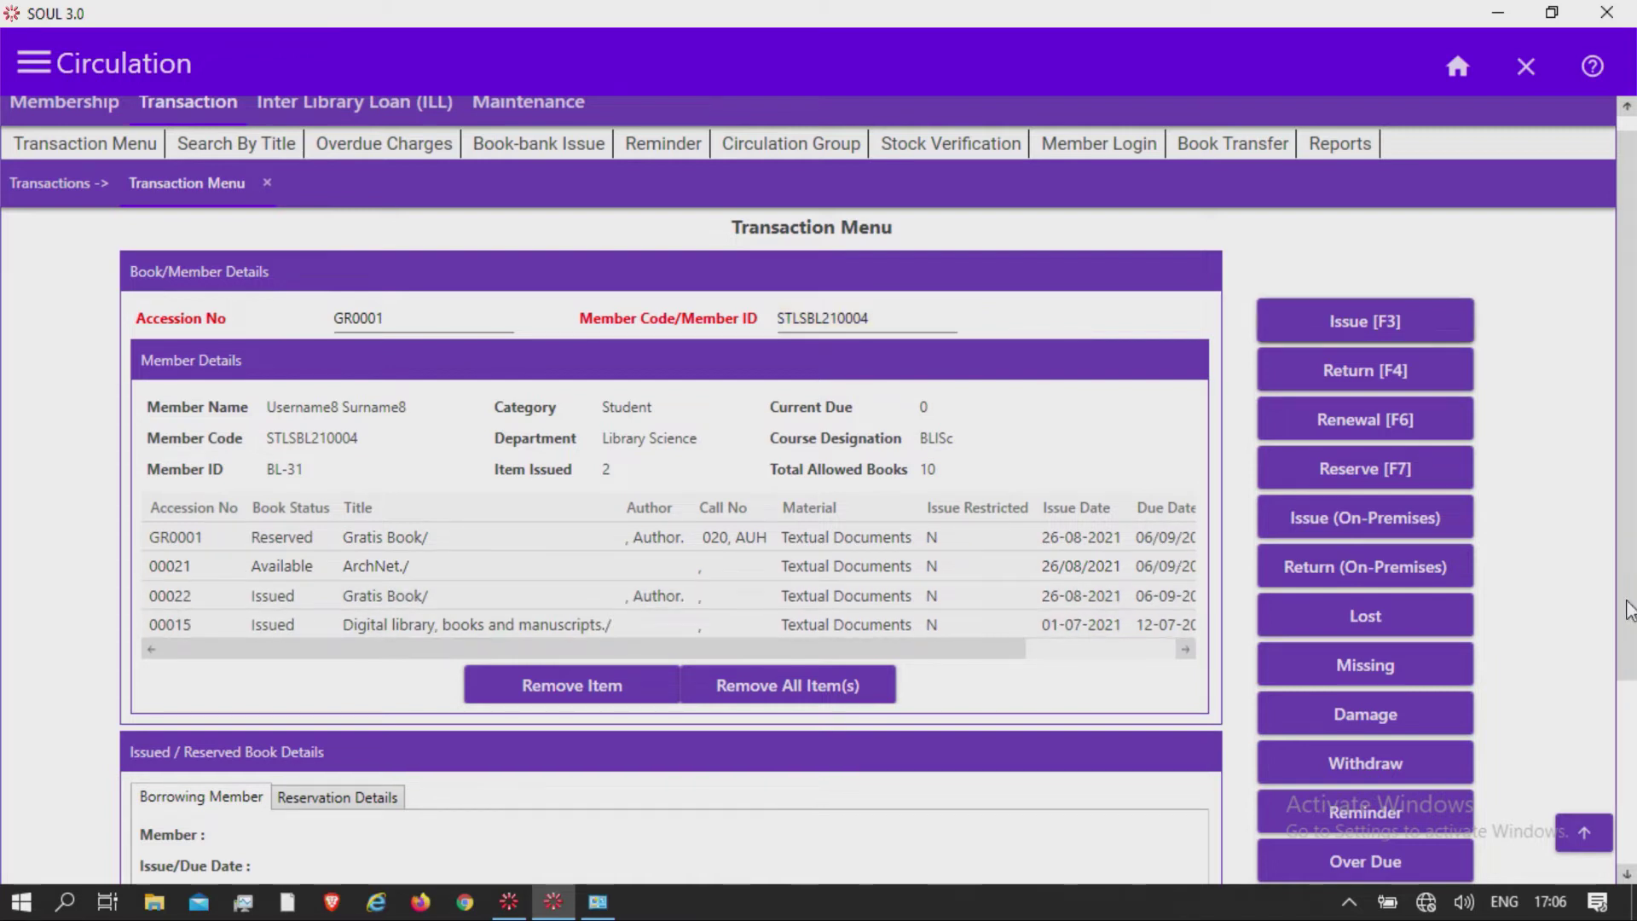
Step: Show the borrowing member and the issue and due dates of book 00022
scroll(1629, 609, down, 1)
click(180, 573)
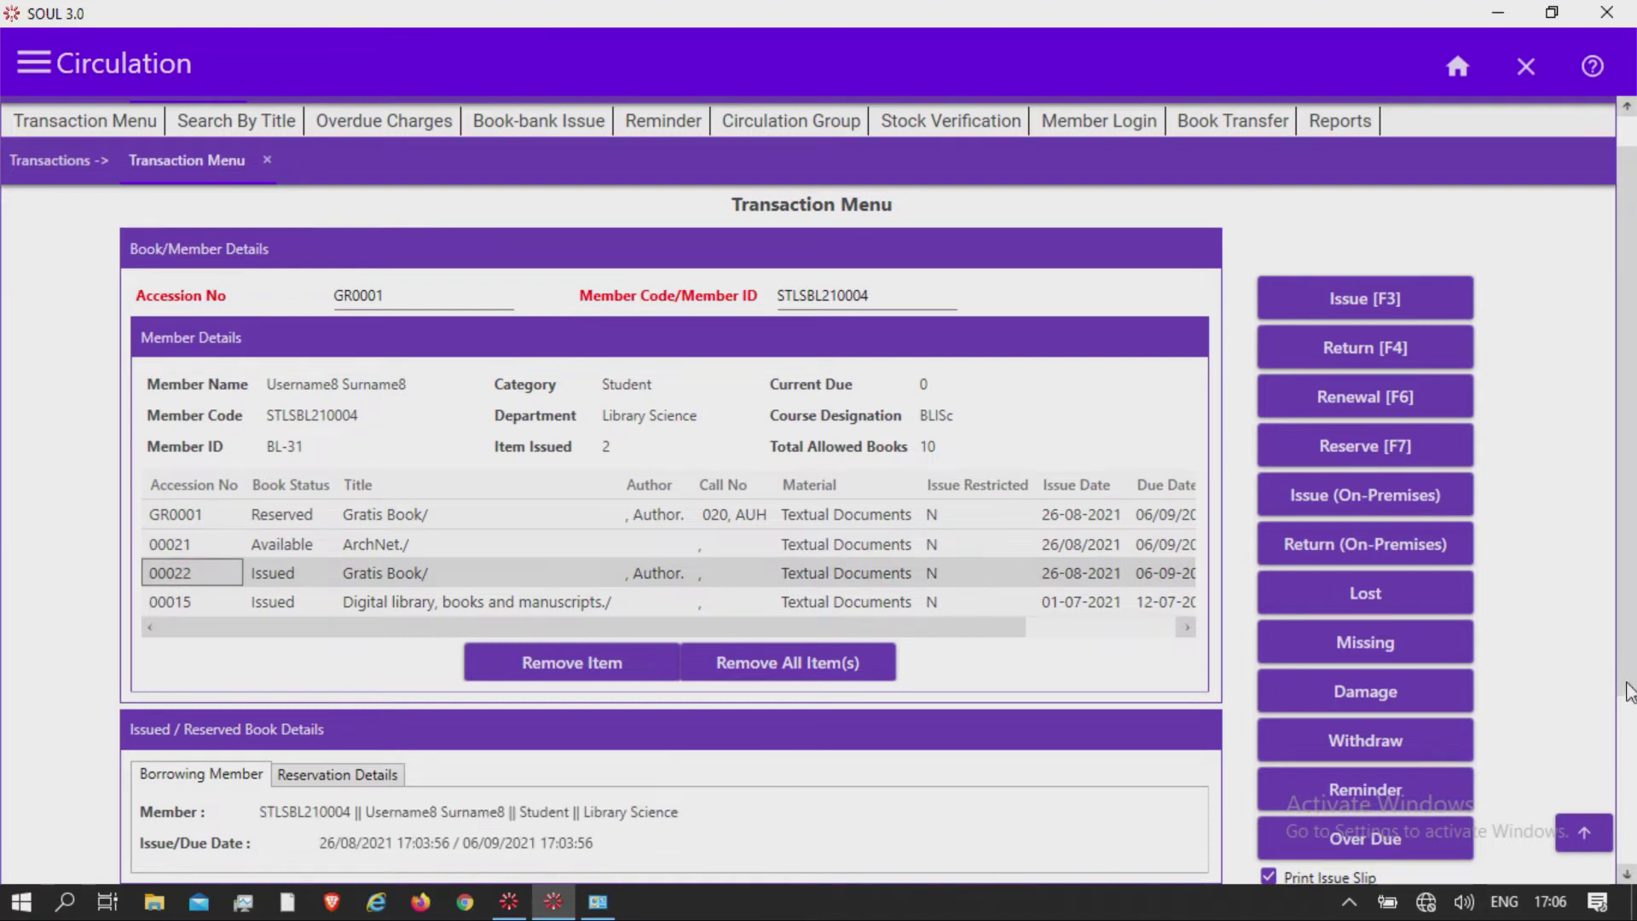
scroll(1628, 690, down, 1)
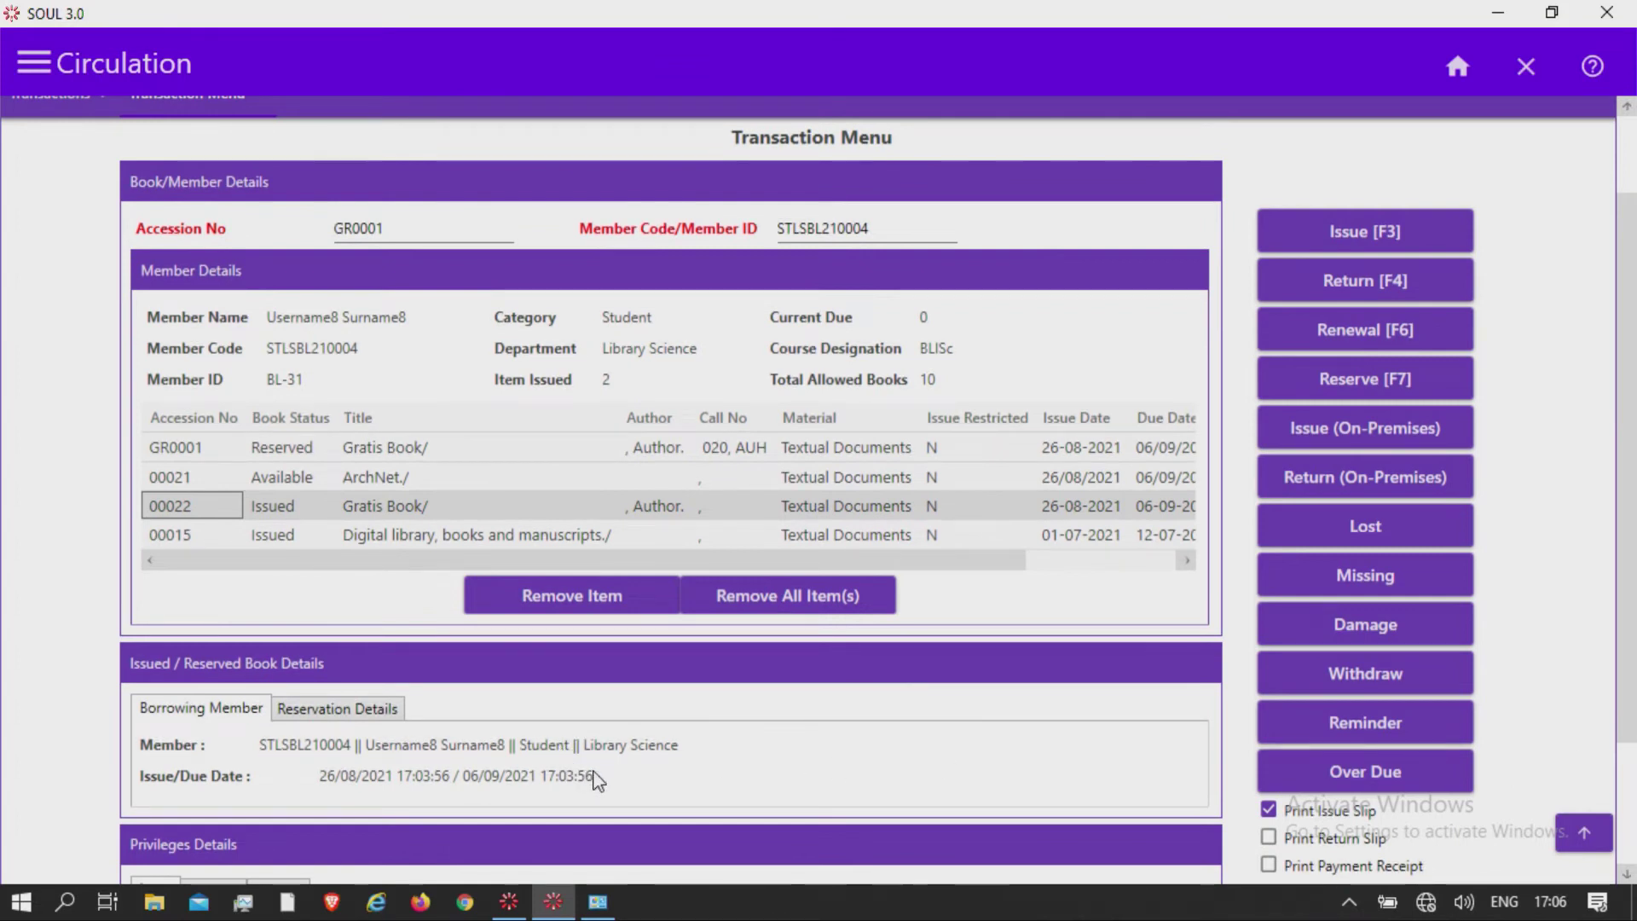
Step: Show the reservation details of book GR0001 and the member's borrowing privileges for textual documents
click(232, 453)
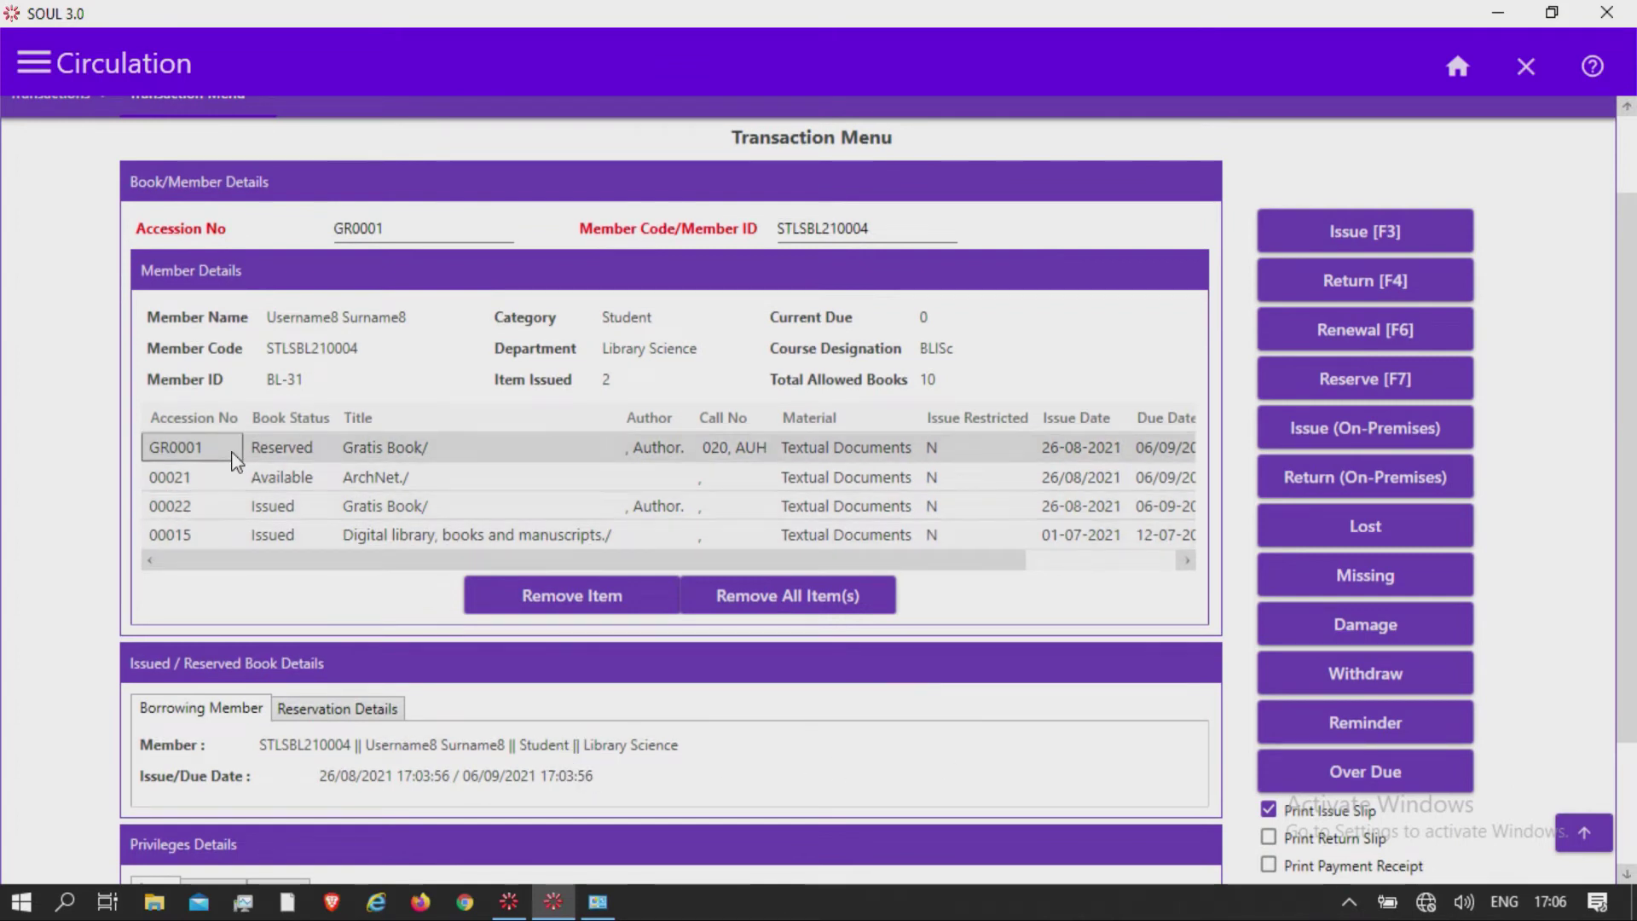
click(345, 712)
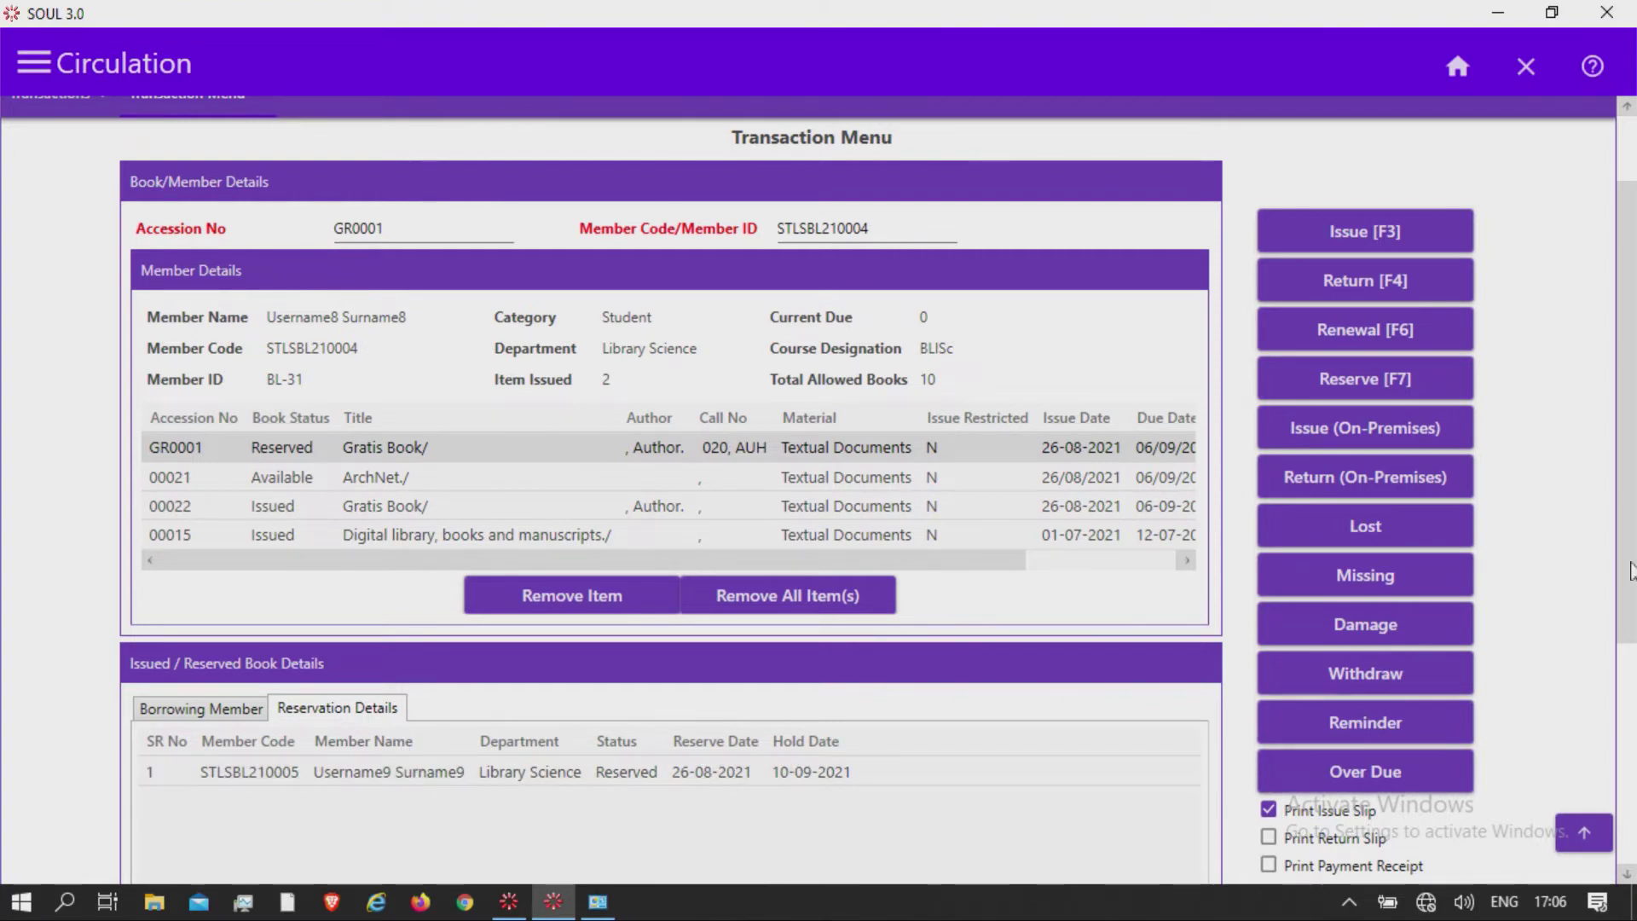
drag(1630, 567, 1630, 786)
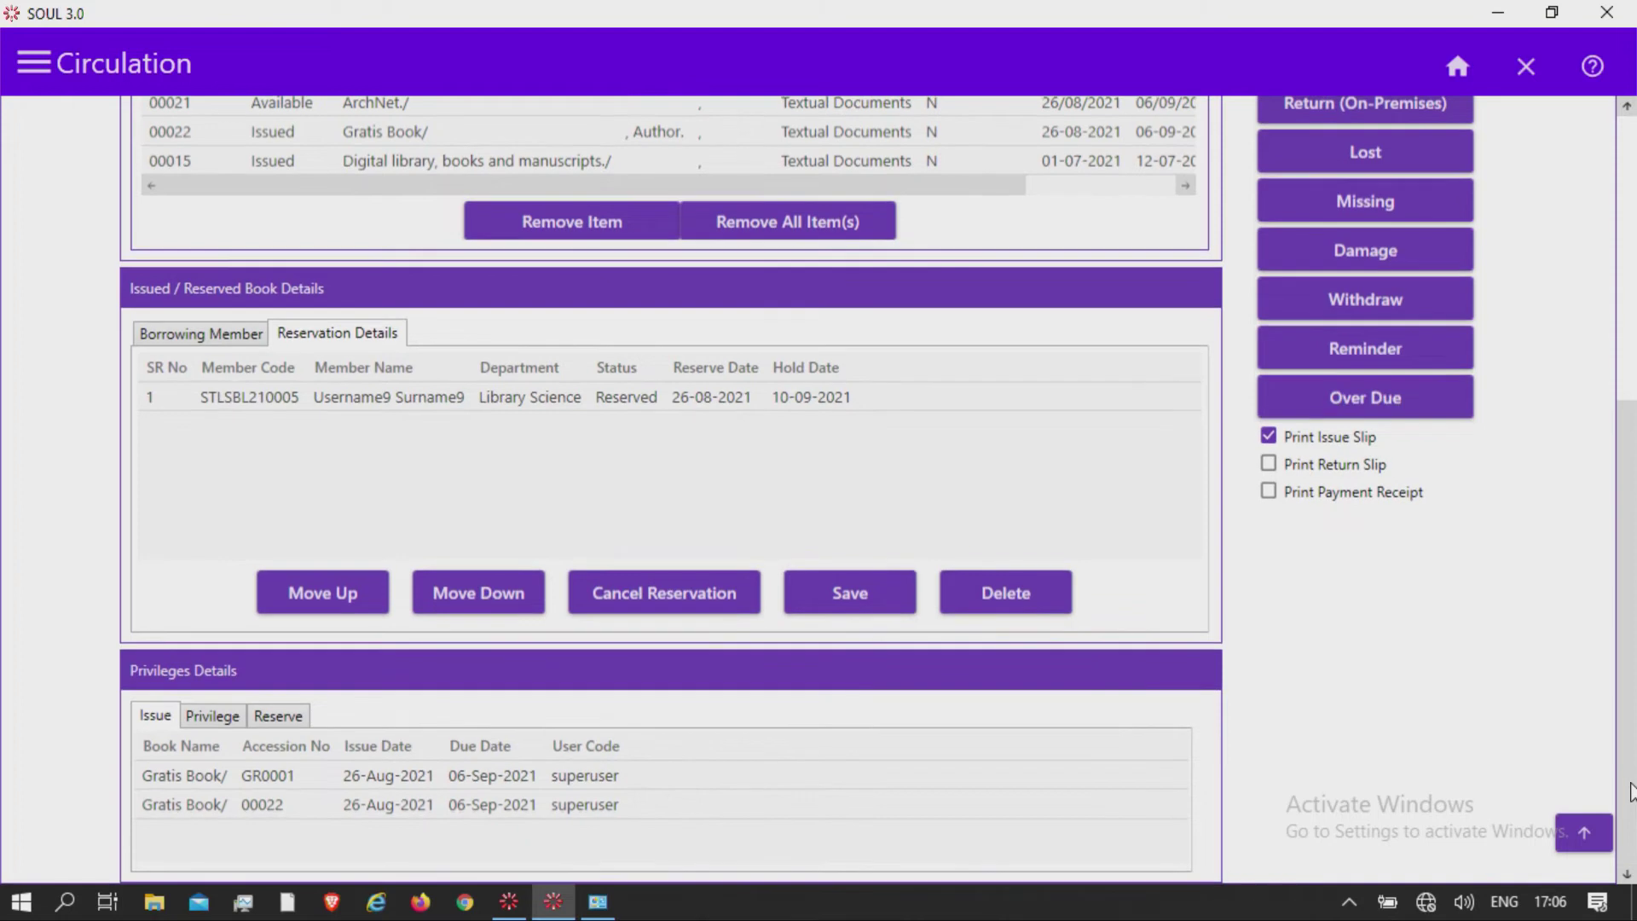
click(215, 723)
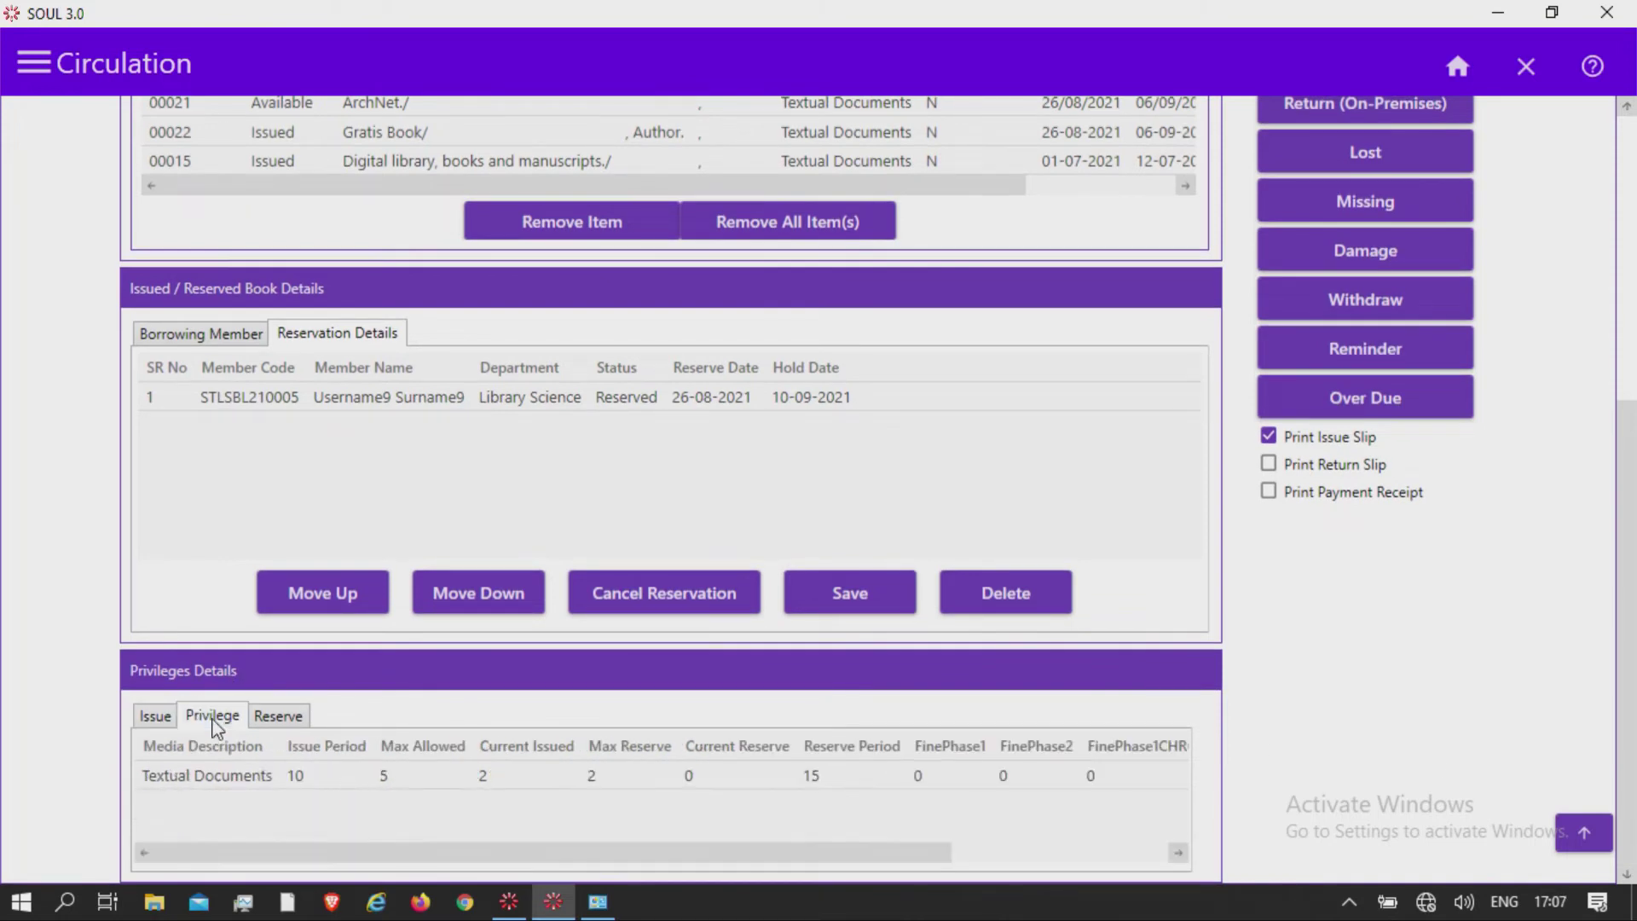
click(224, 781)
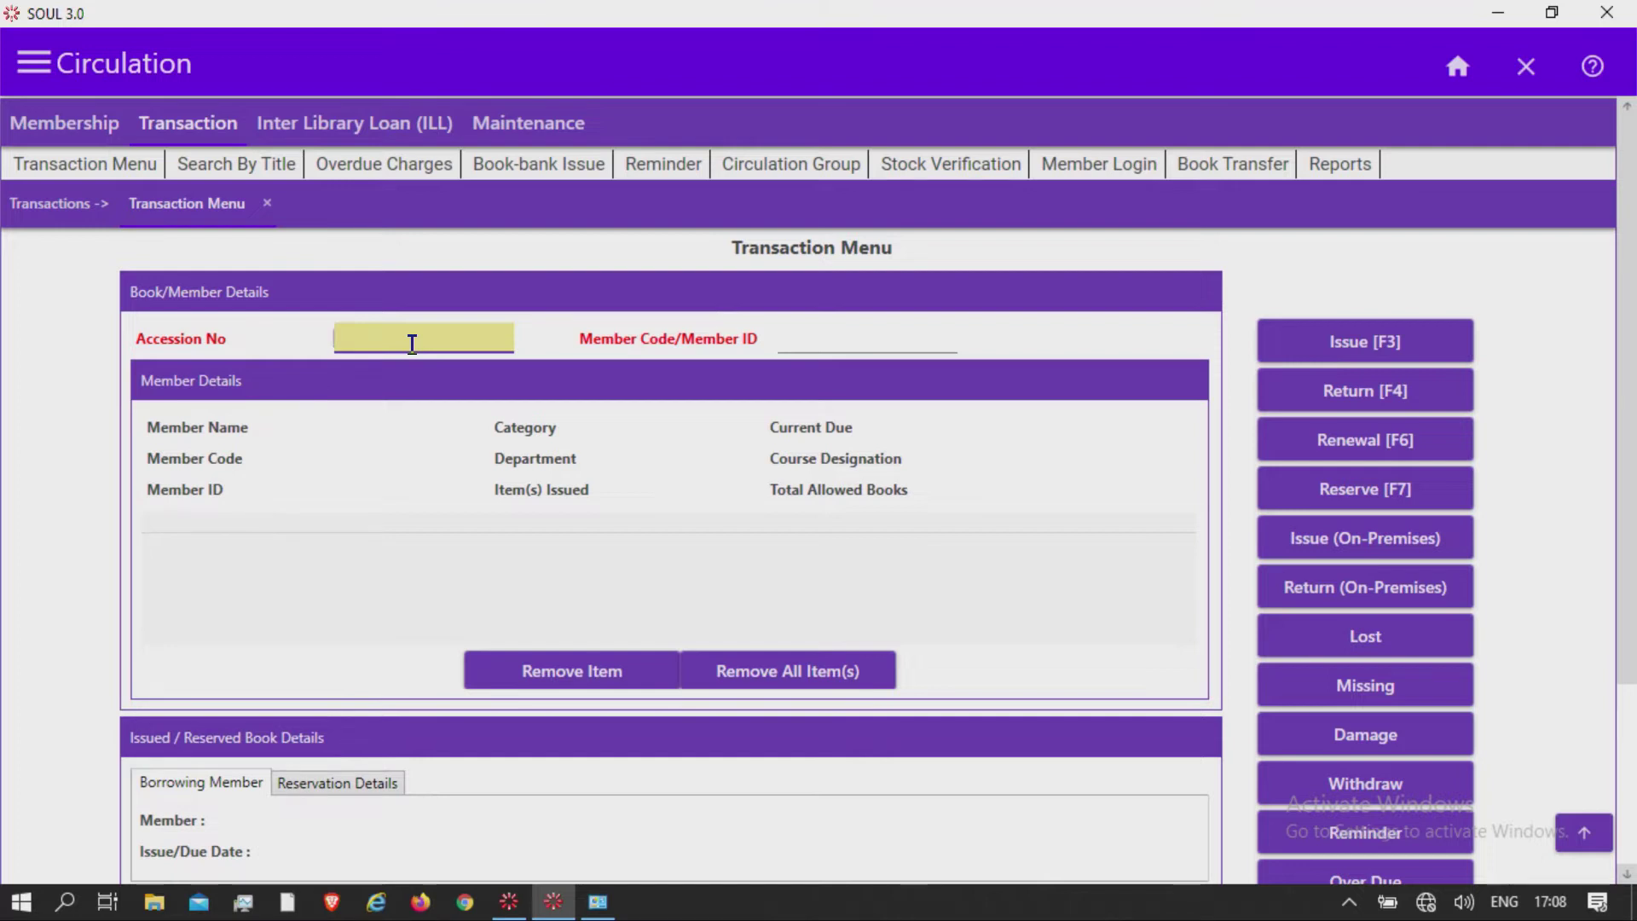
Step: Enter accession number 00022 in the cleared form and select the issued book in the list
text(00022)
key(Return)
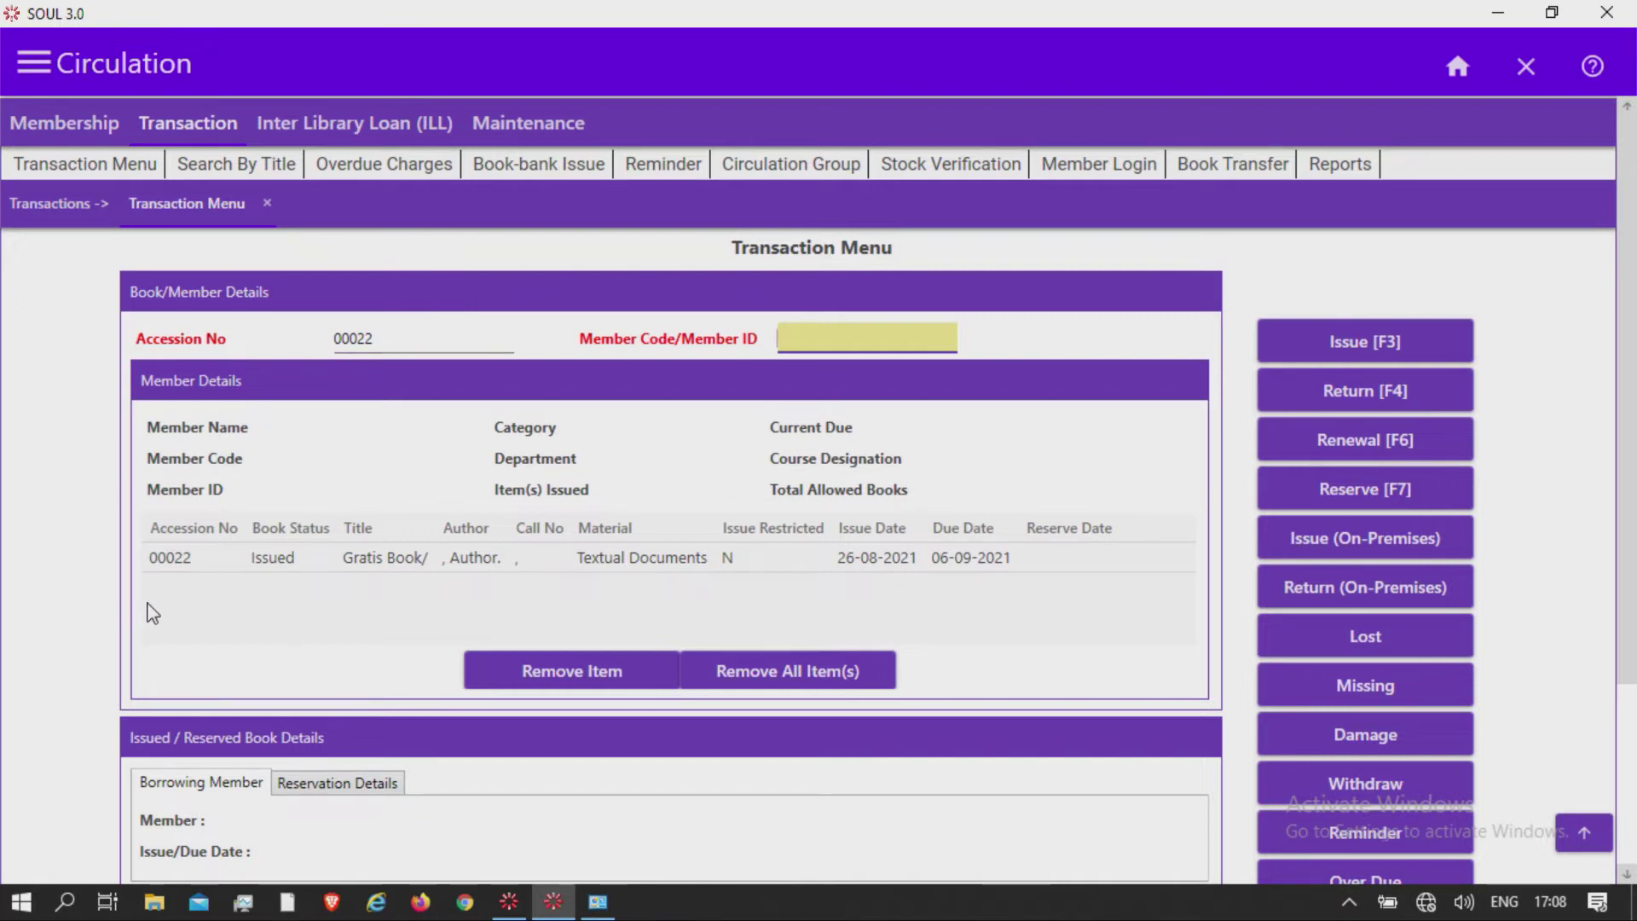
click(167, 562)
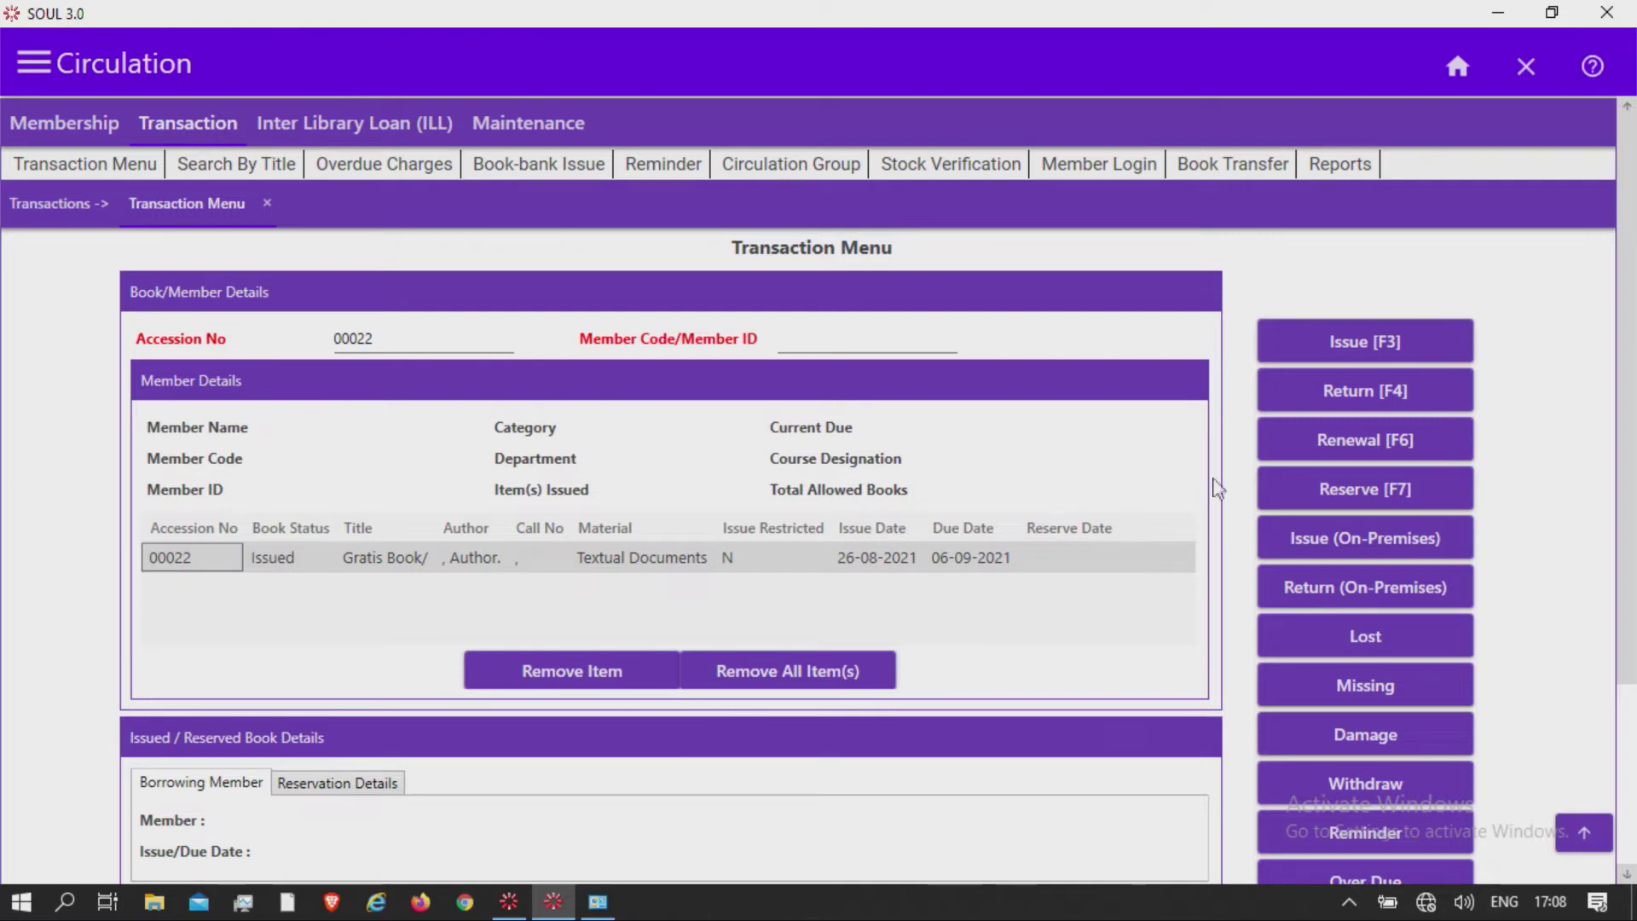
Step: Turn the Print Return Slip option on and back off
drag(1627, 489, 1626, 609)
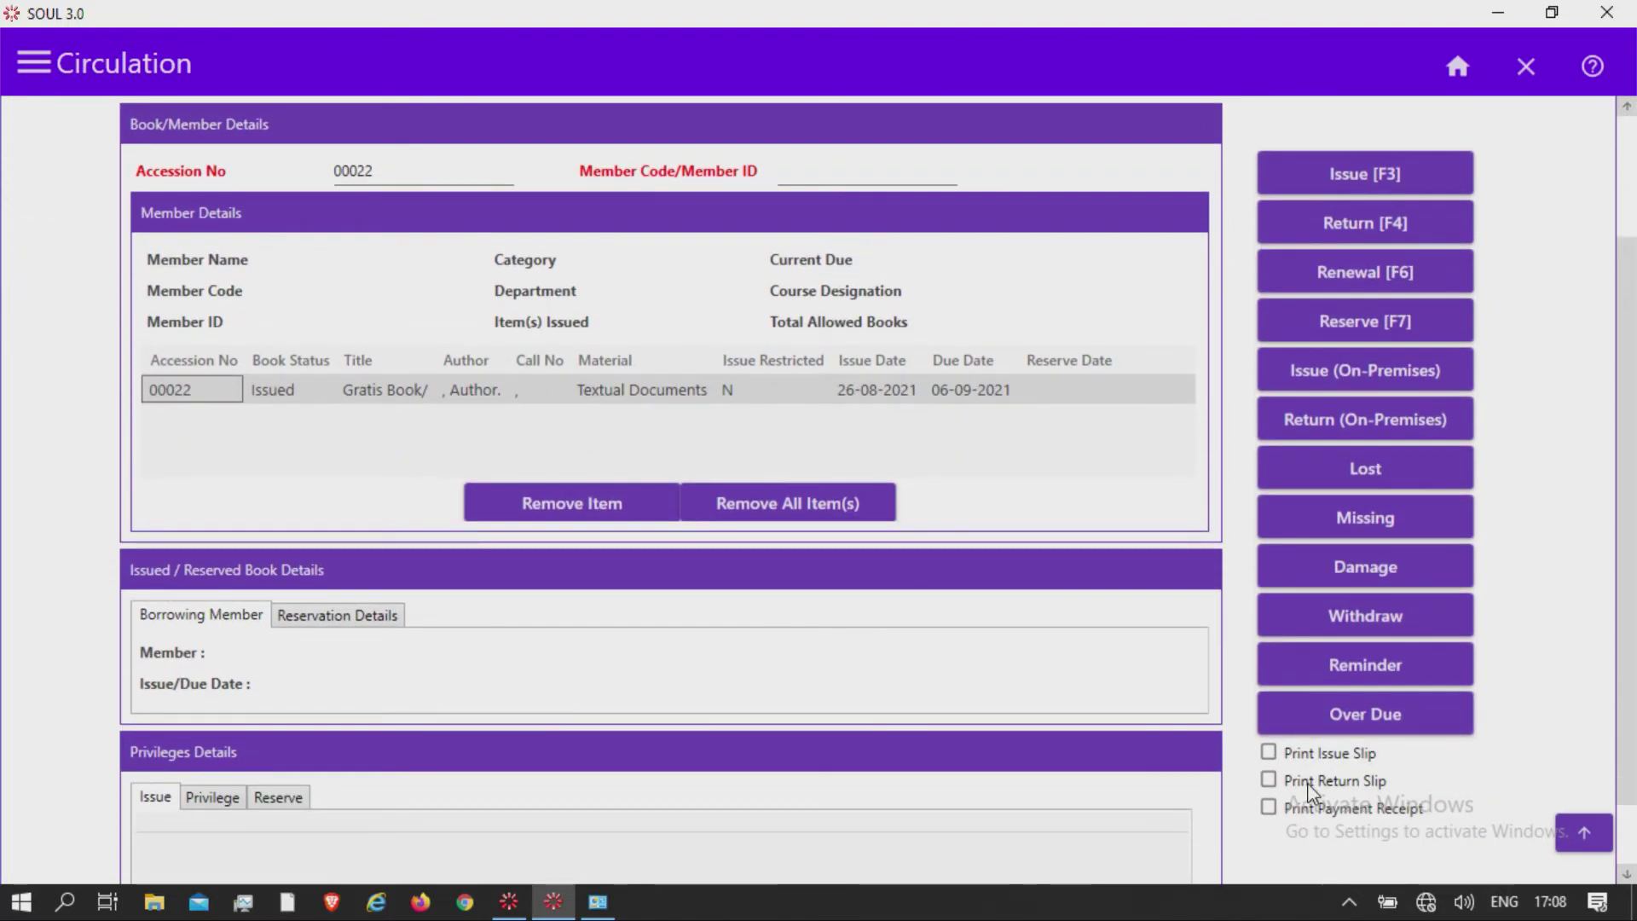
click(1270, 785)
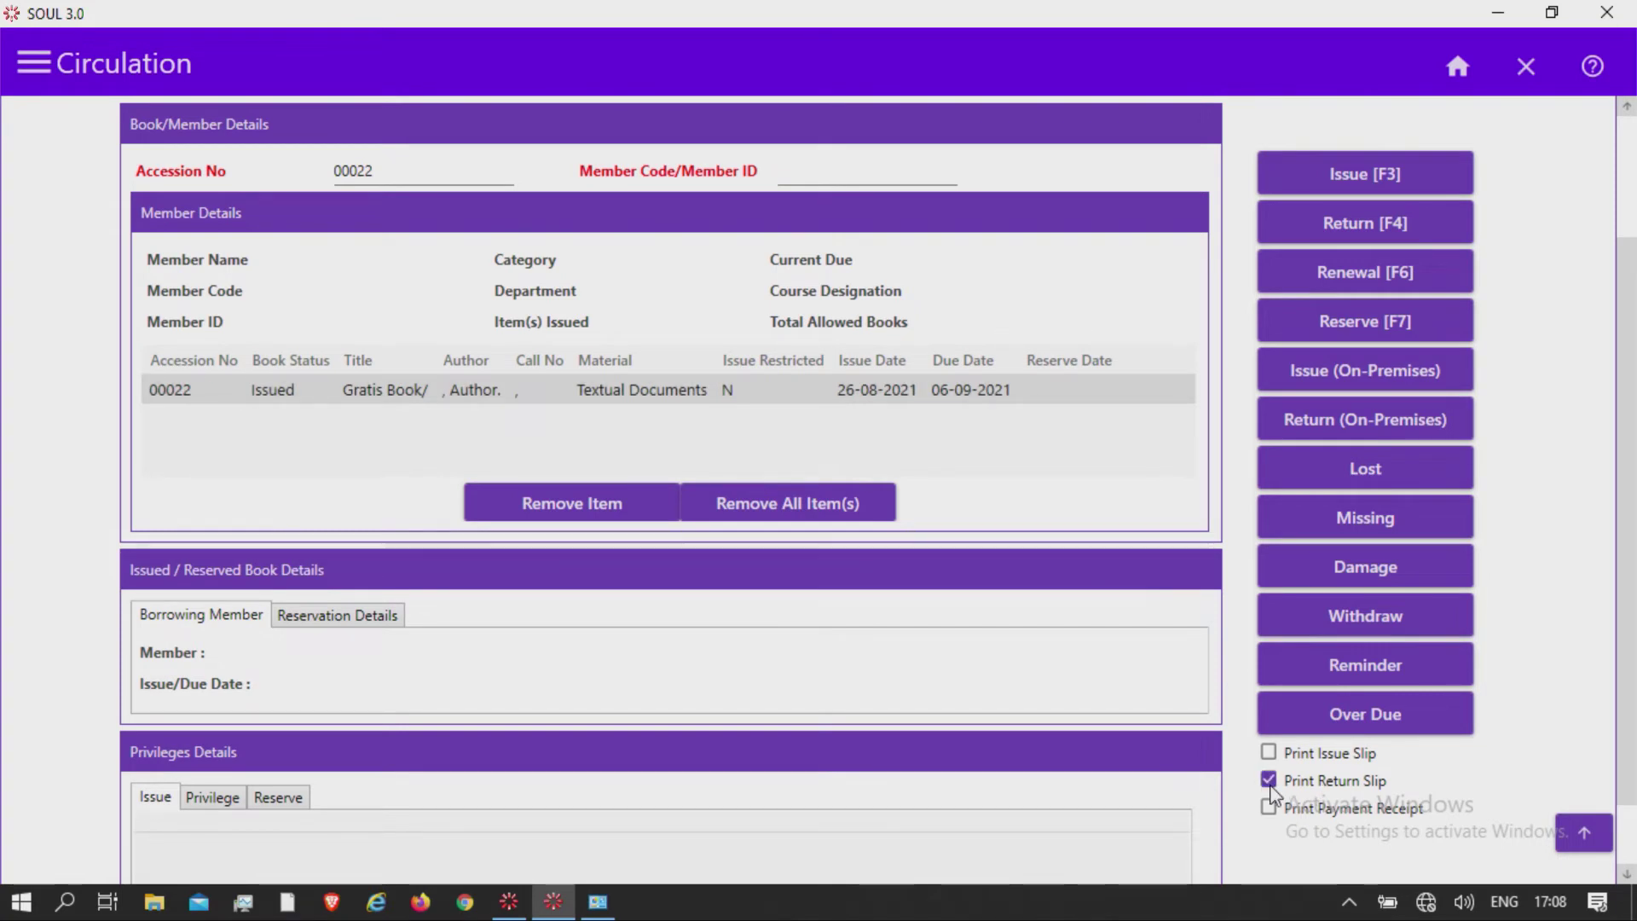
click(1269, 780)
scroll(1631, 550, up, 1)
scroll(1630, 550, up, 2)
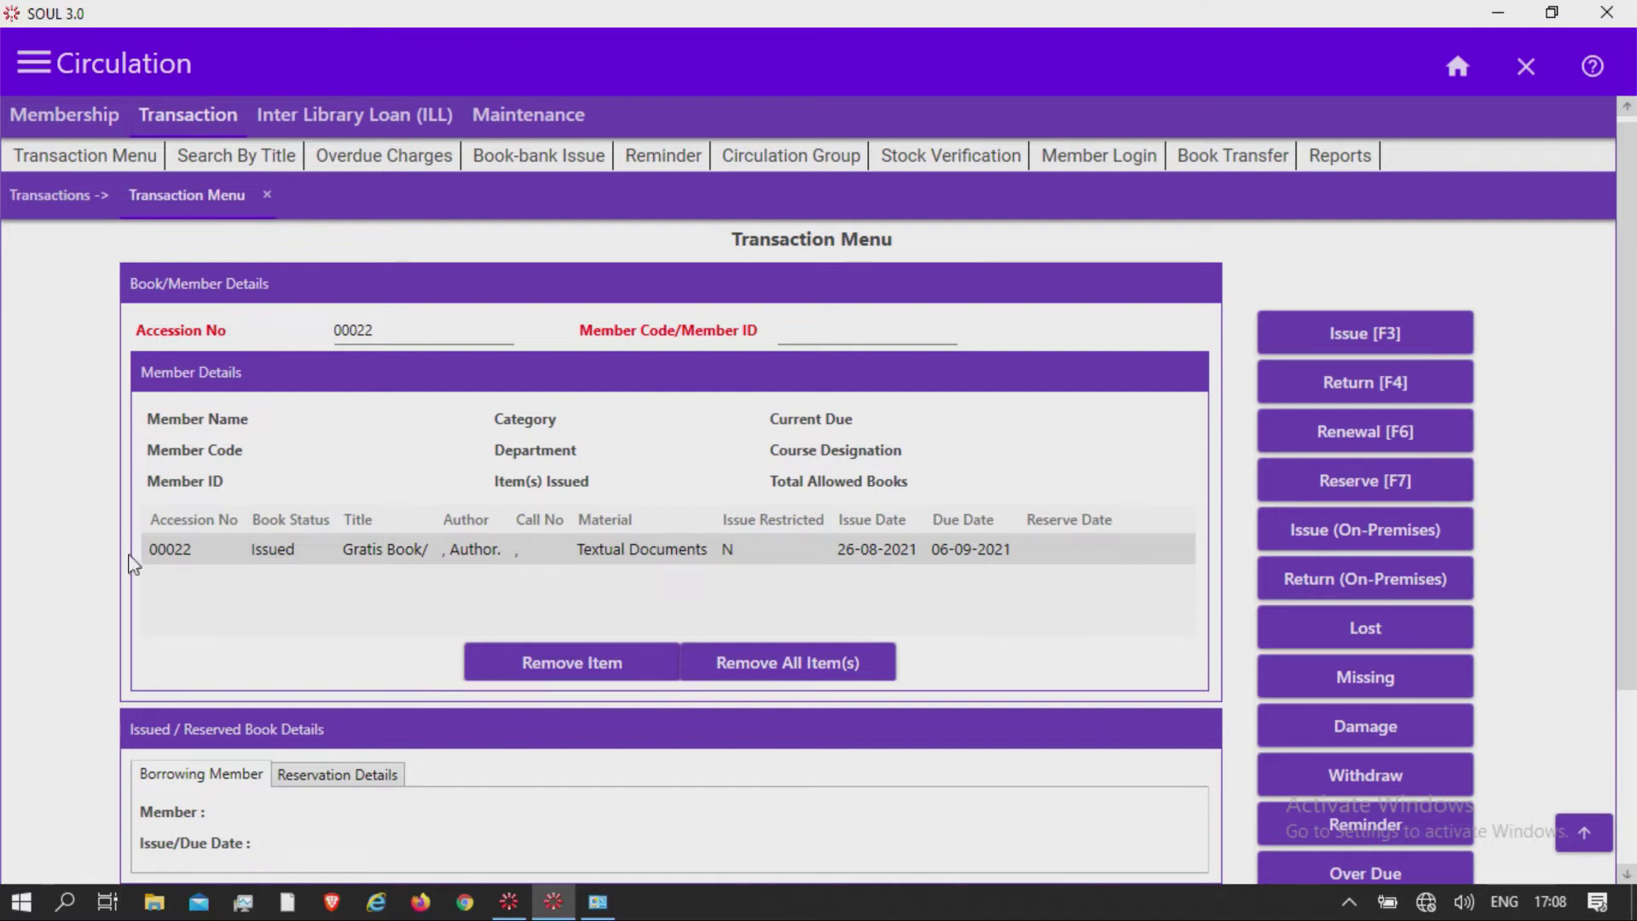
Step: Return the issued book 00022 to the library and reload its record to check its status
click(177, 560)
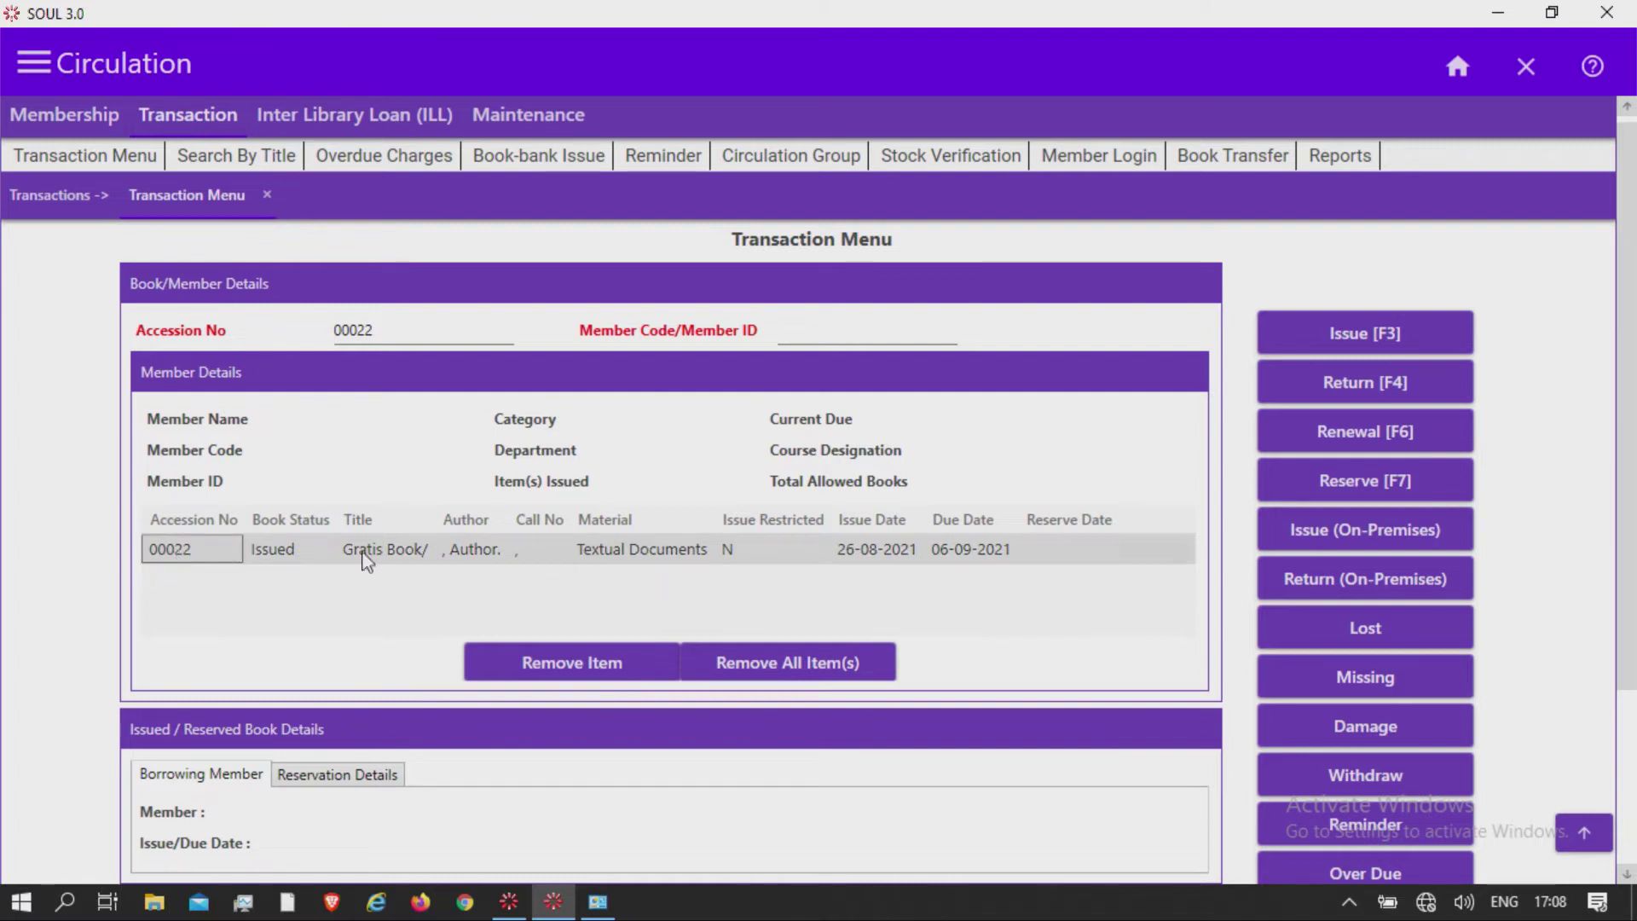
click(1320, 380)
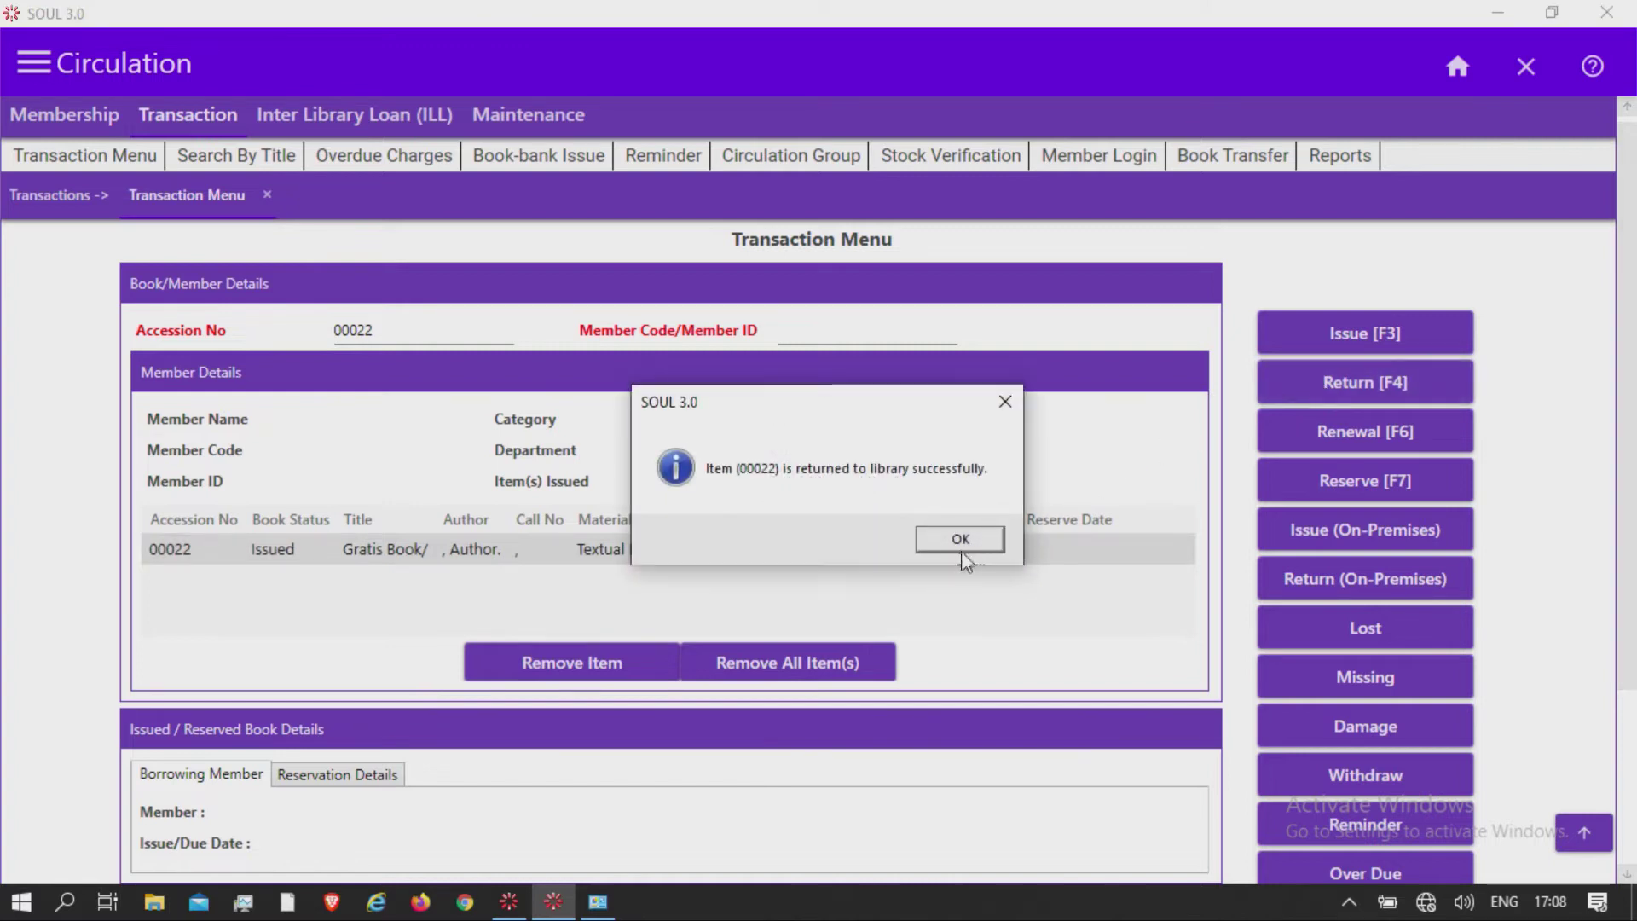
click(959, 542)
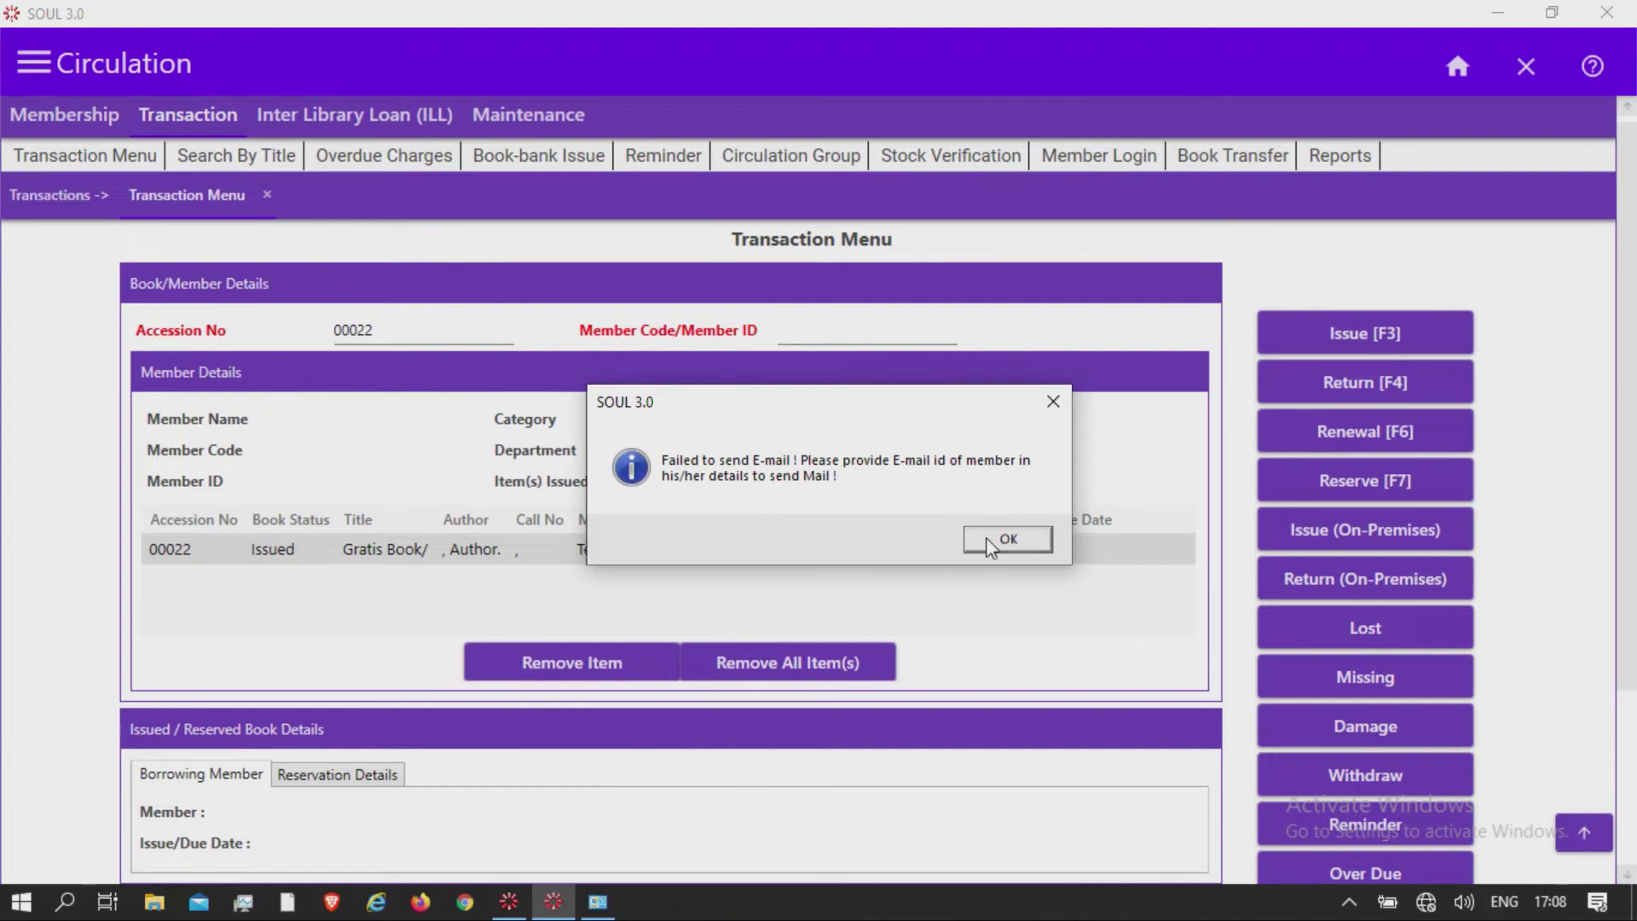
click(989, 543)
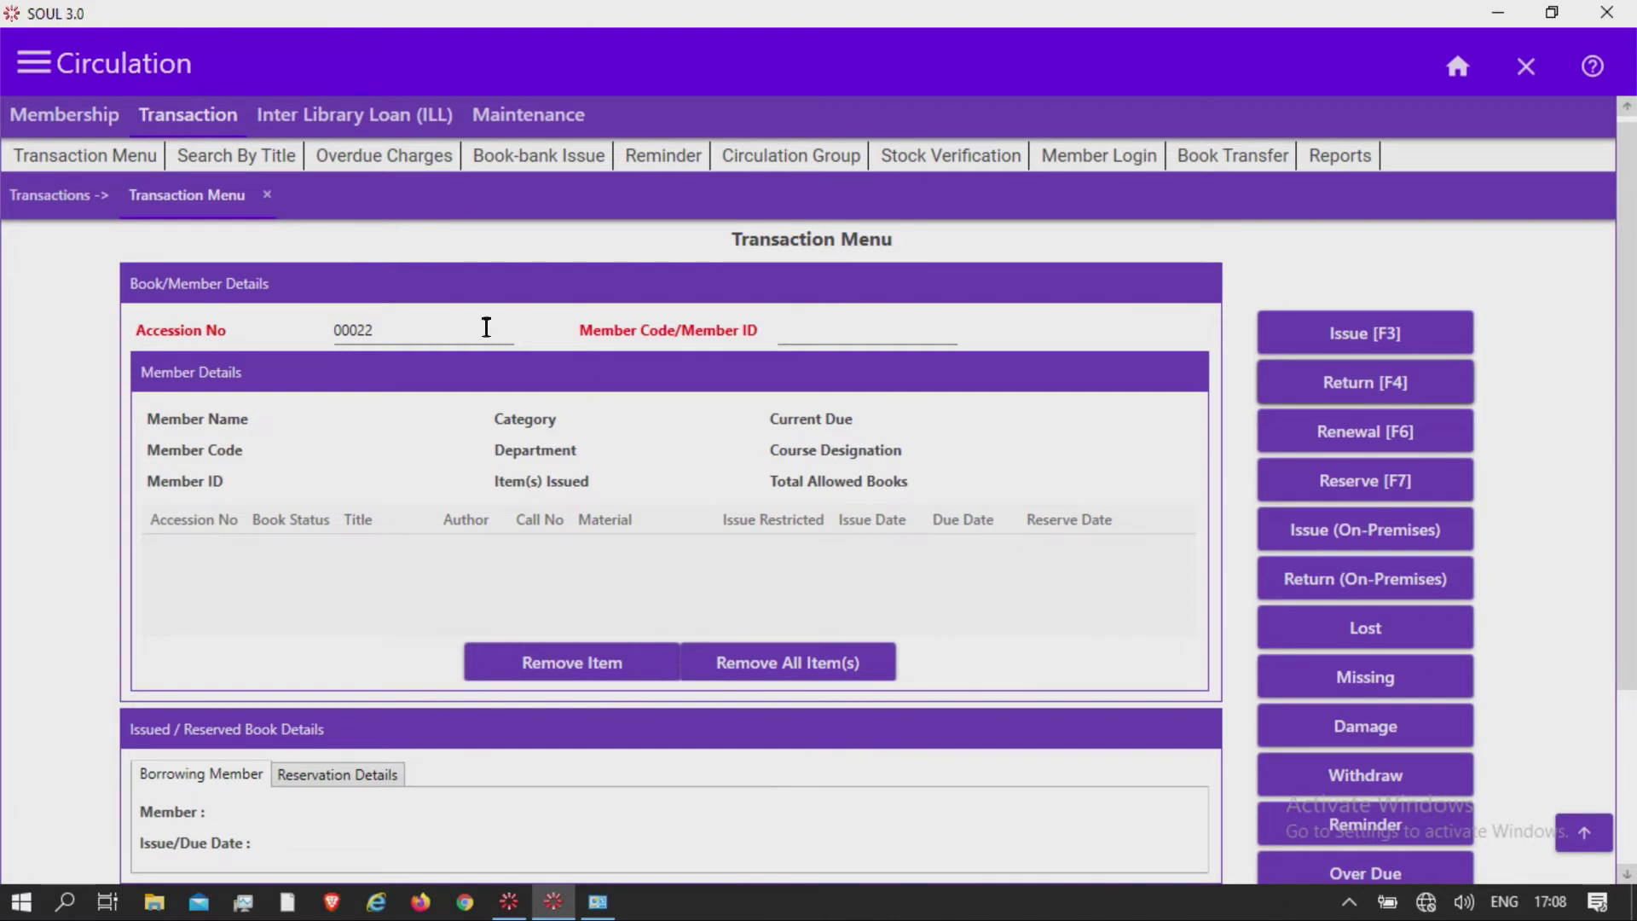
click(405, 332)
key(Return)
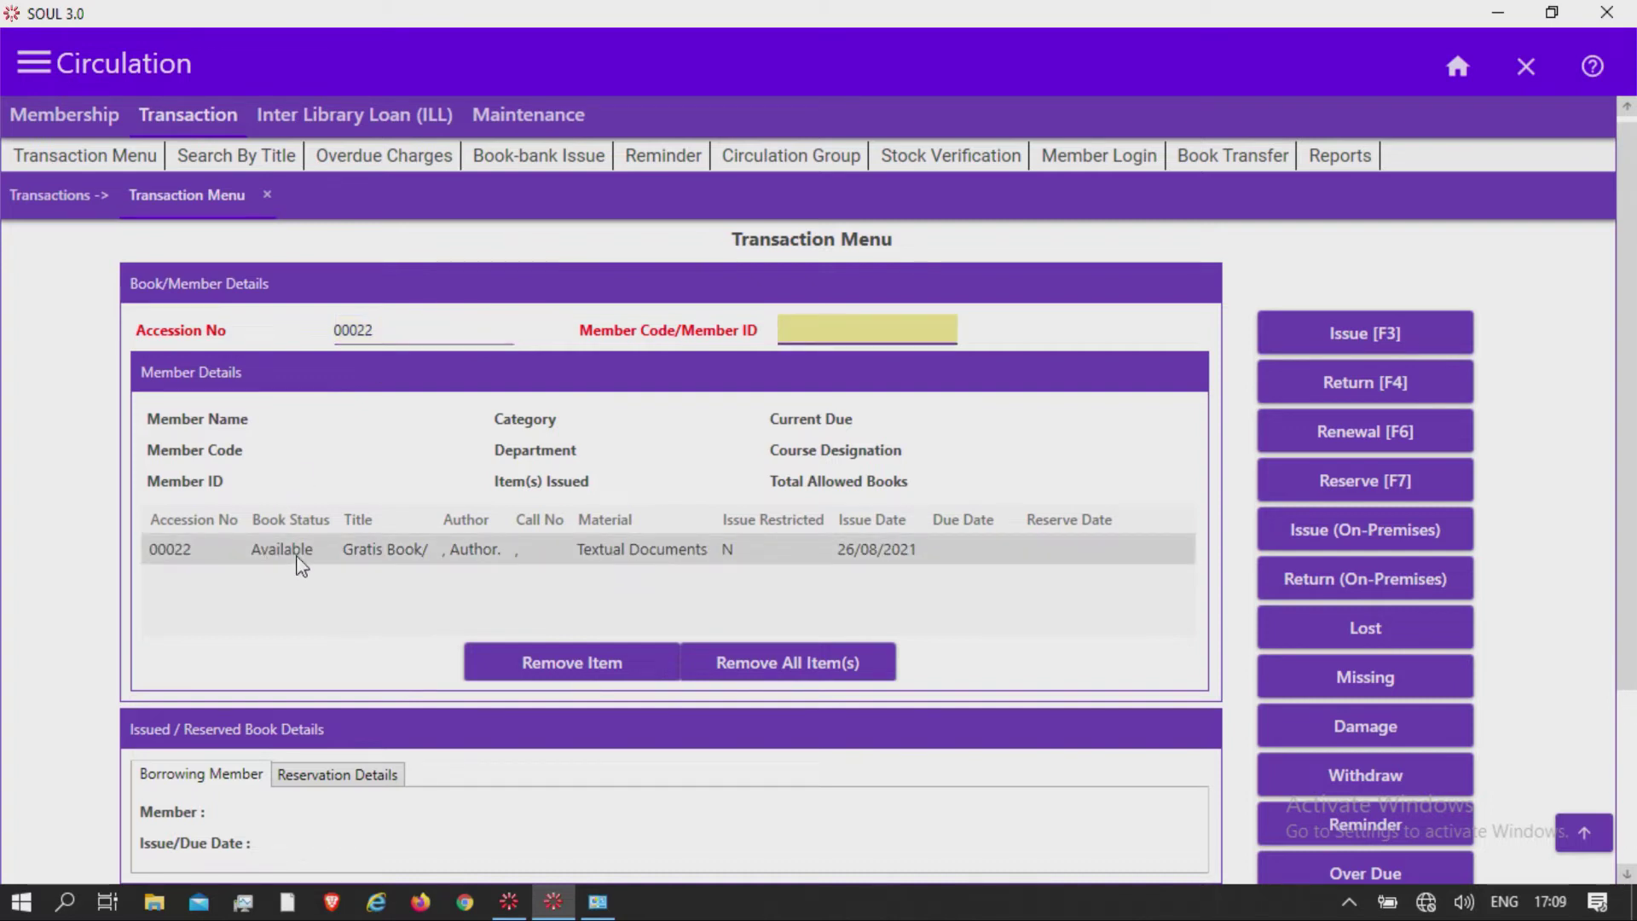
Step: Load book 00015 by its accession number, return it and acknowledge the overdue charges
click(425, 332)
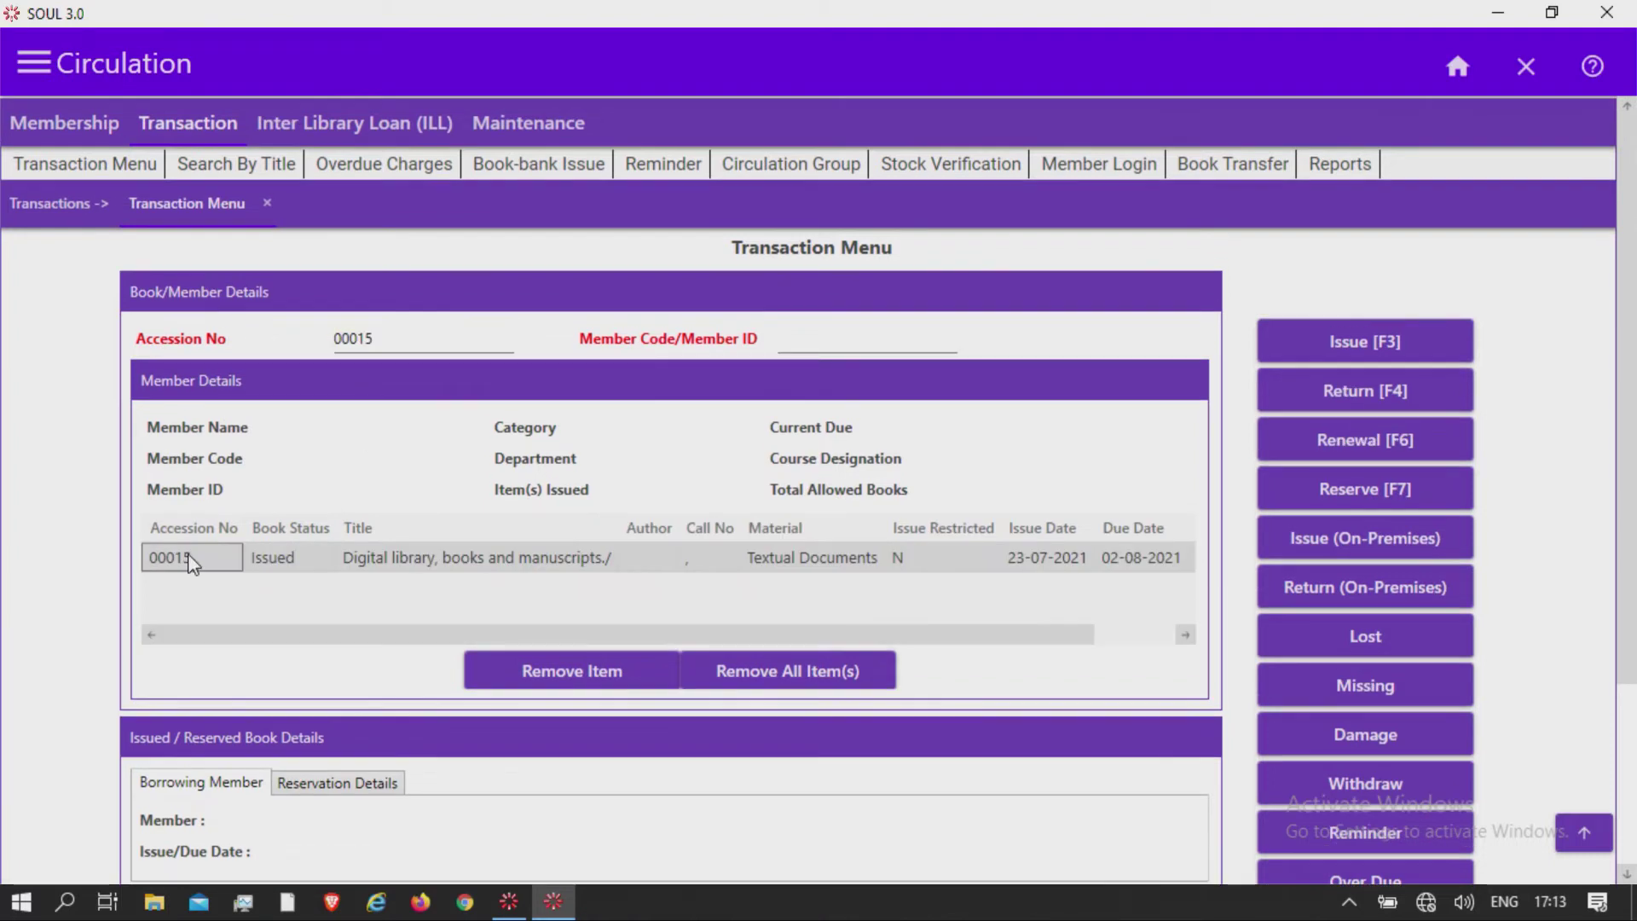
click(1317, 391)
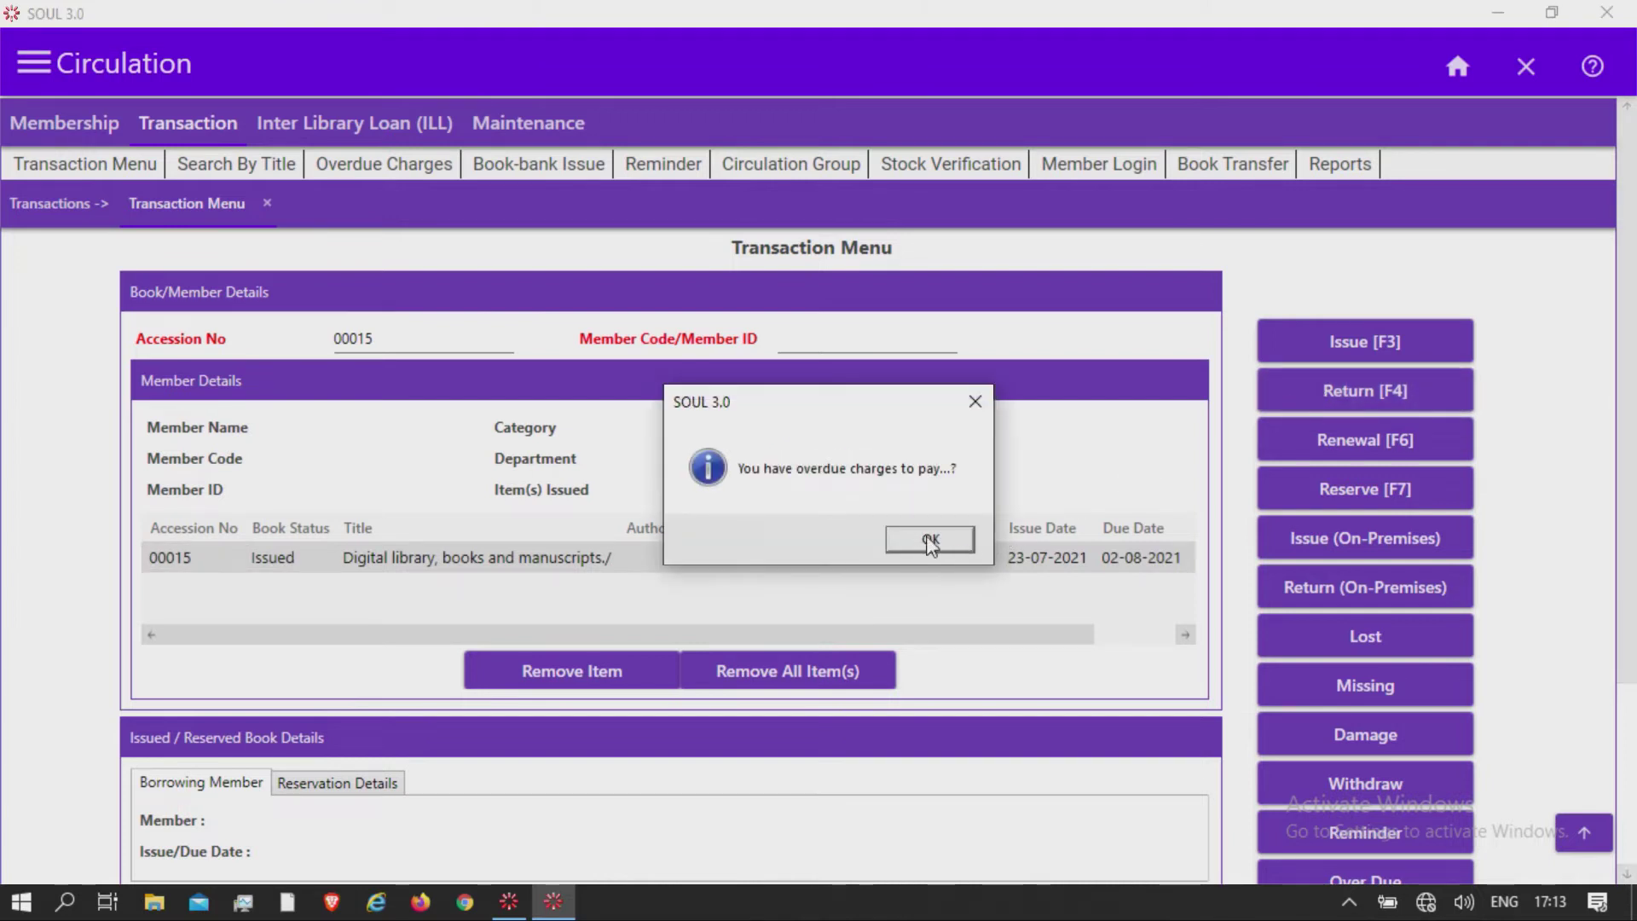
click(930, 542)
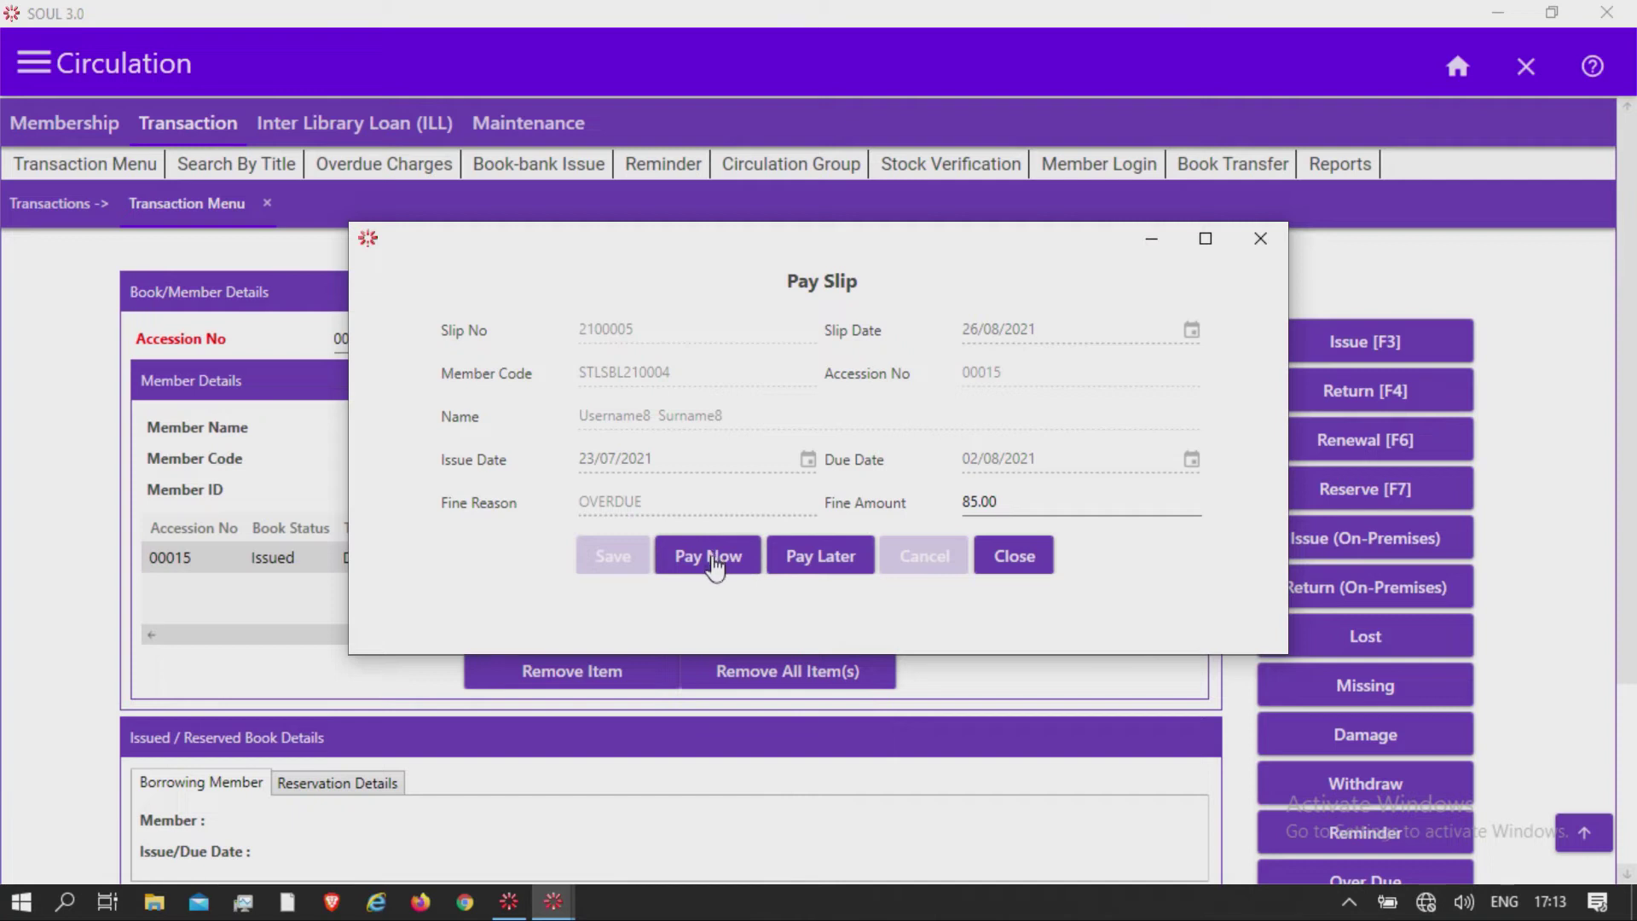
Step: Pay the overdue fine for book 00015 immediately in cash and save the receipt
click(1023, 498)
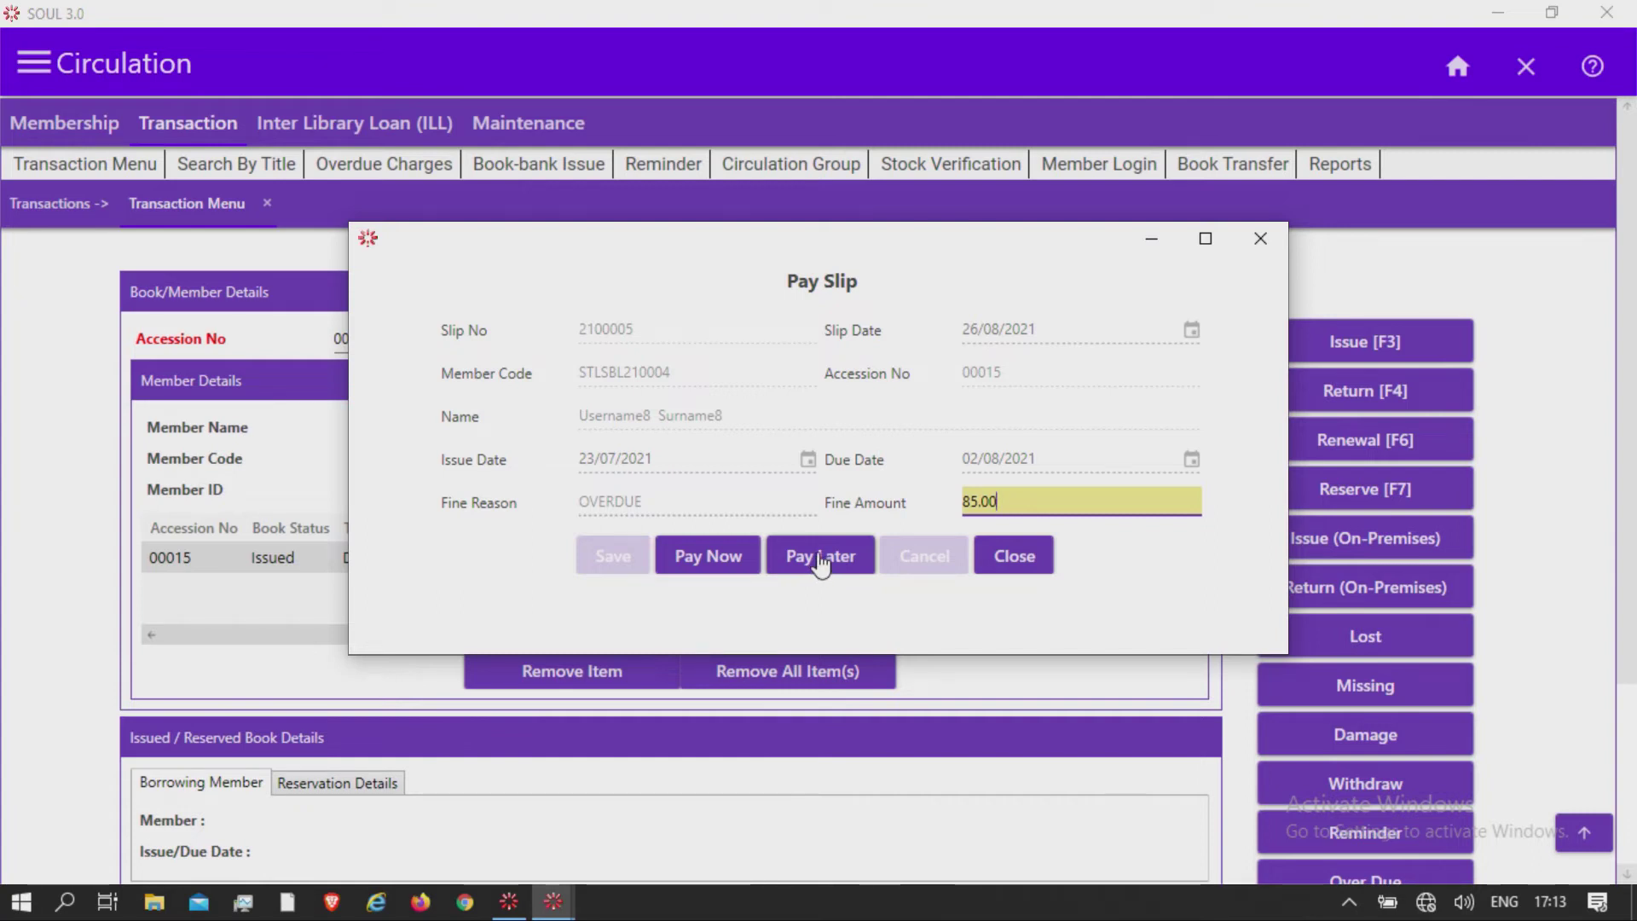
click(706, 558)
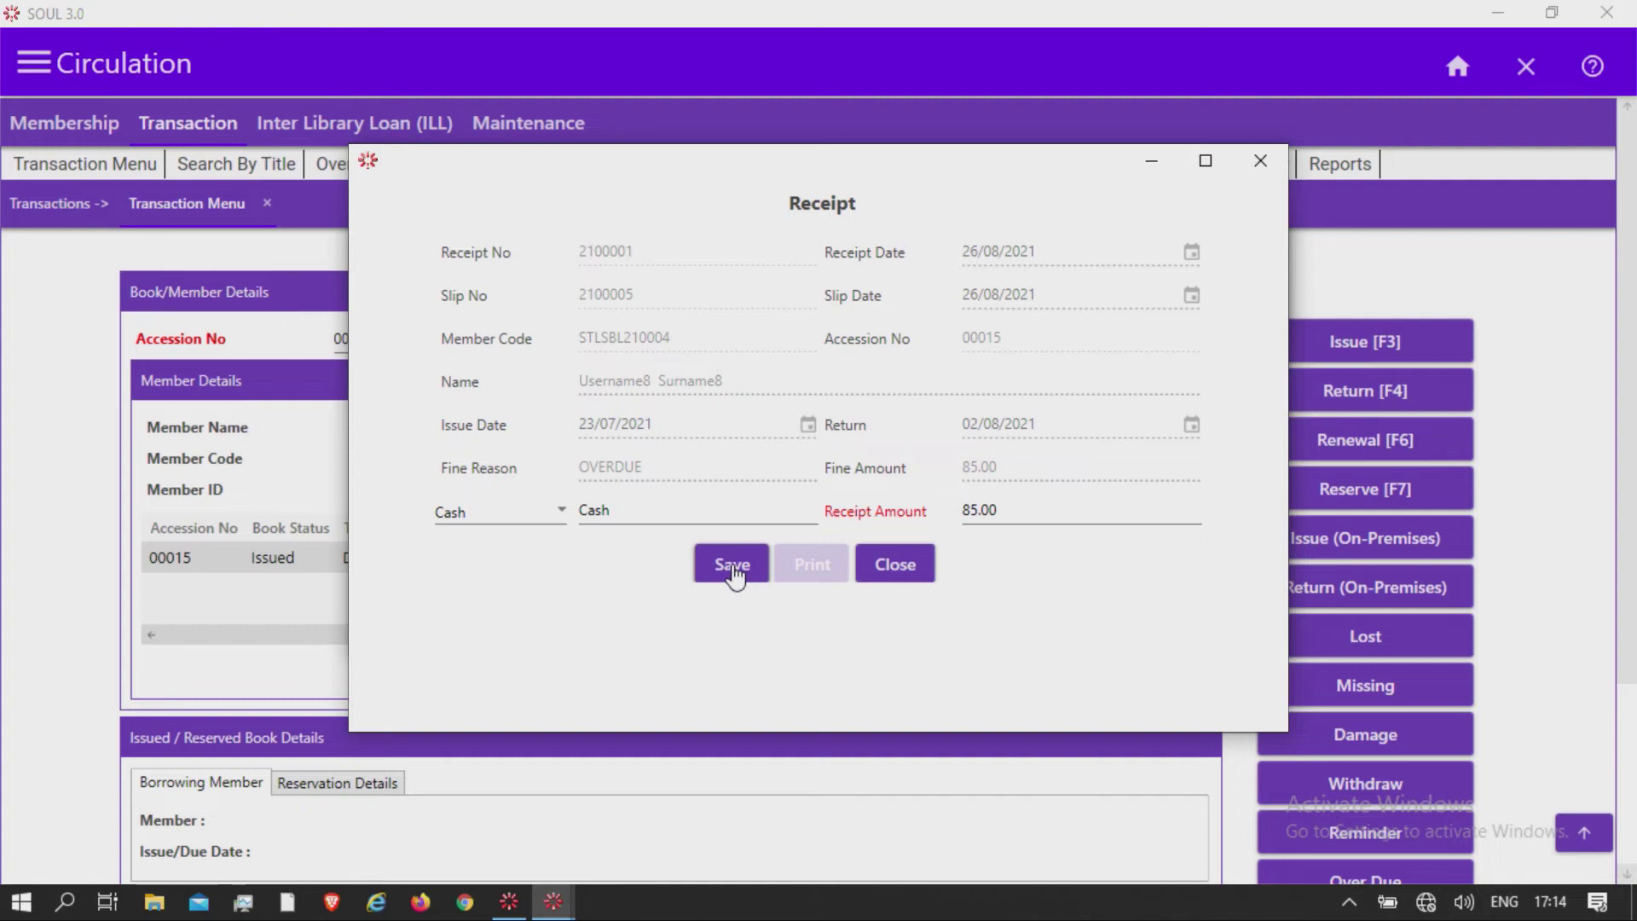
click(731, 564)
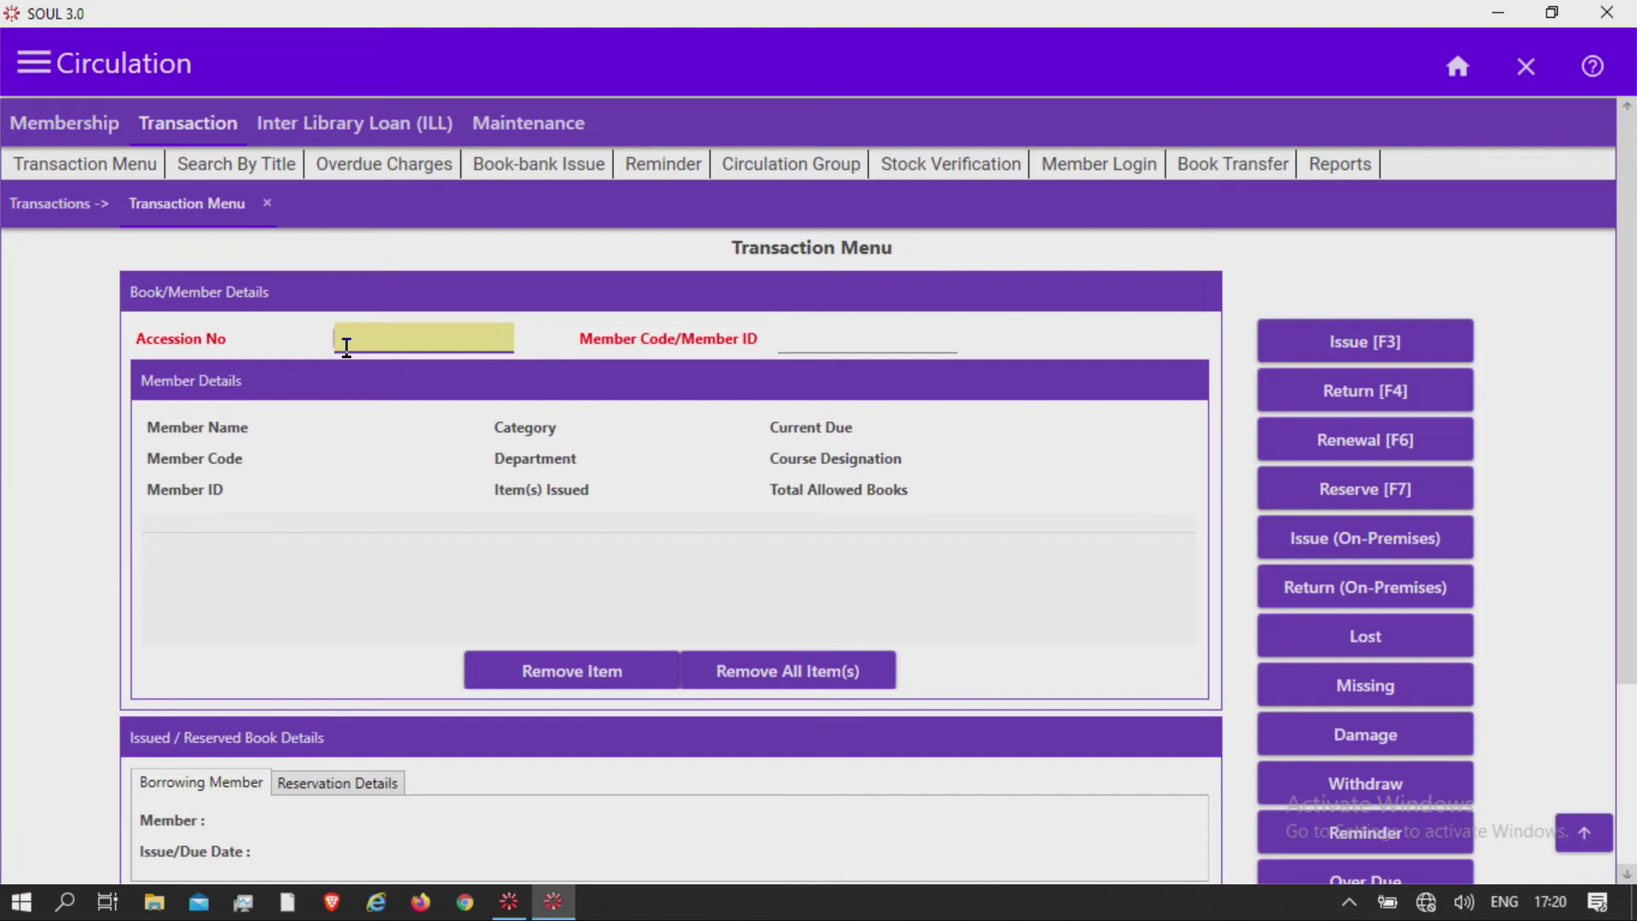
Step: Load issued book 00021 by its accession number and enter the borrowing member's ID
text(00021)
key(Return)
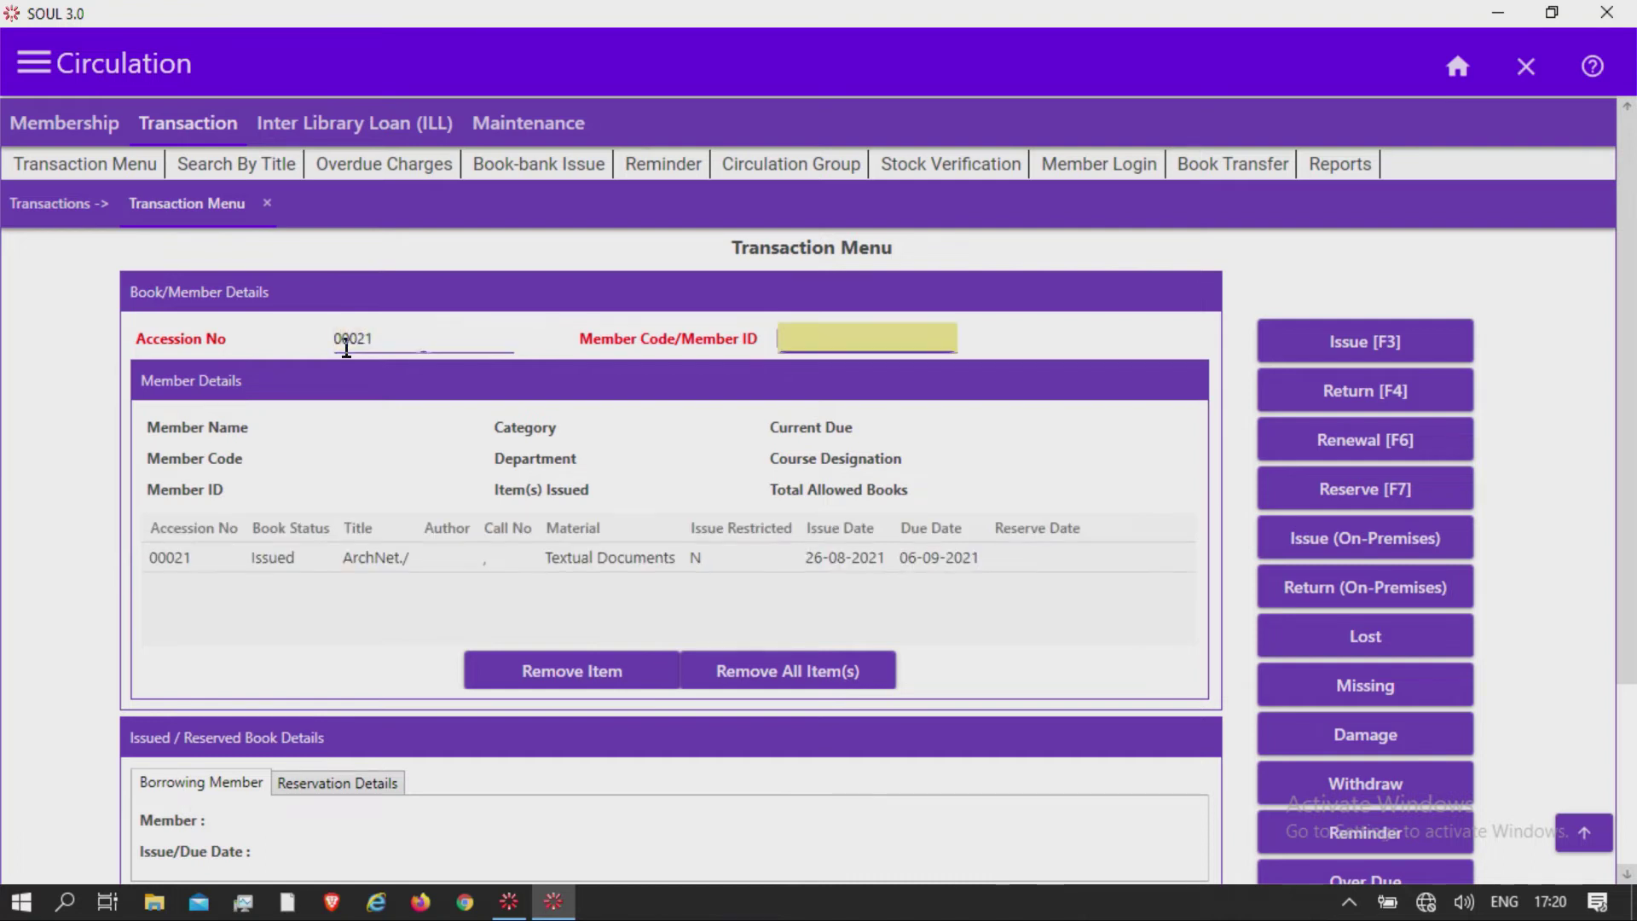
click(239, 558)
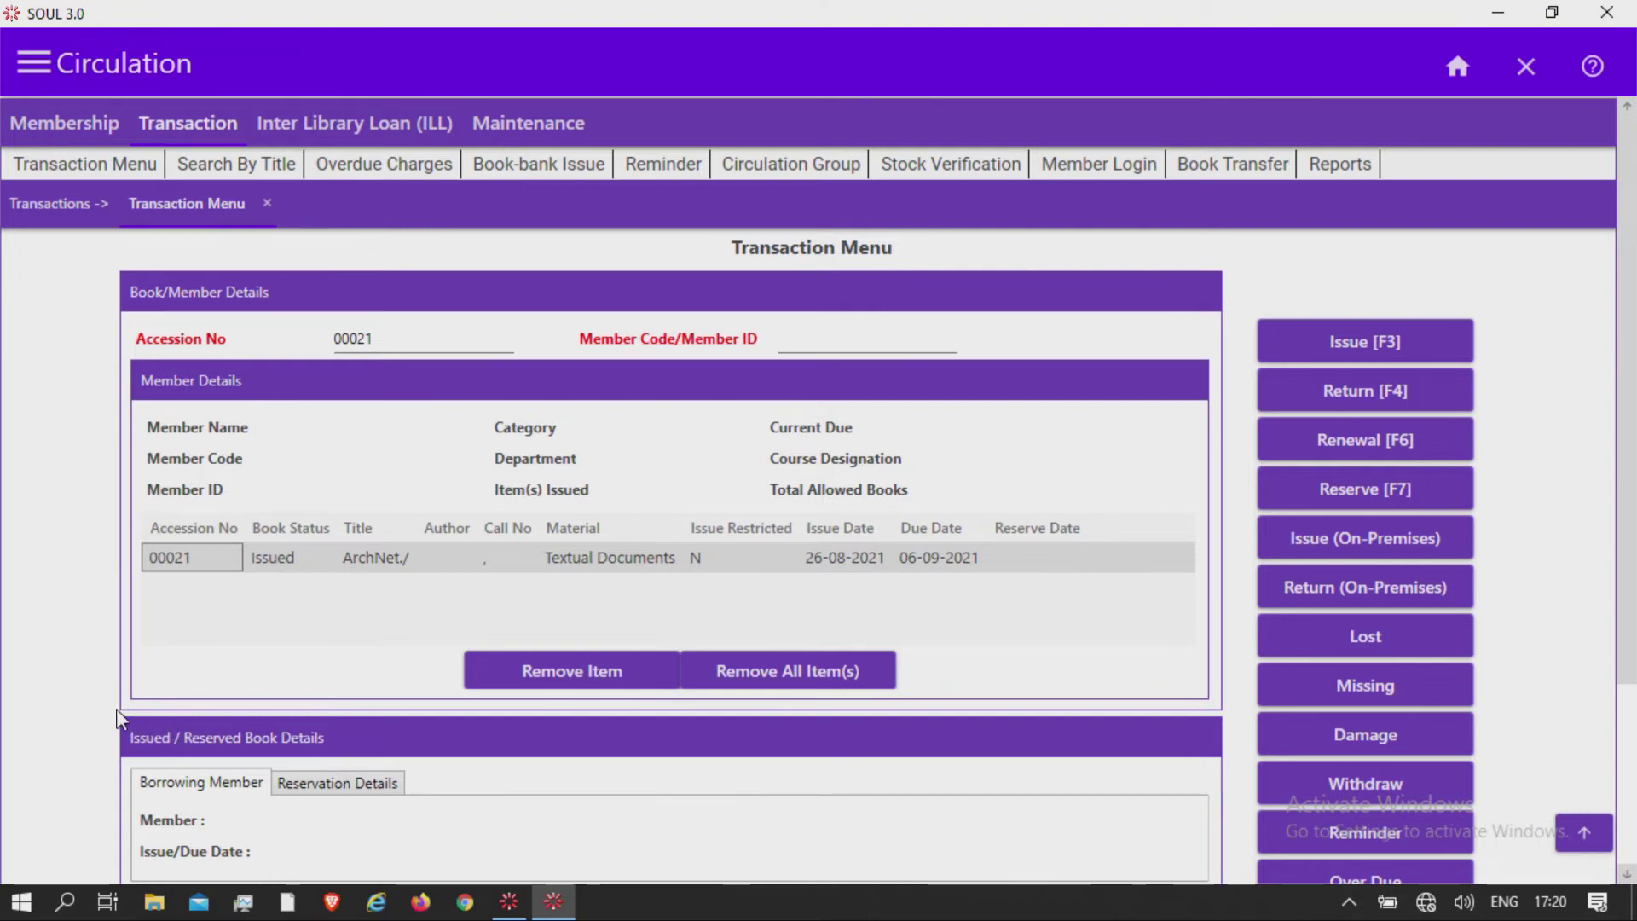
click(793, 337)
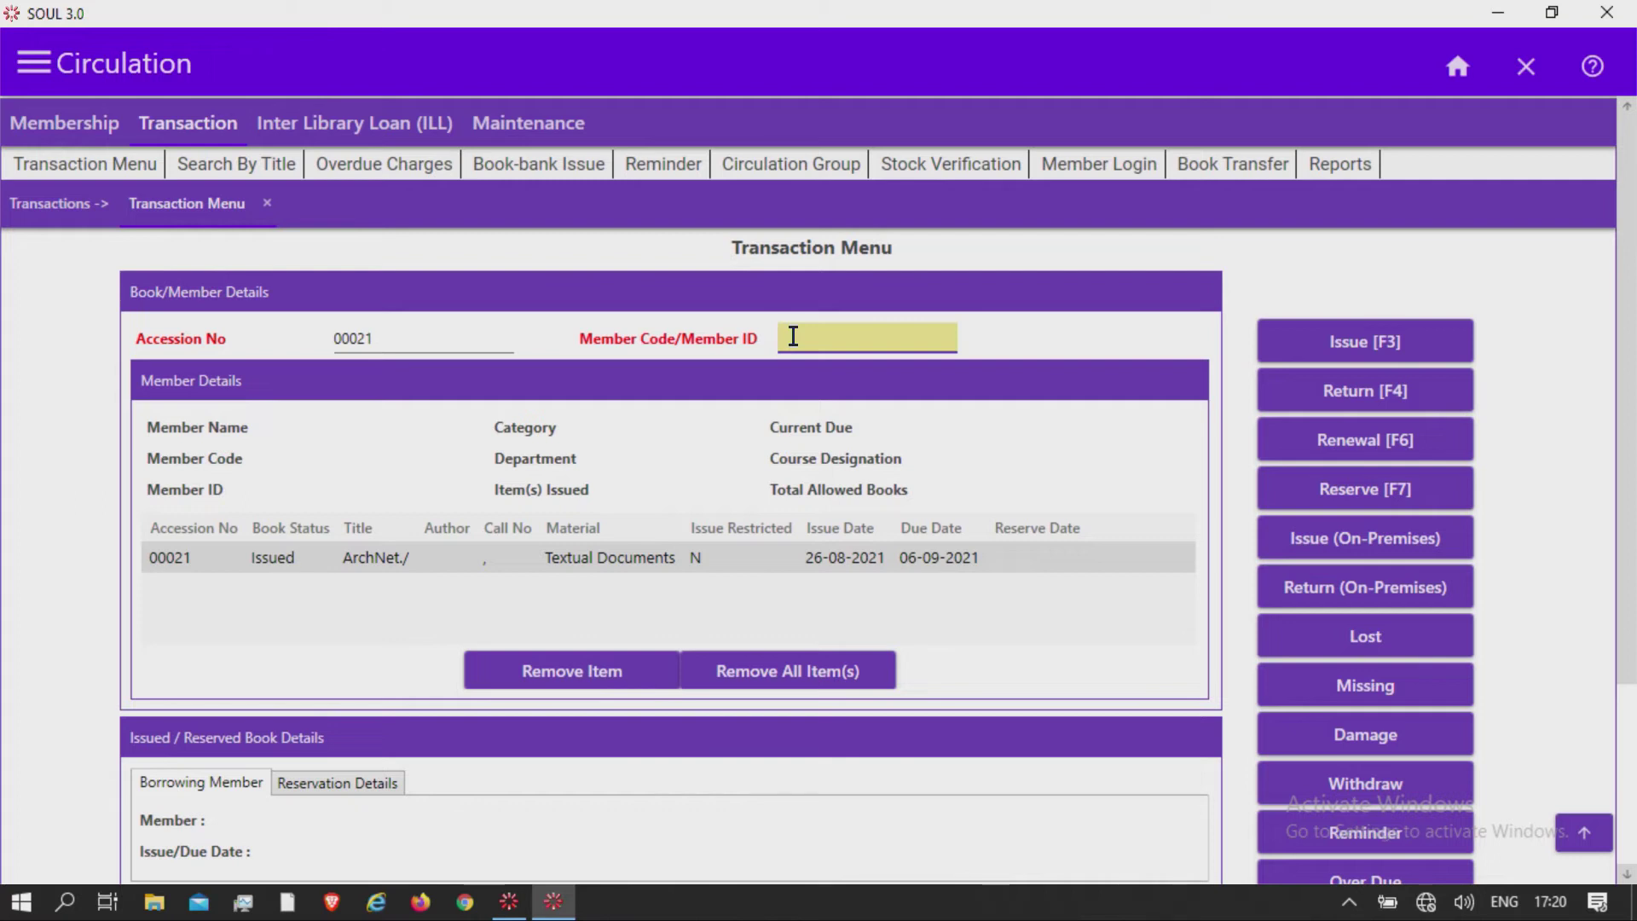
text(BL-32)
key(Return)
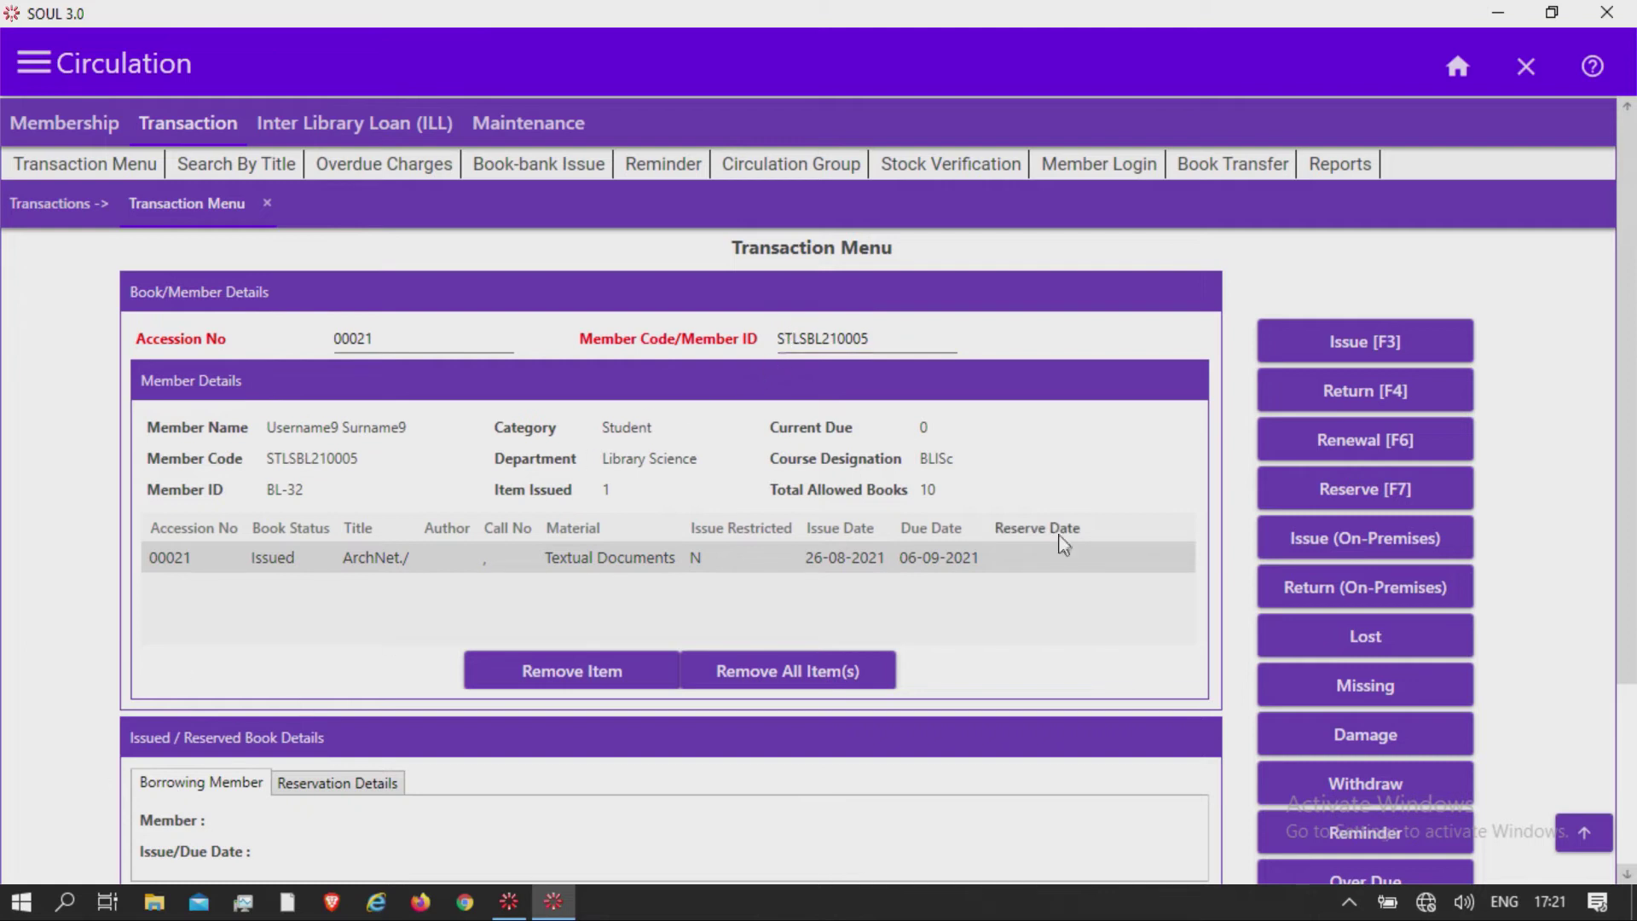
Step: Renew book 00021 for the borrowing member and reload its record to check the issue details
click(229, 563)
click(1318, 450)
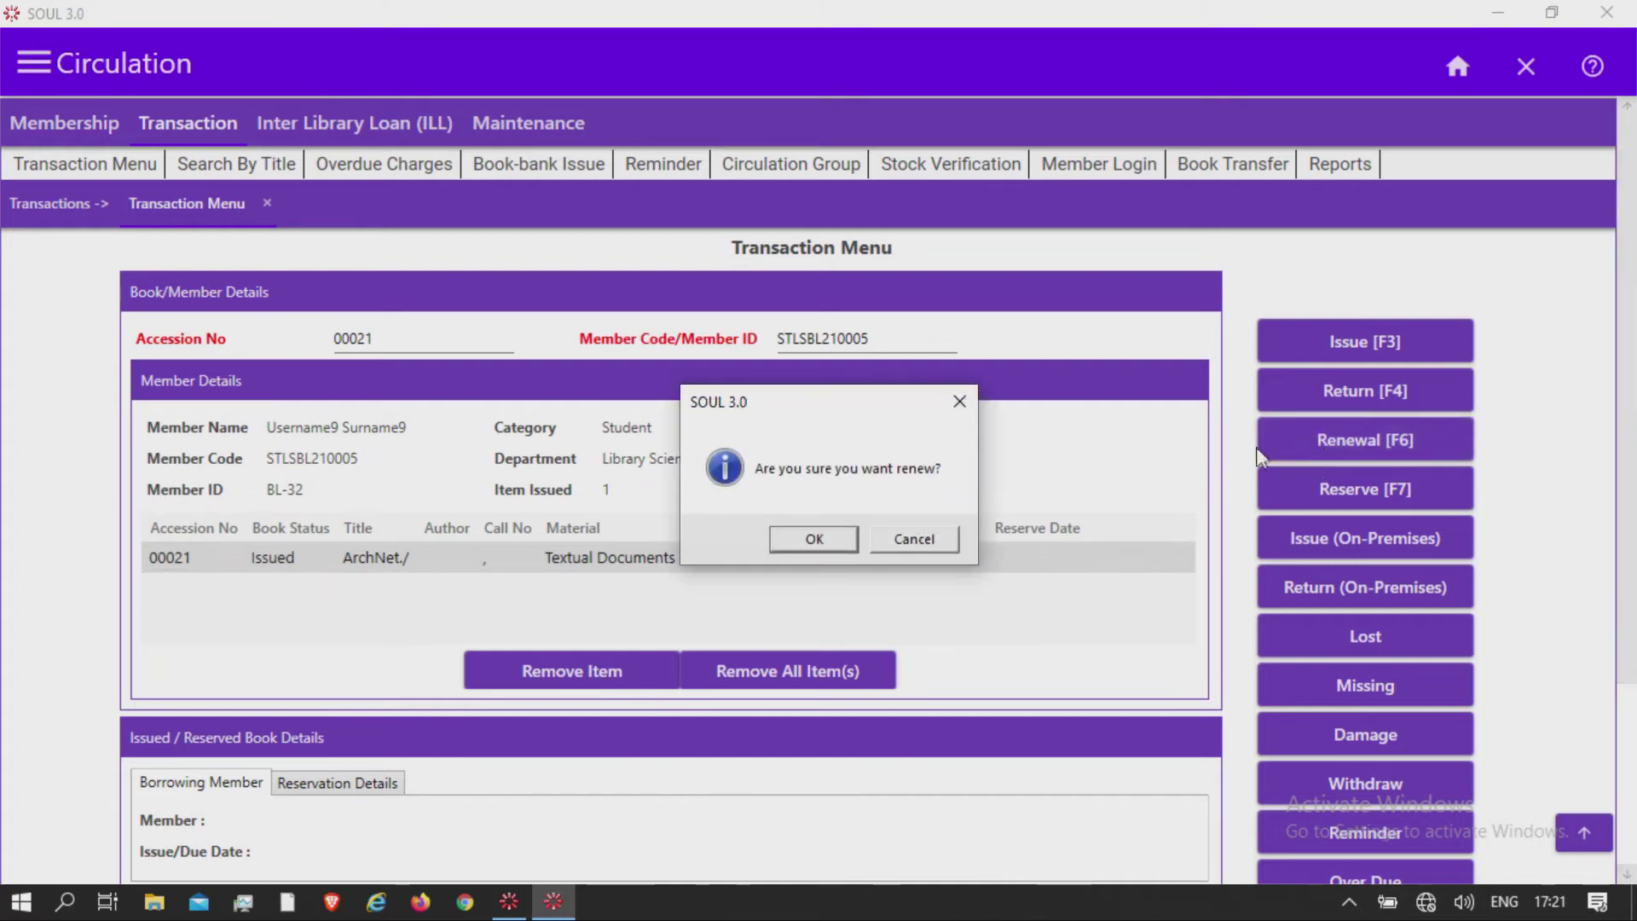
click(817, 543)
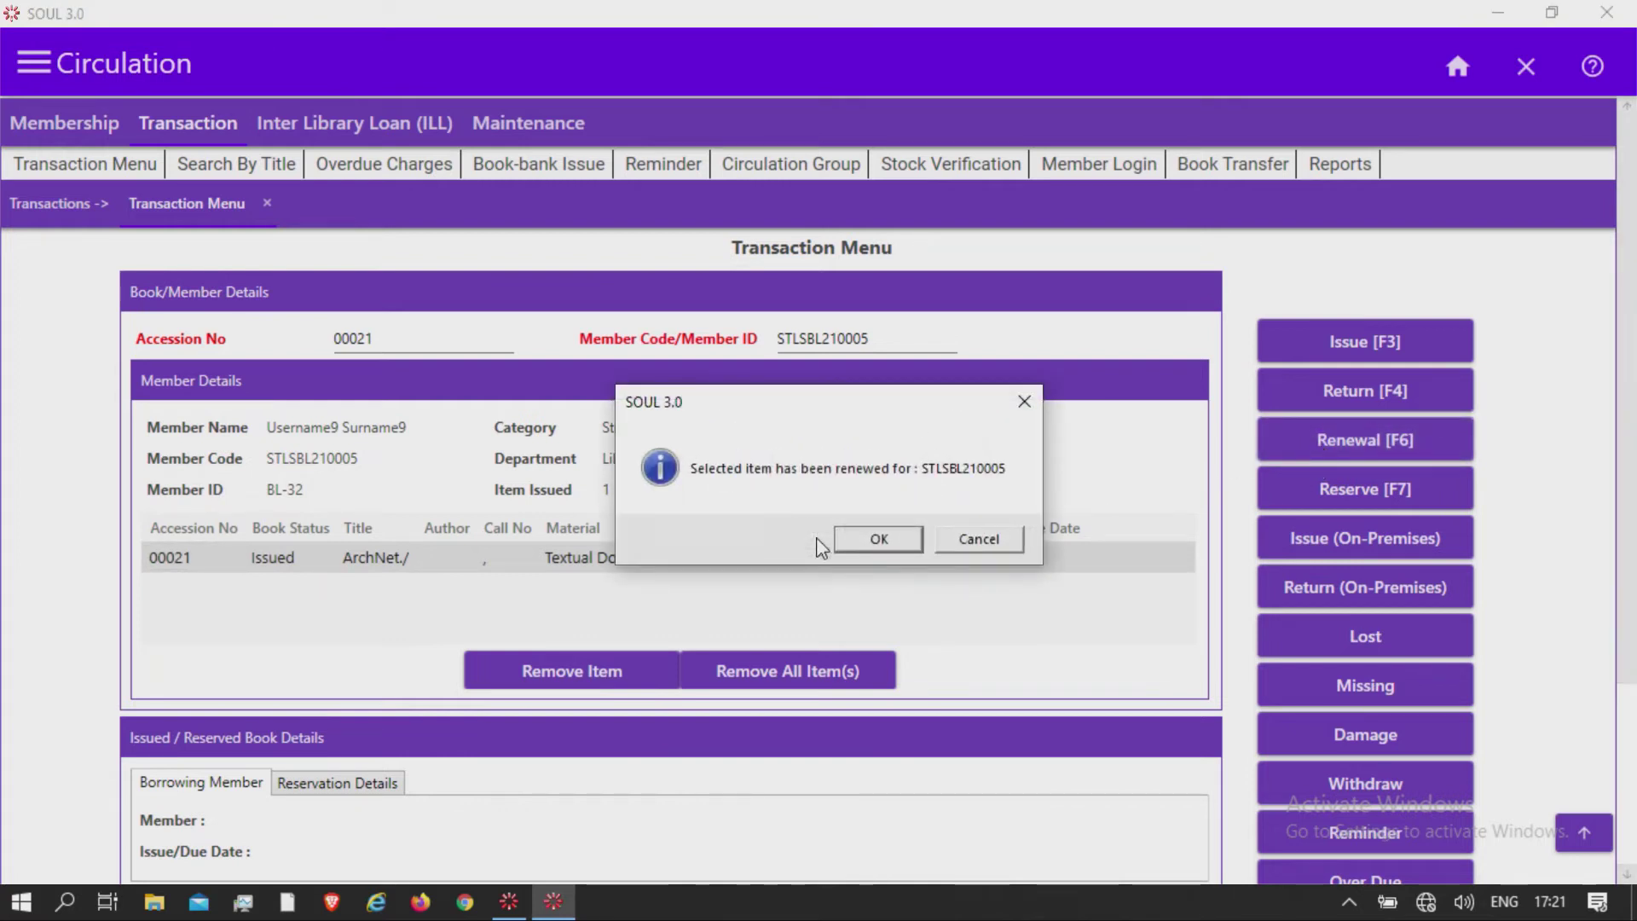
click(868, 544)
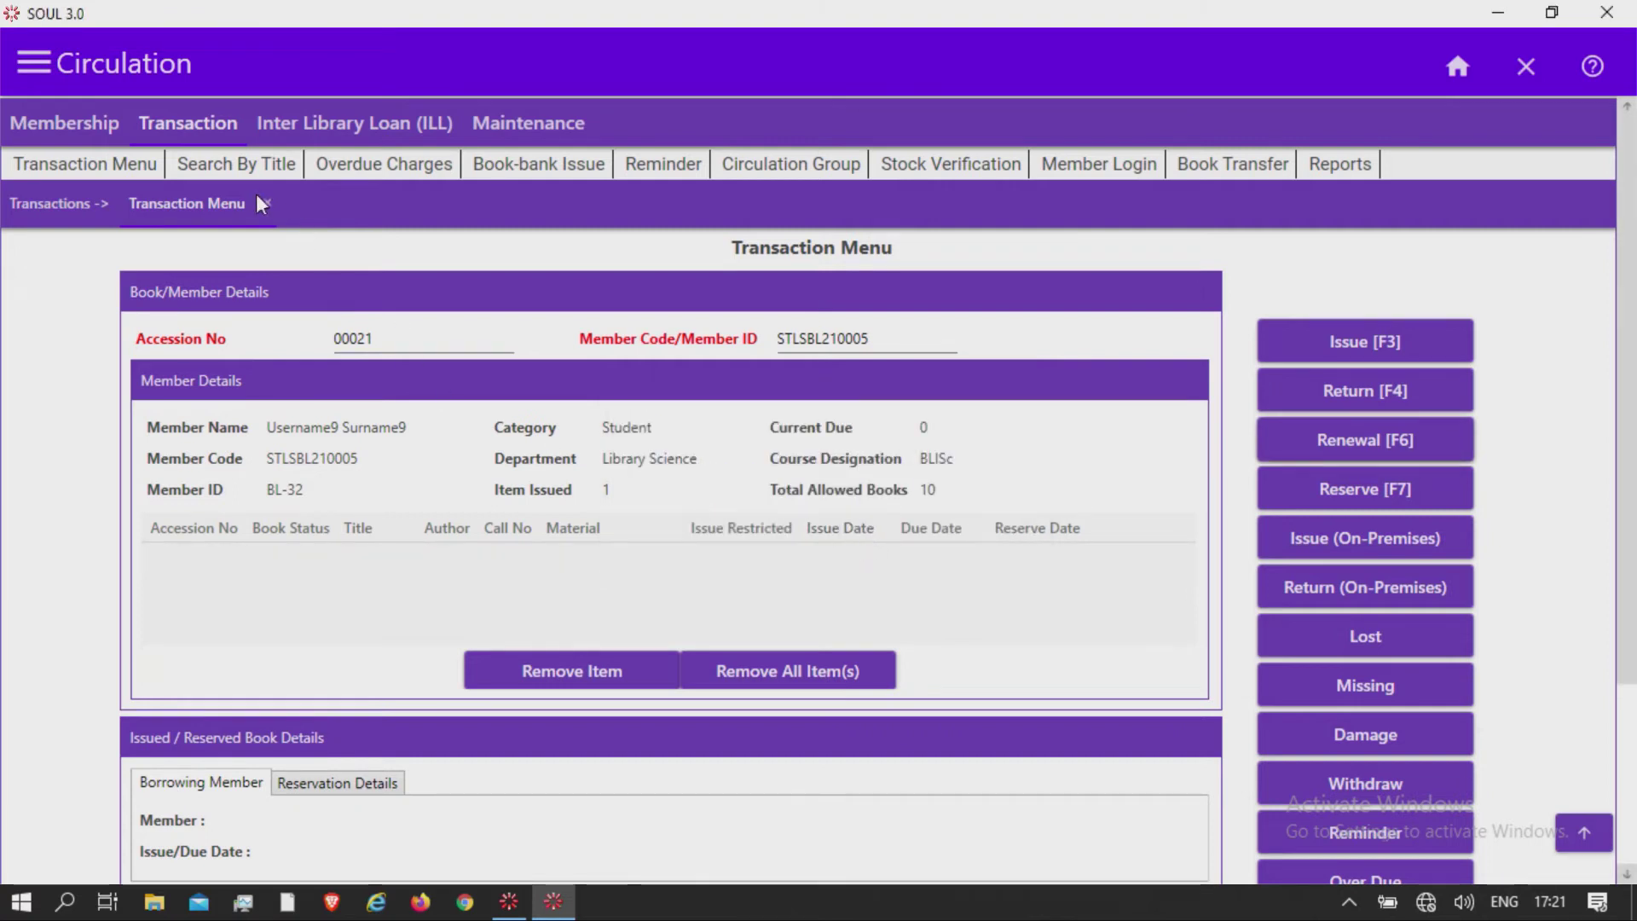
click(397, 338)
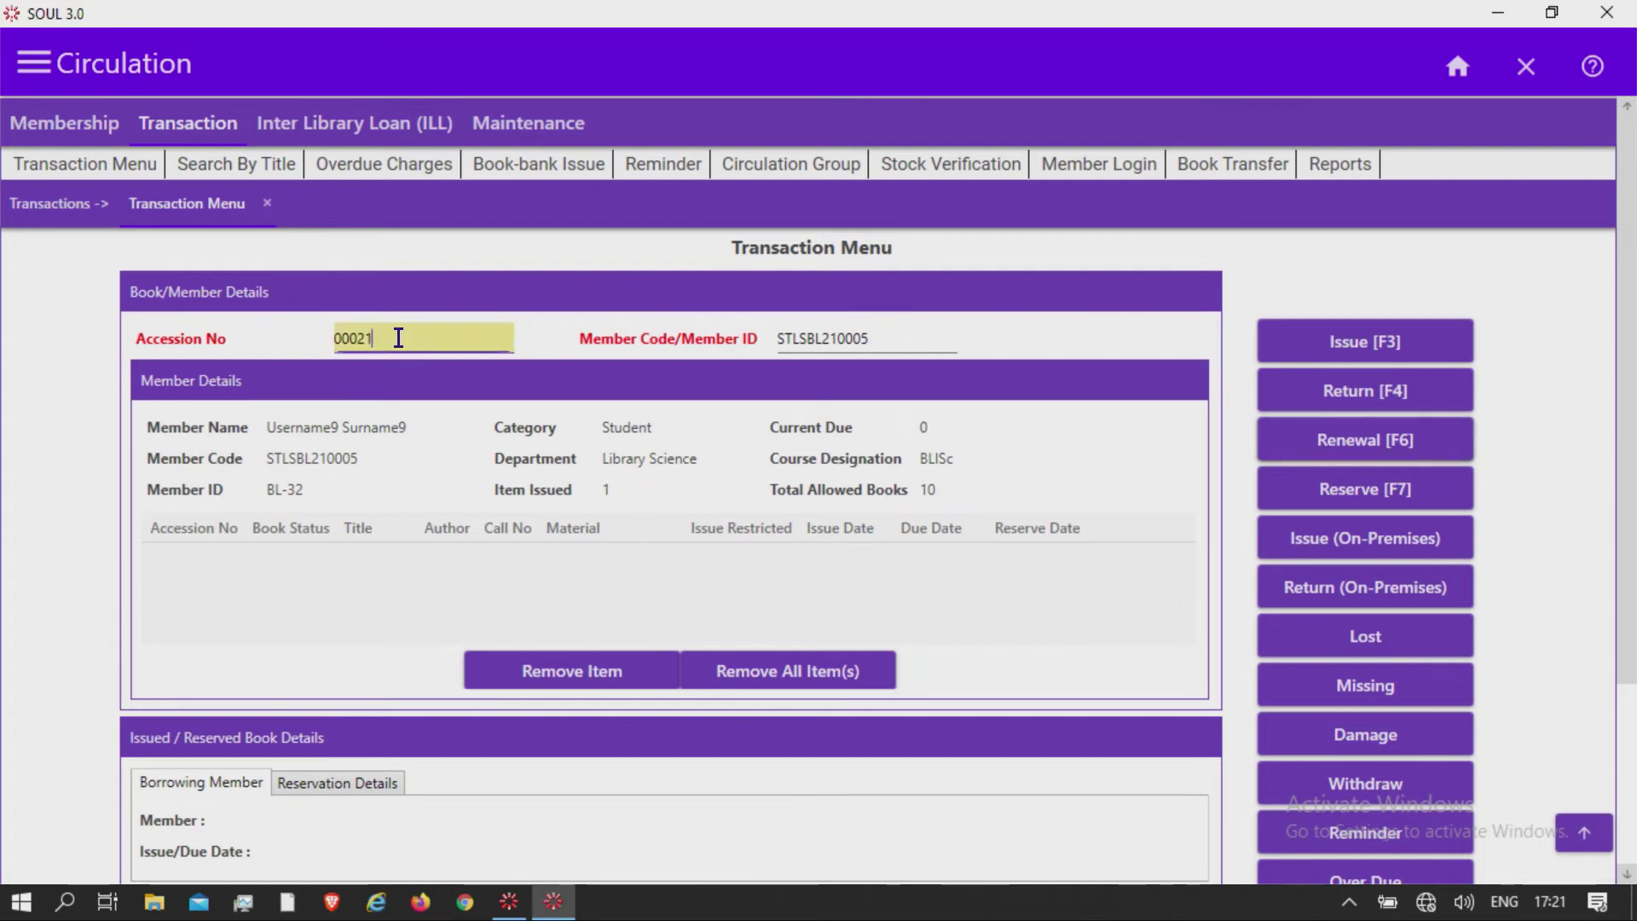
key(Return)
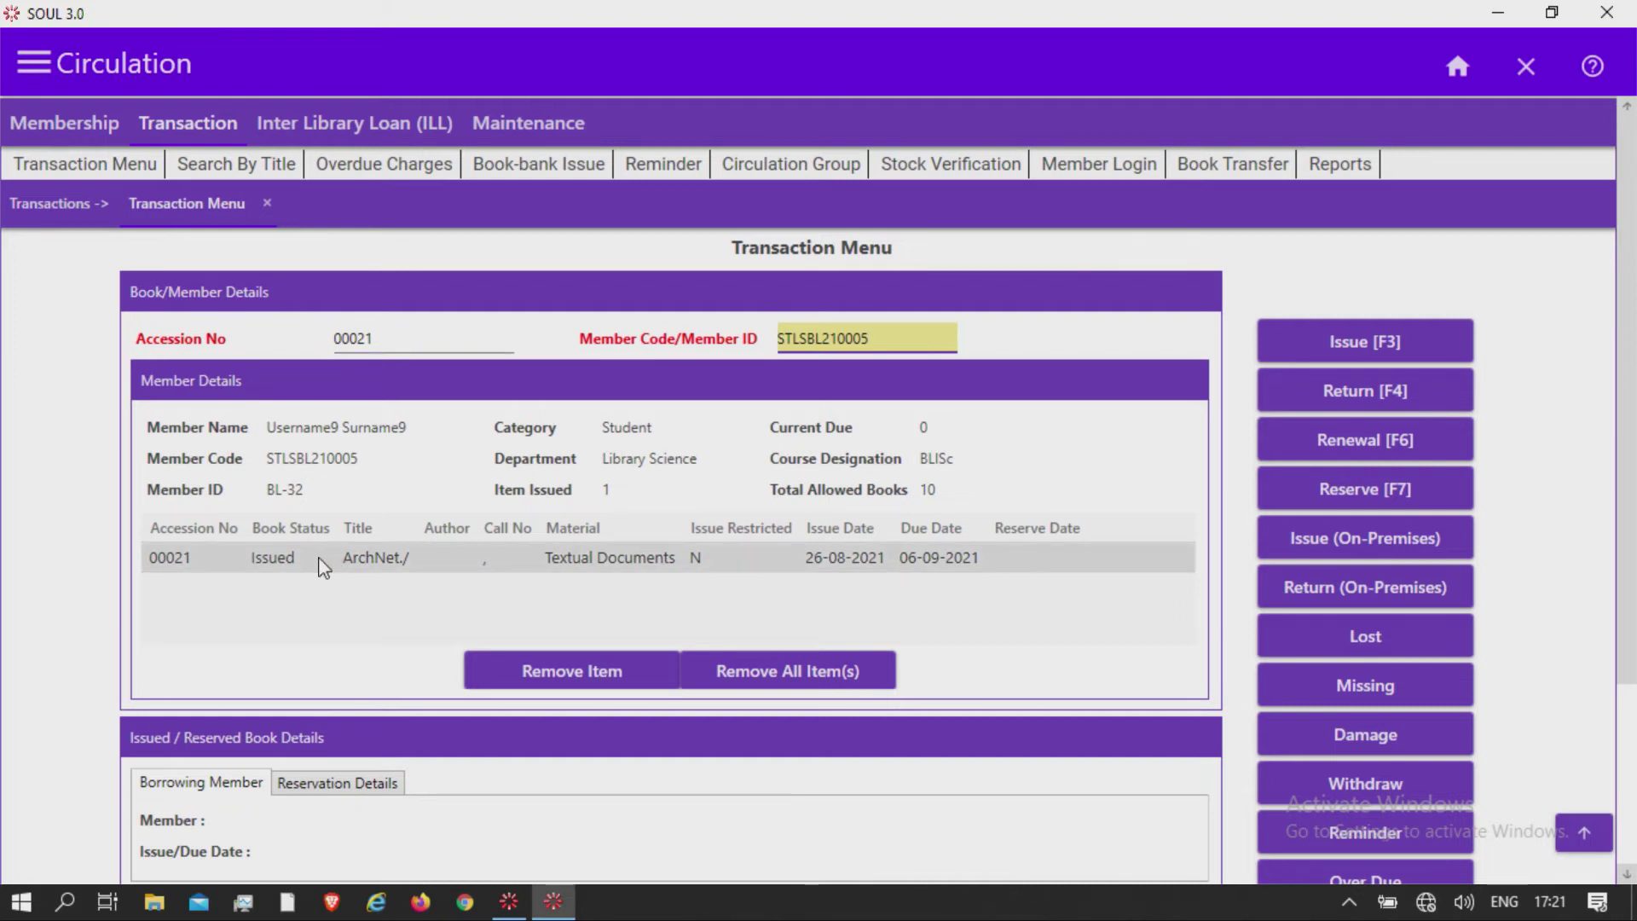
Step: Replace the member code with a different member's ID and reserve issued book 00021 for that member
click(418, 335)
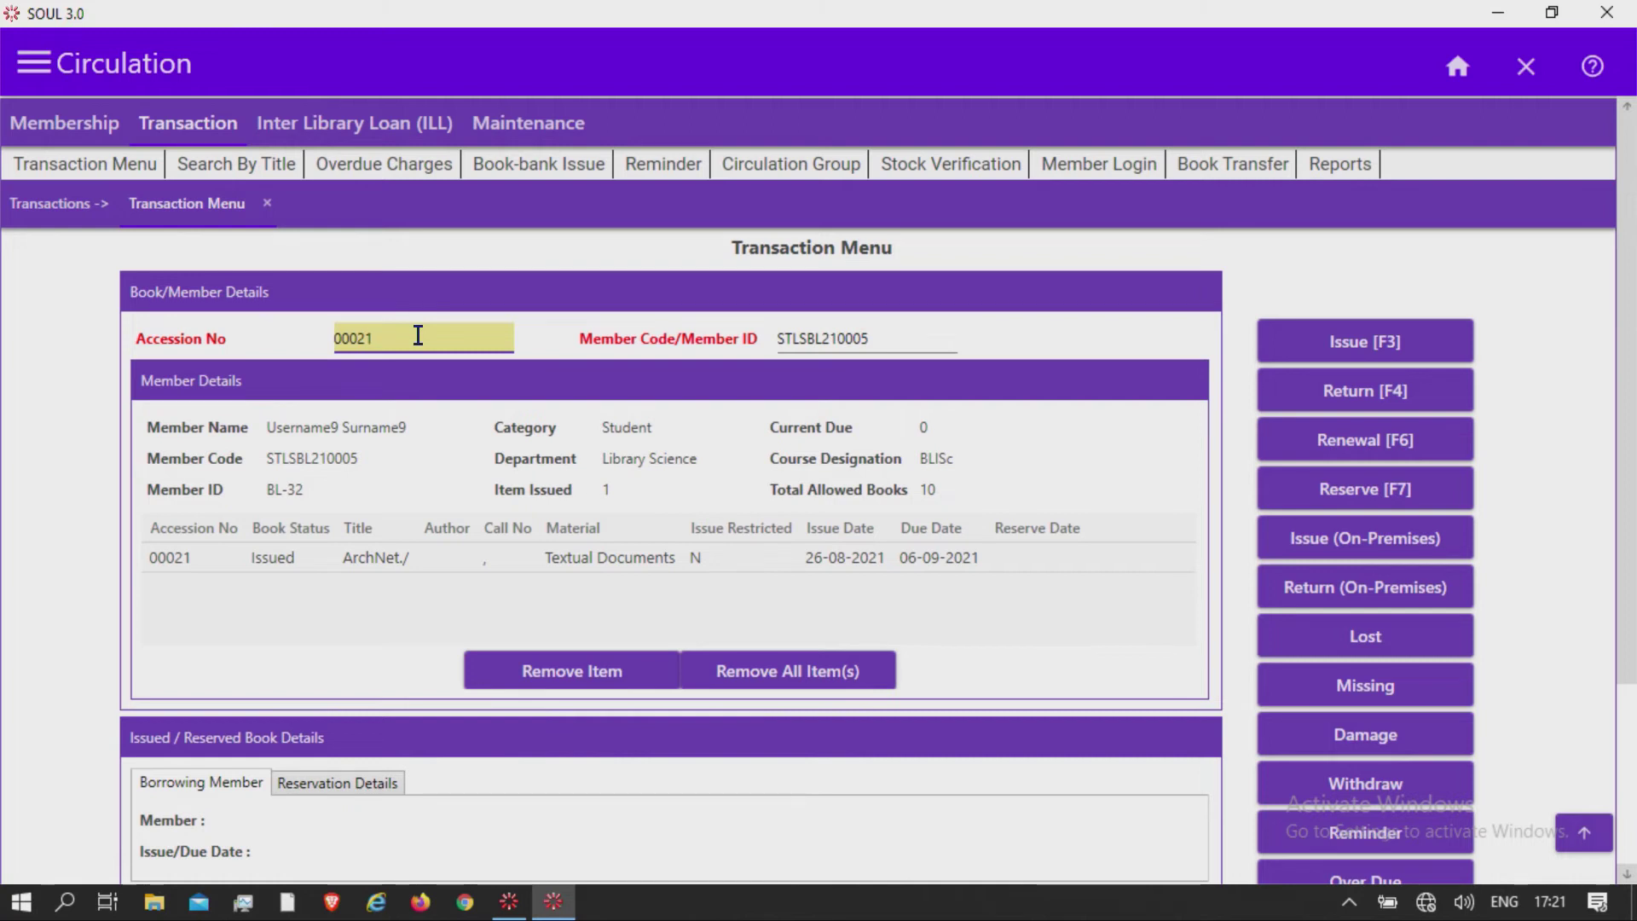
drag(877, 336, 759, 343)
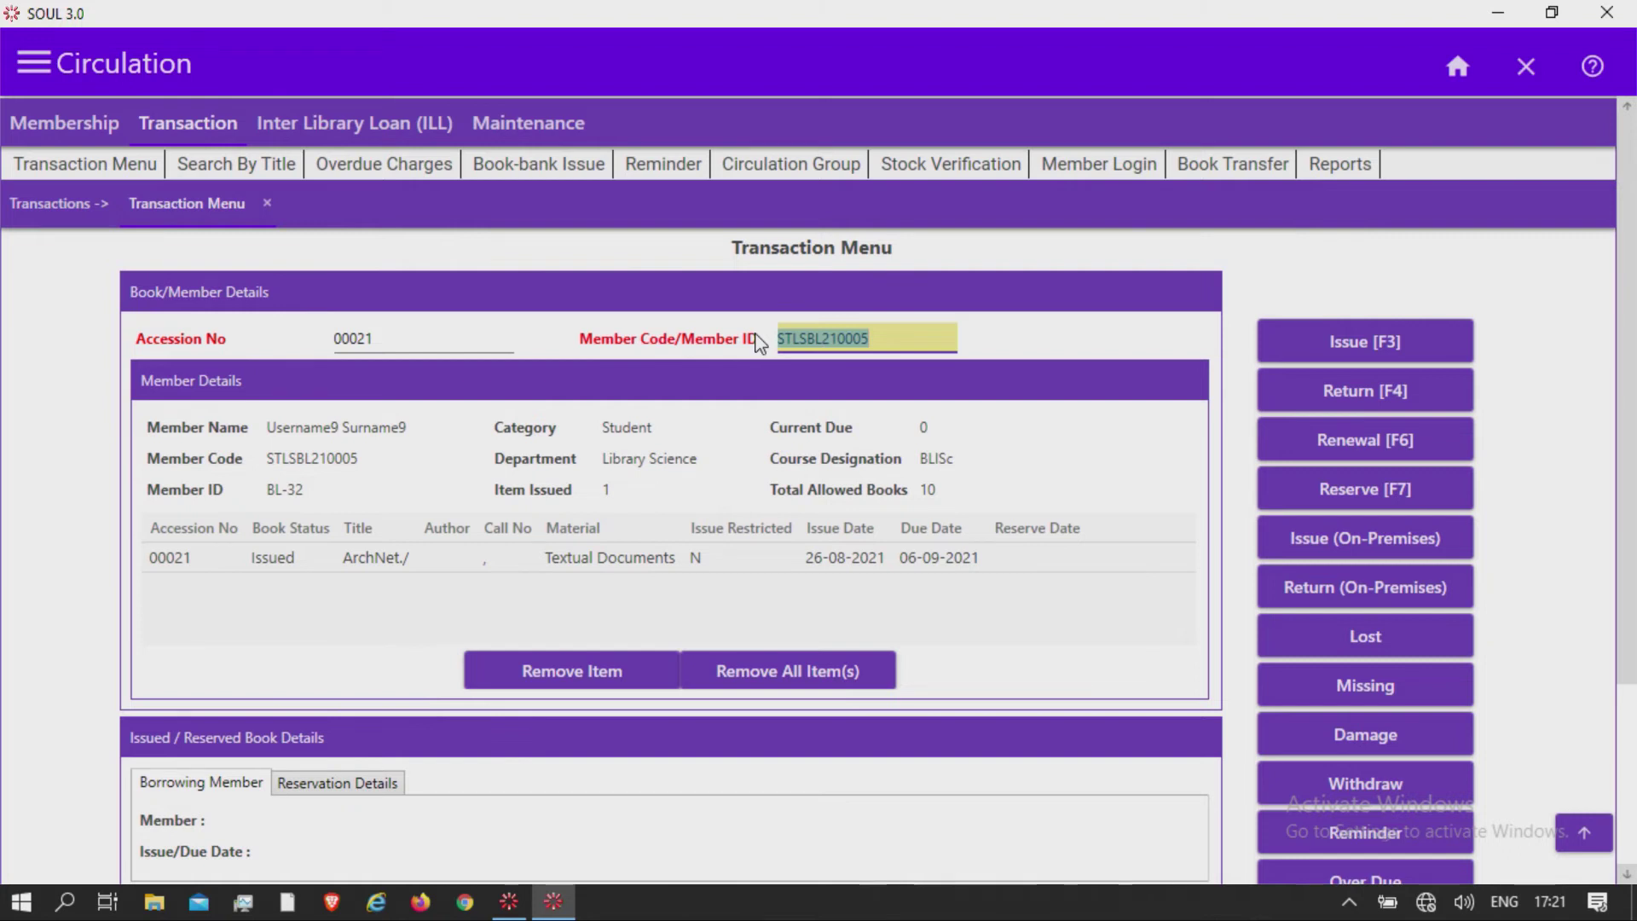
text(BL-34)
key(Return)
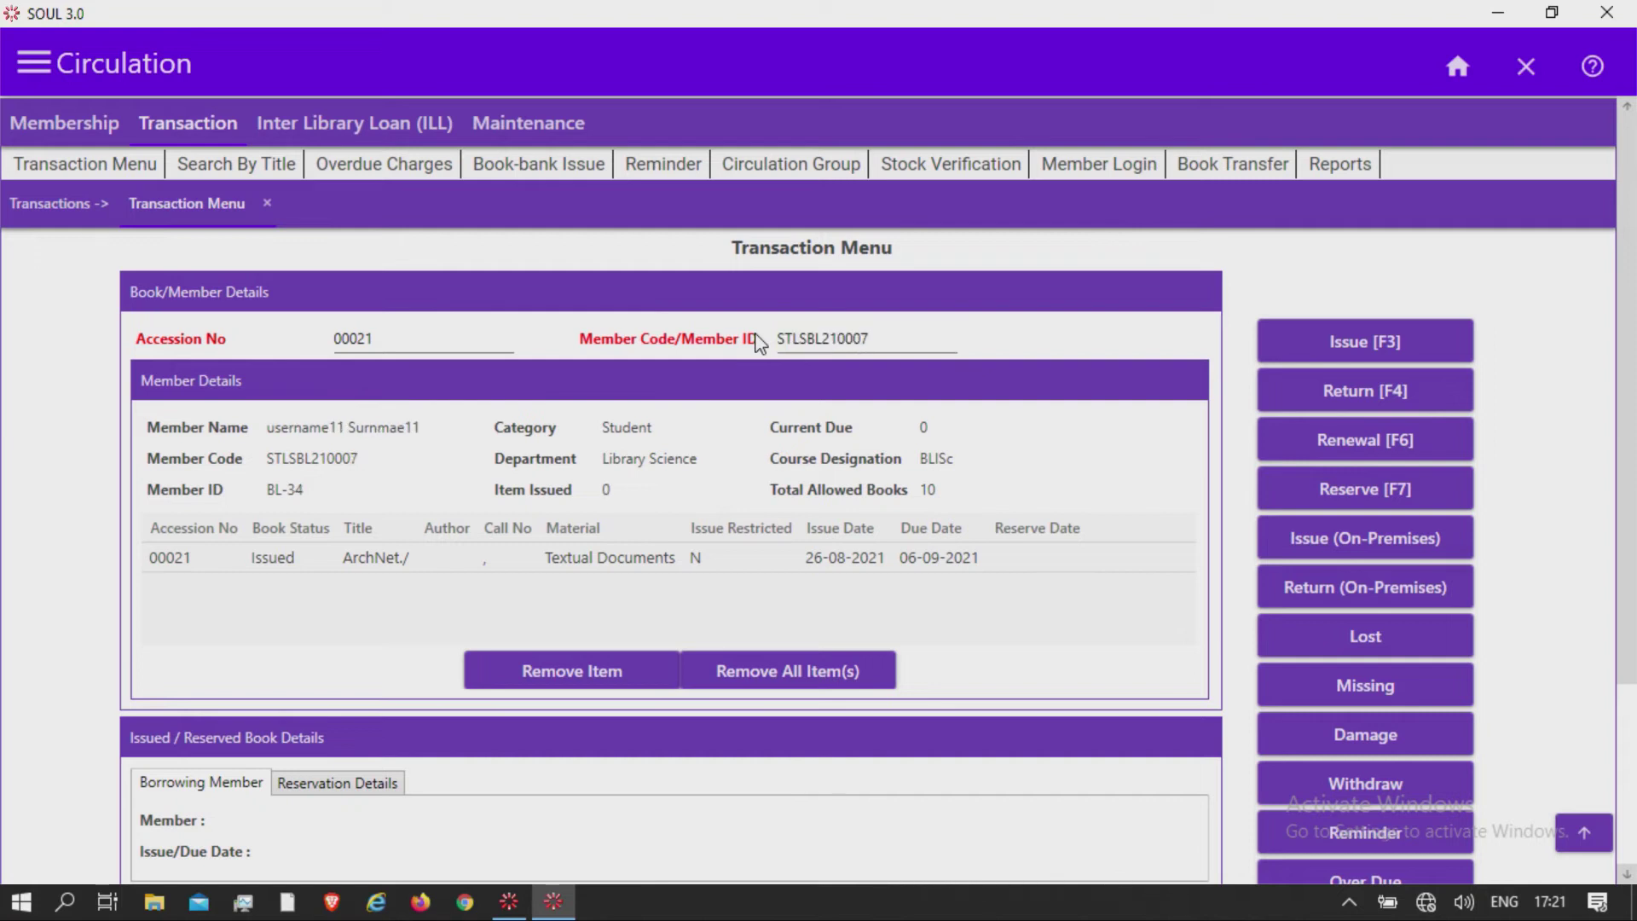
click(1332, 479)
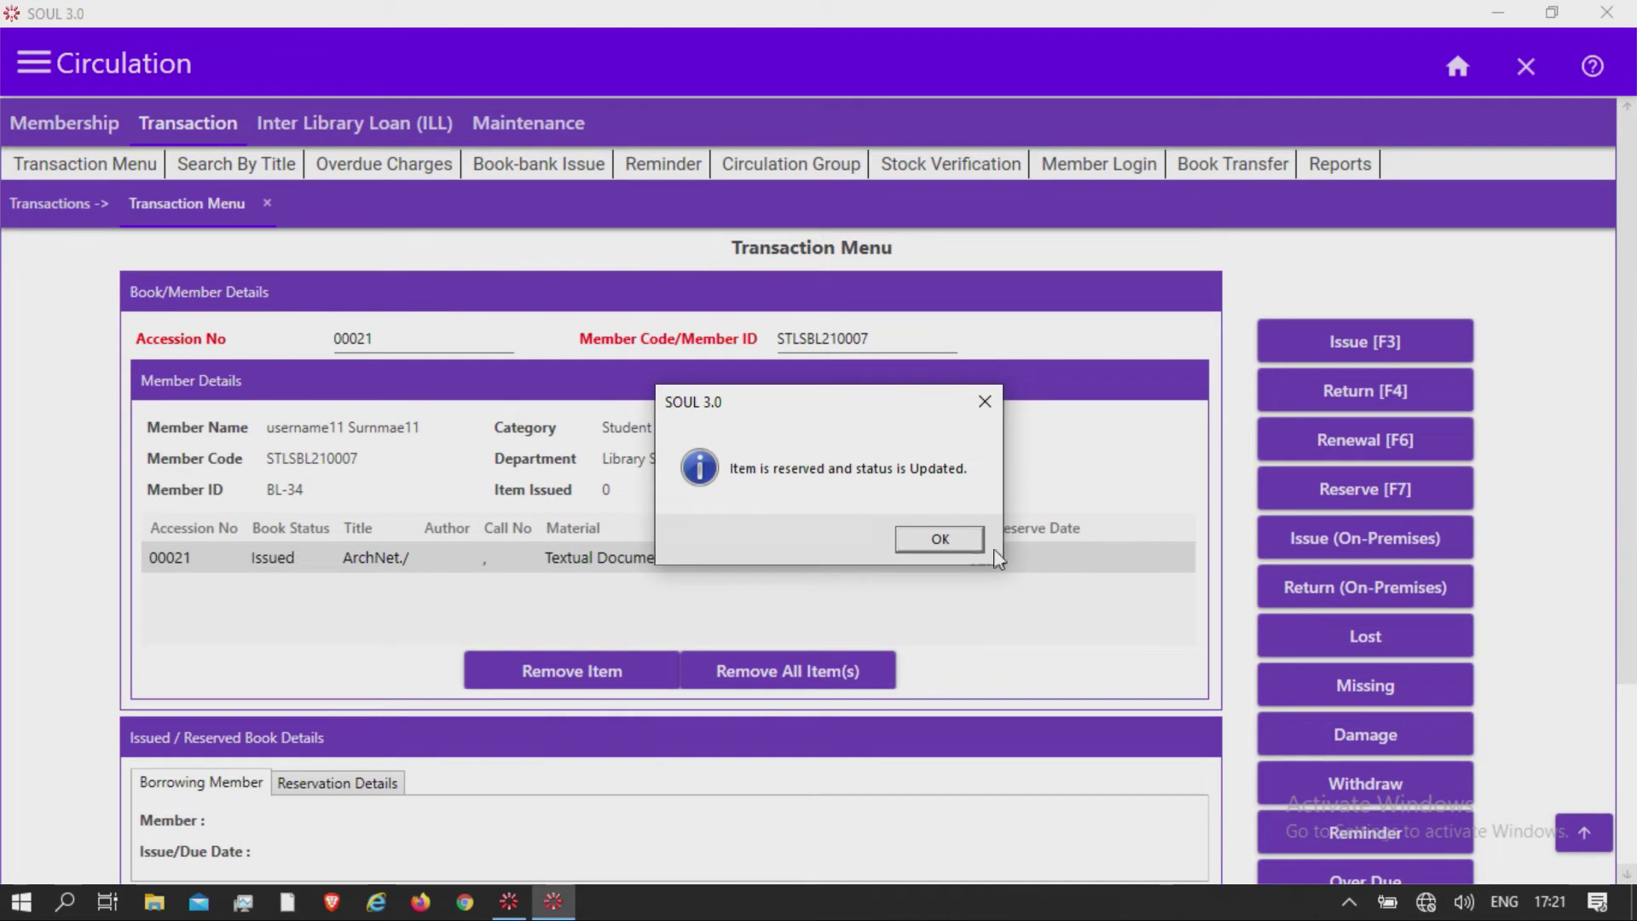
click(936, 543)
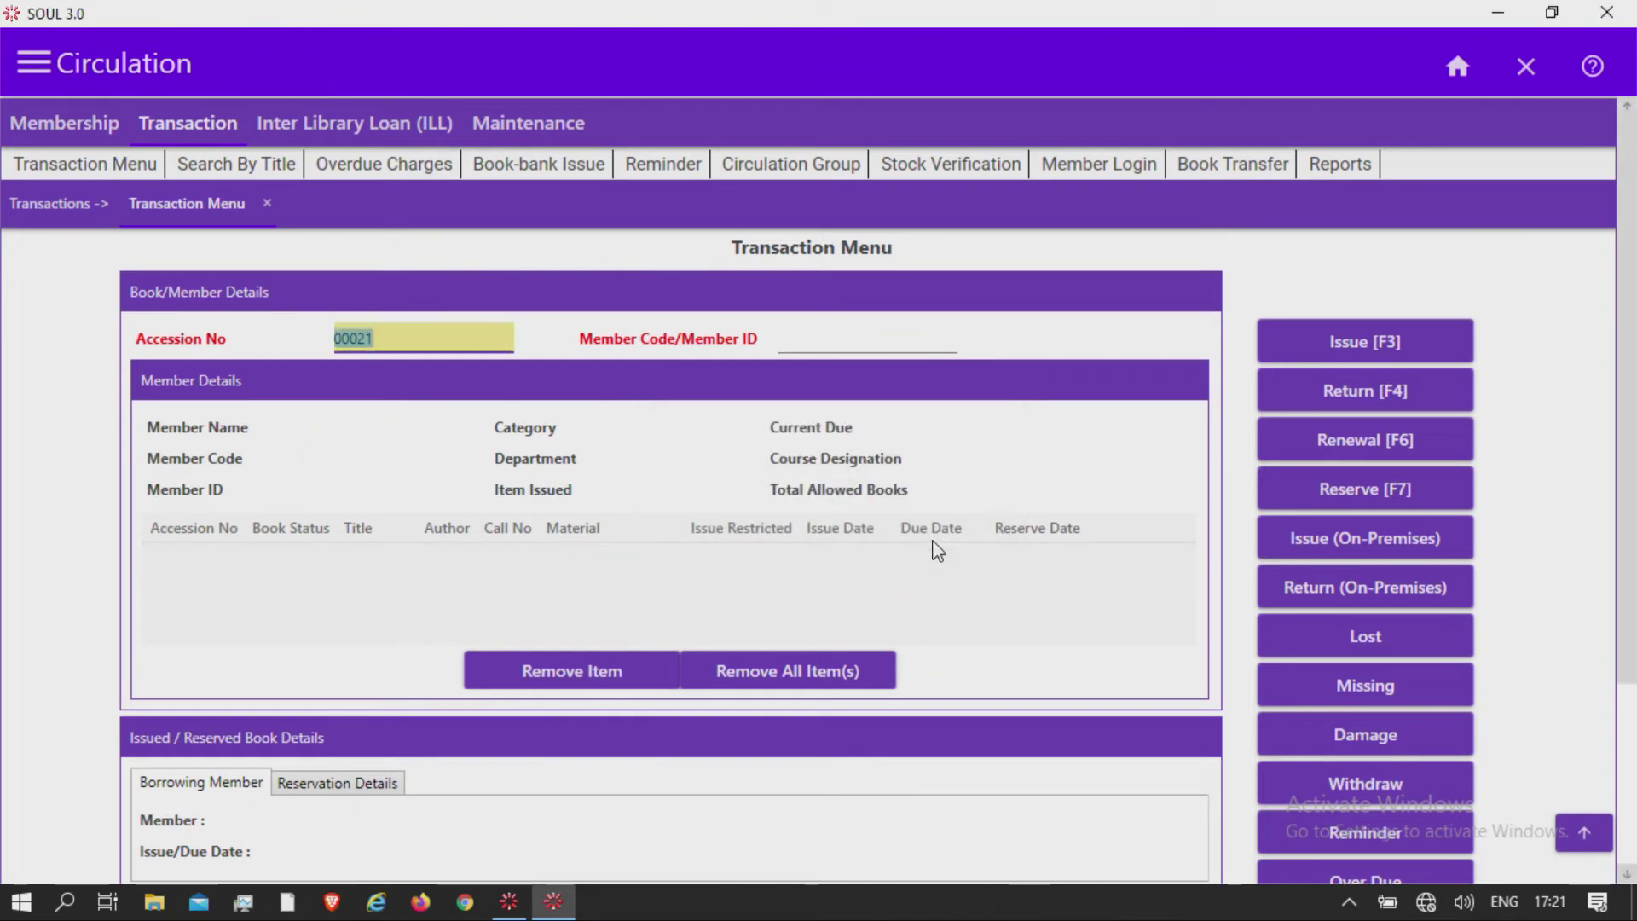
Step: Close the transaction form and reopen it with blank fields
click(453, 342)
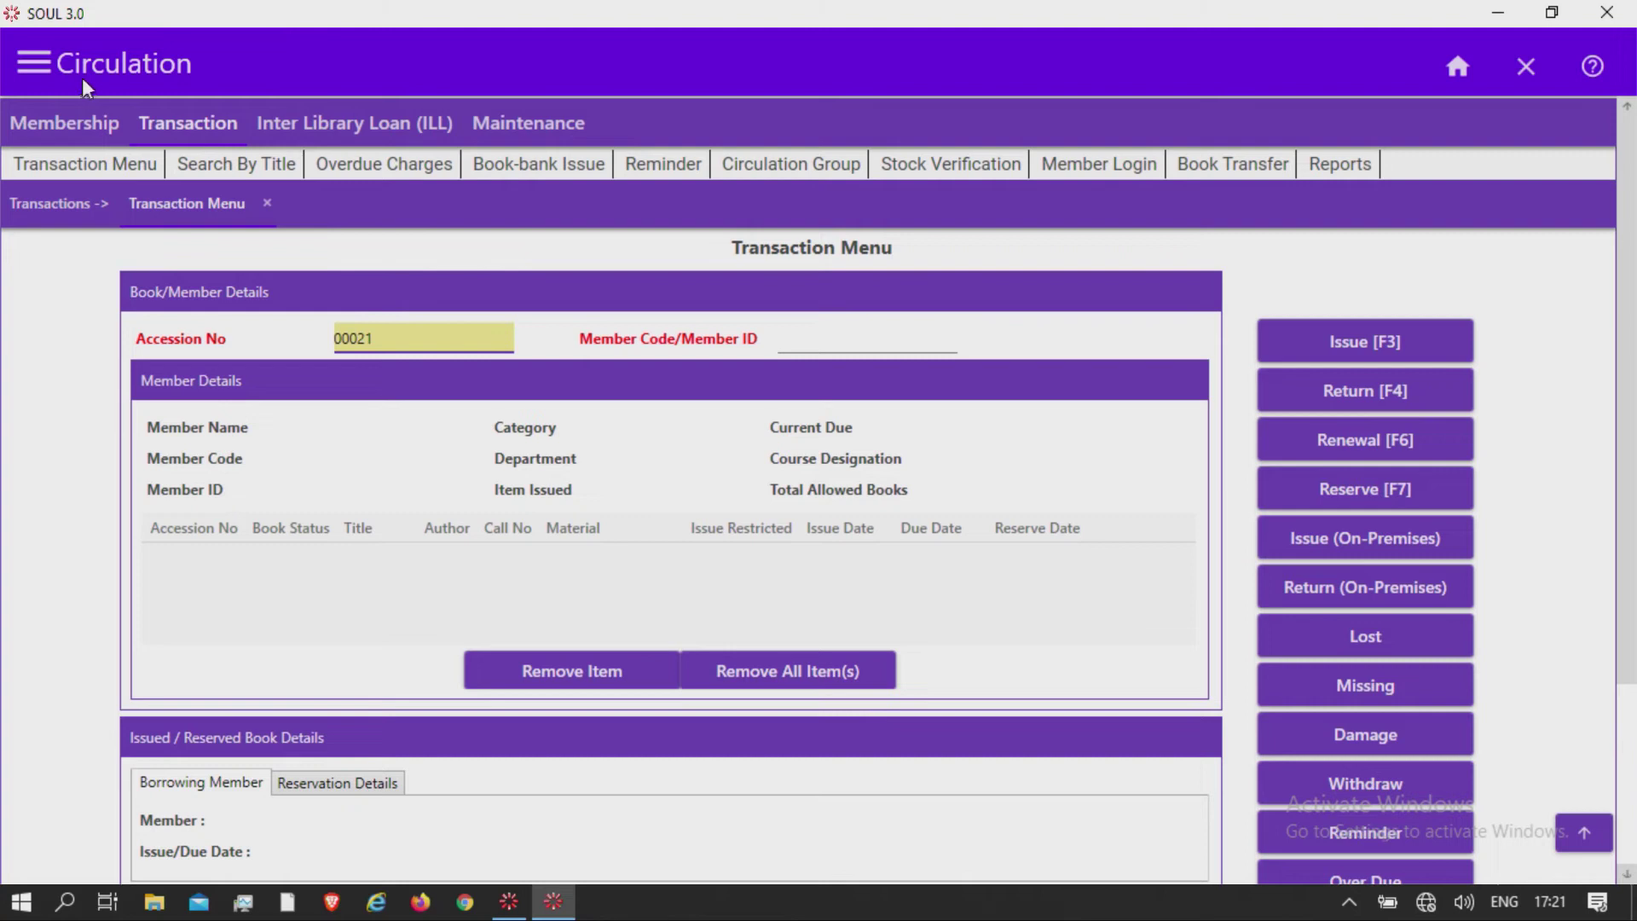
click(267, 205)
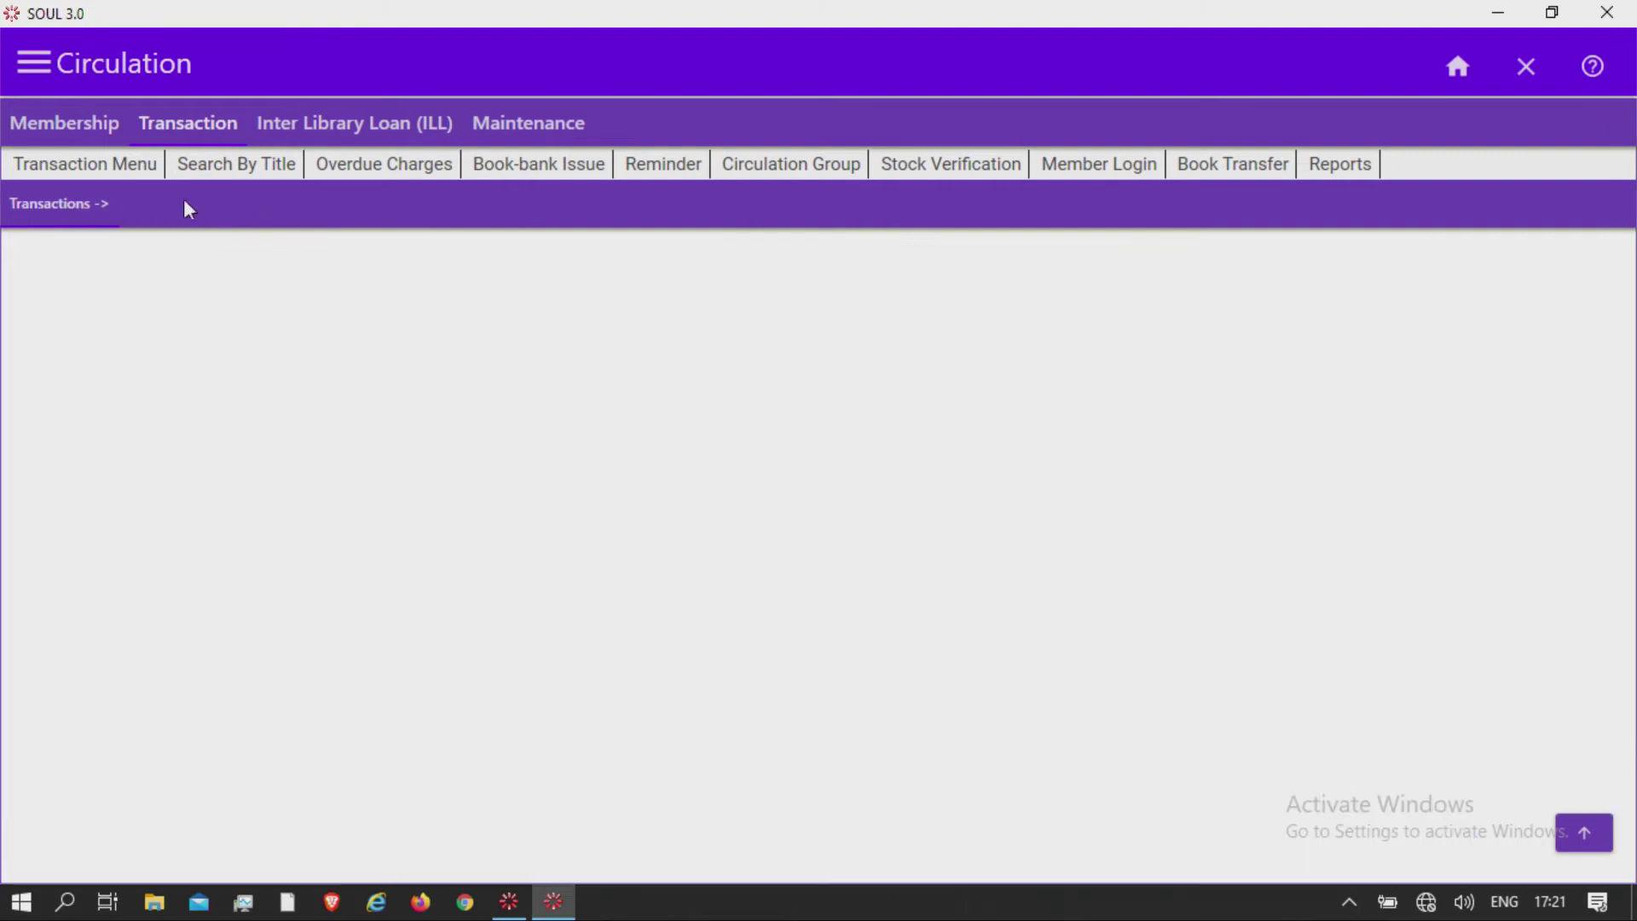
click(157, 165)
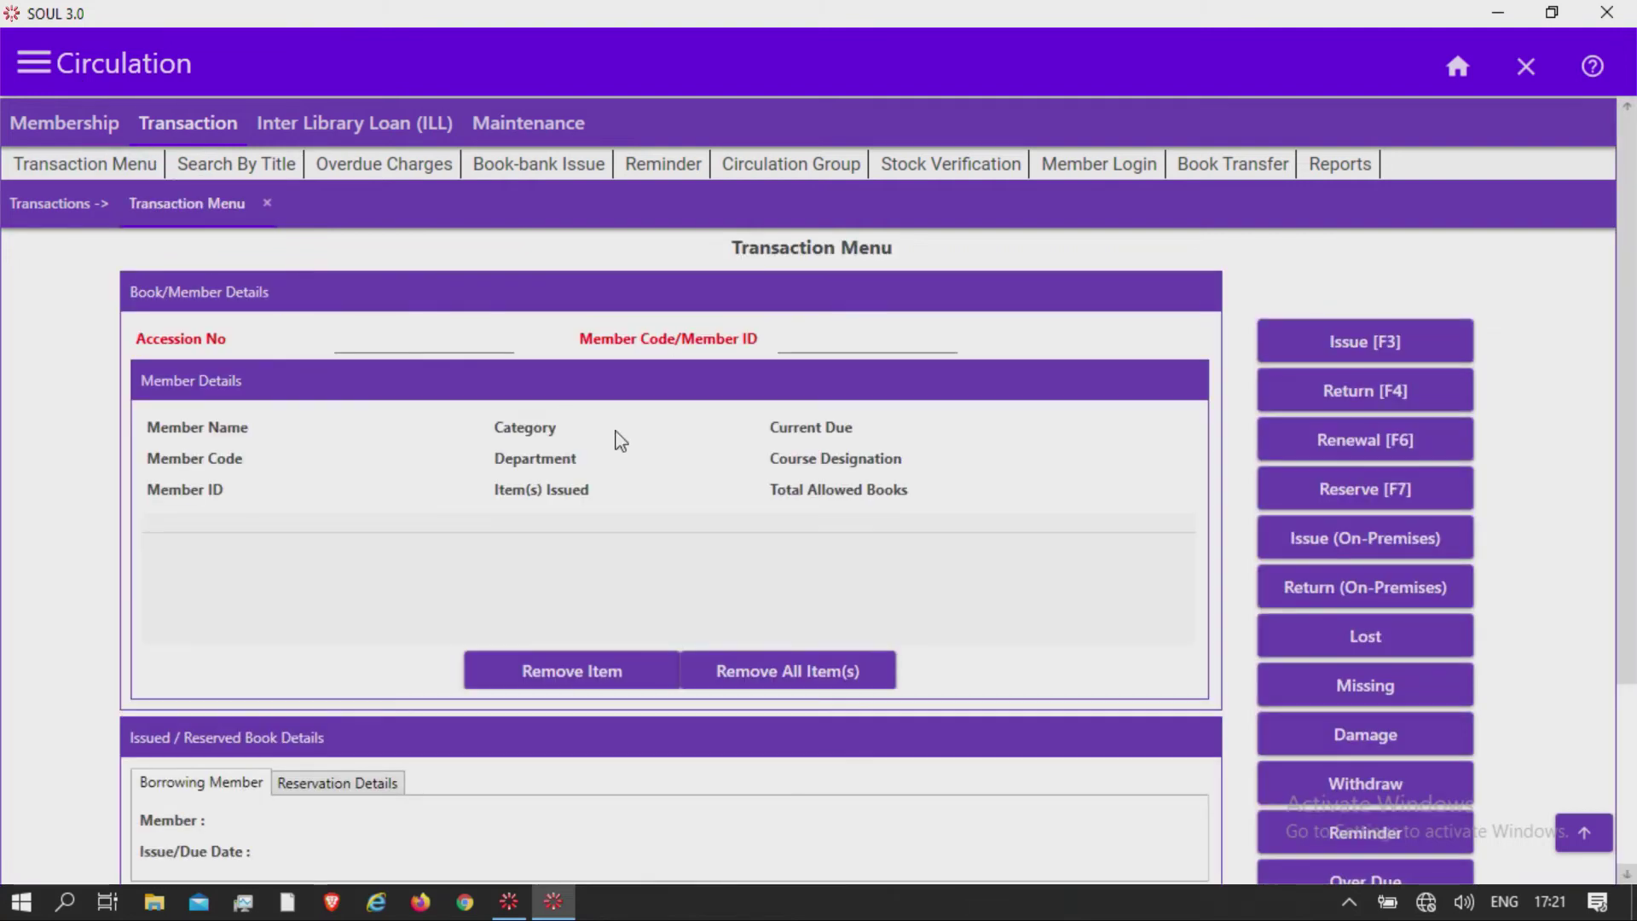
Step: Enter accession number 00016 in the blank form to list that book
scroll(1628, 573, down, 1)
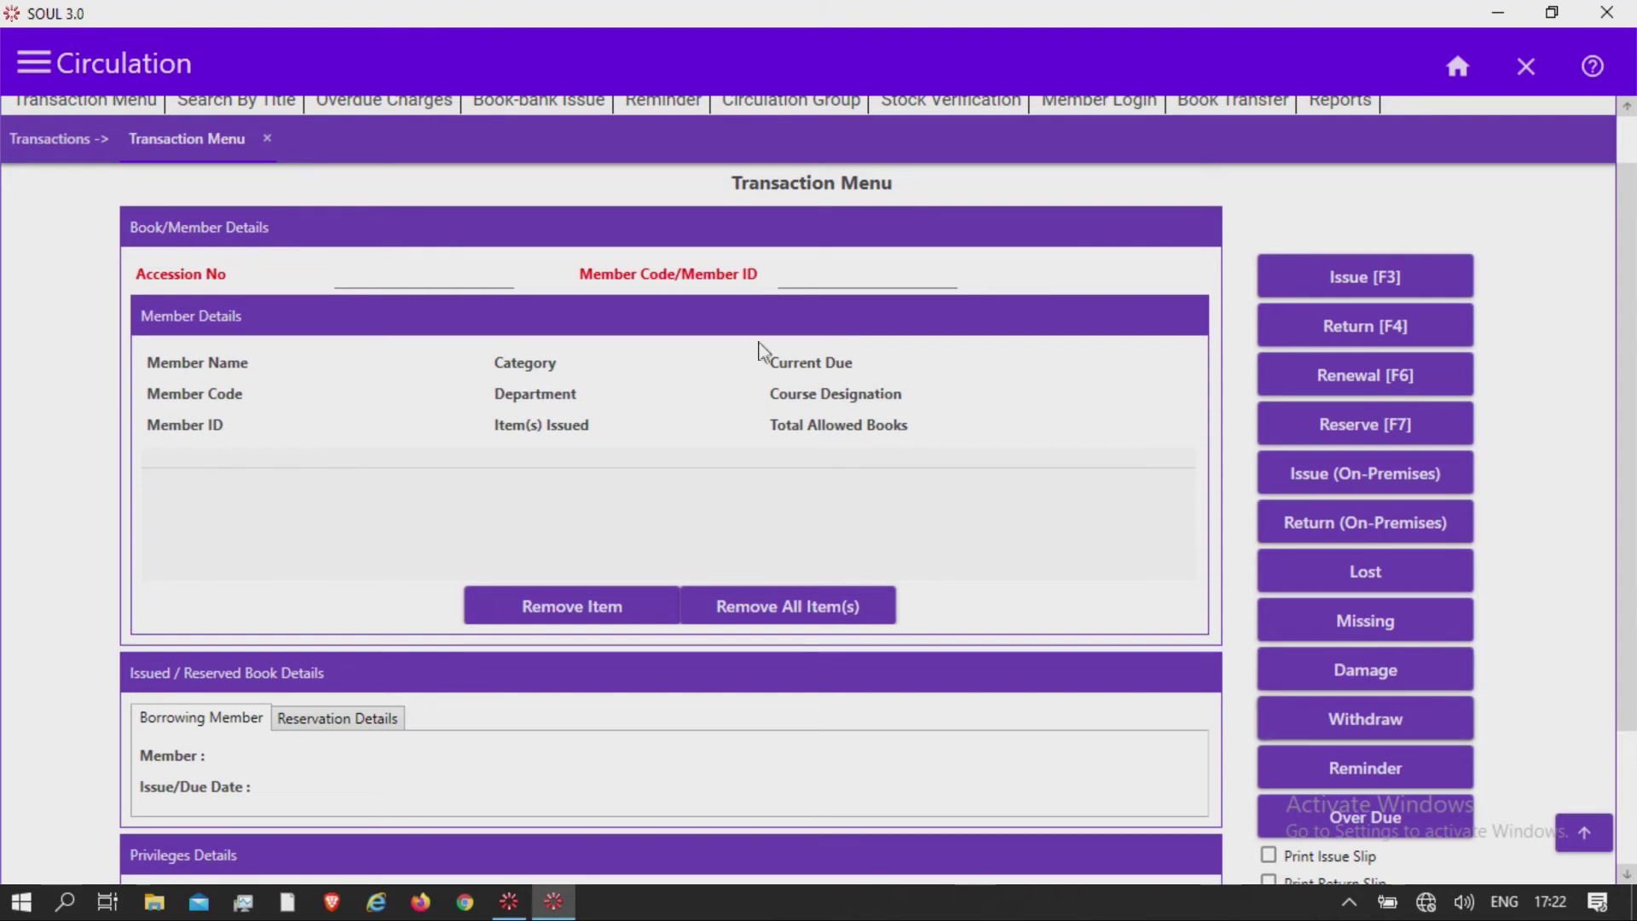
click(469, 270)
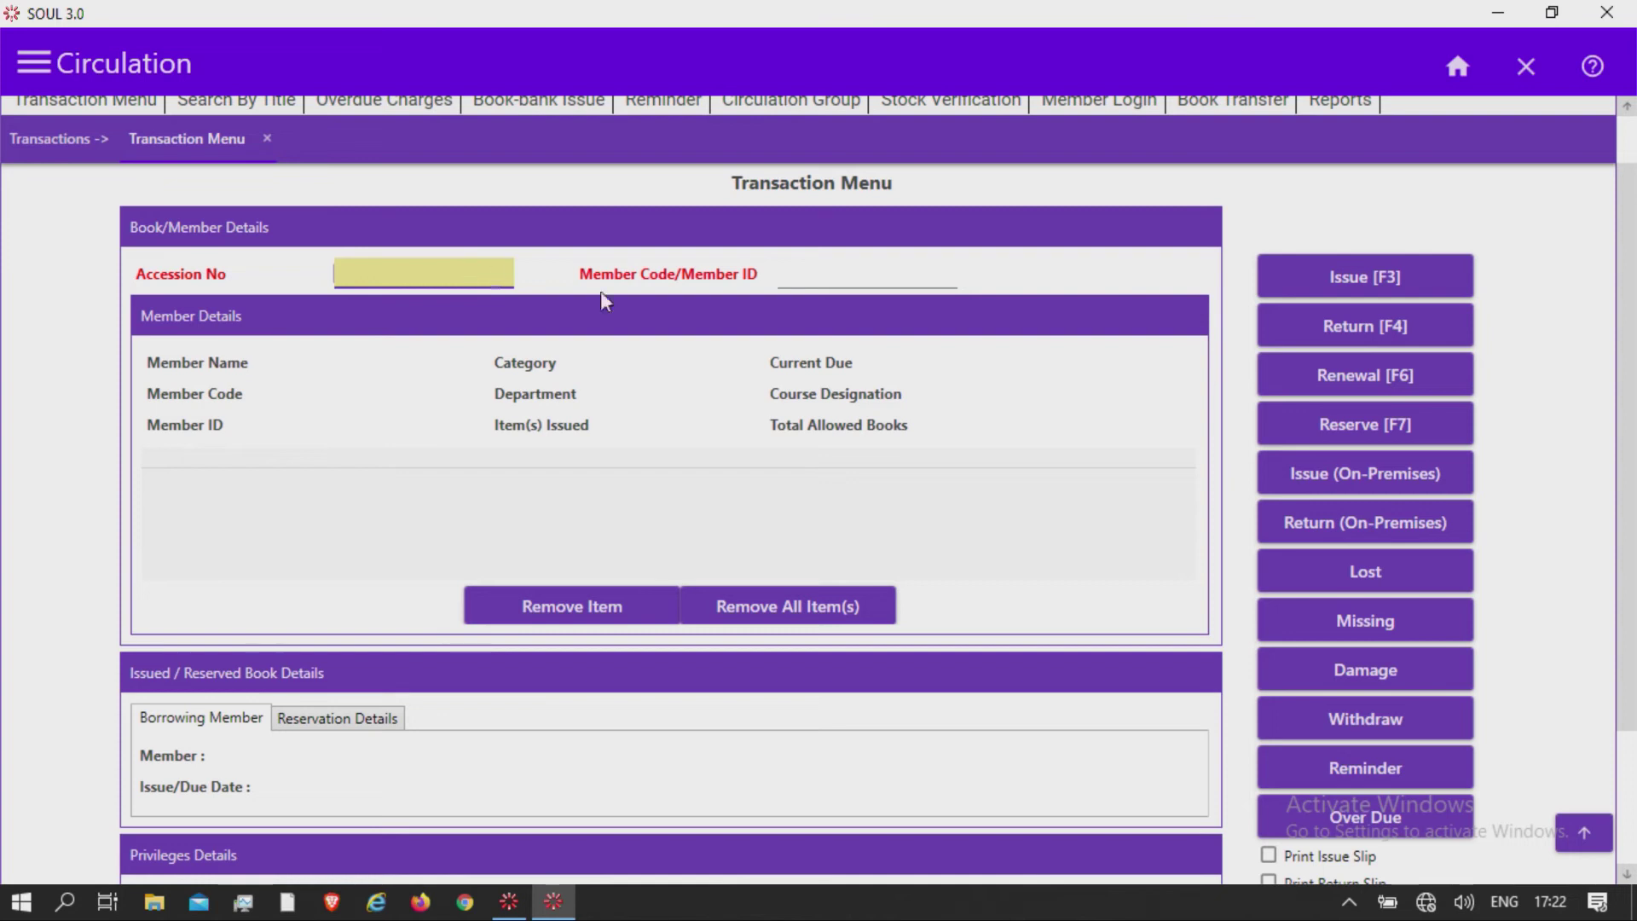
scroll(1631, 187, up, 2)
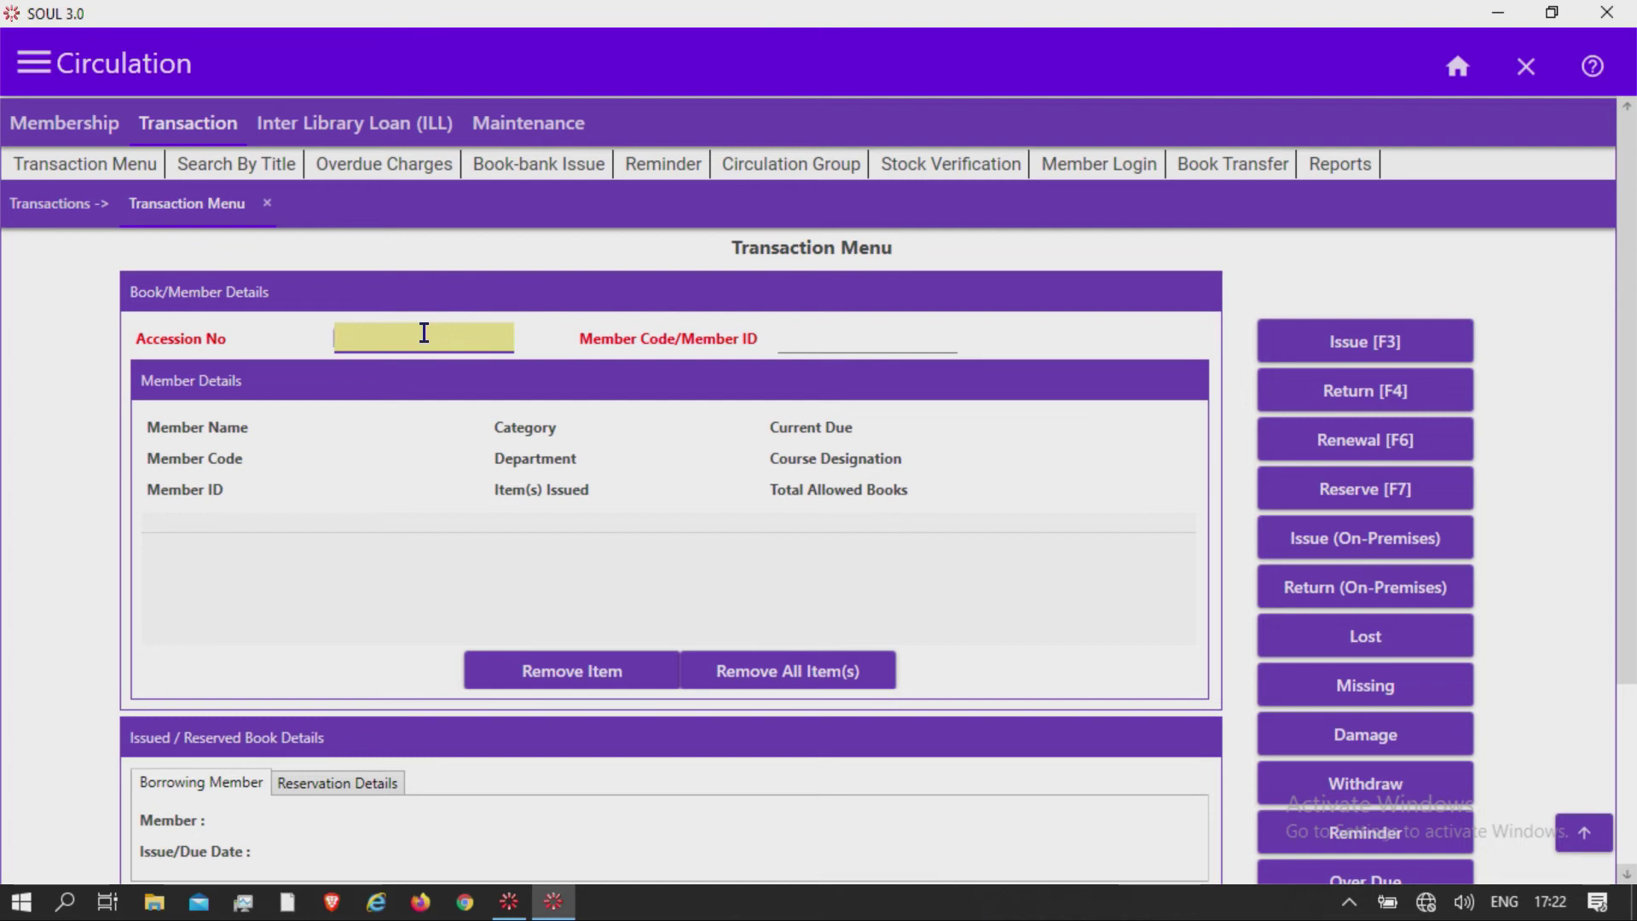
text(00016)
key(Return)
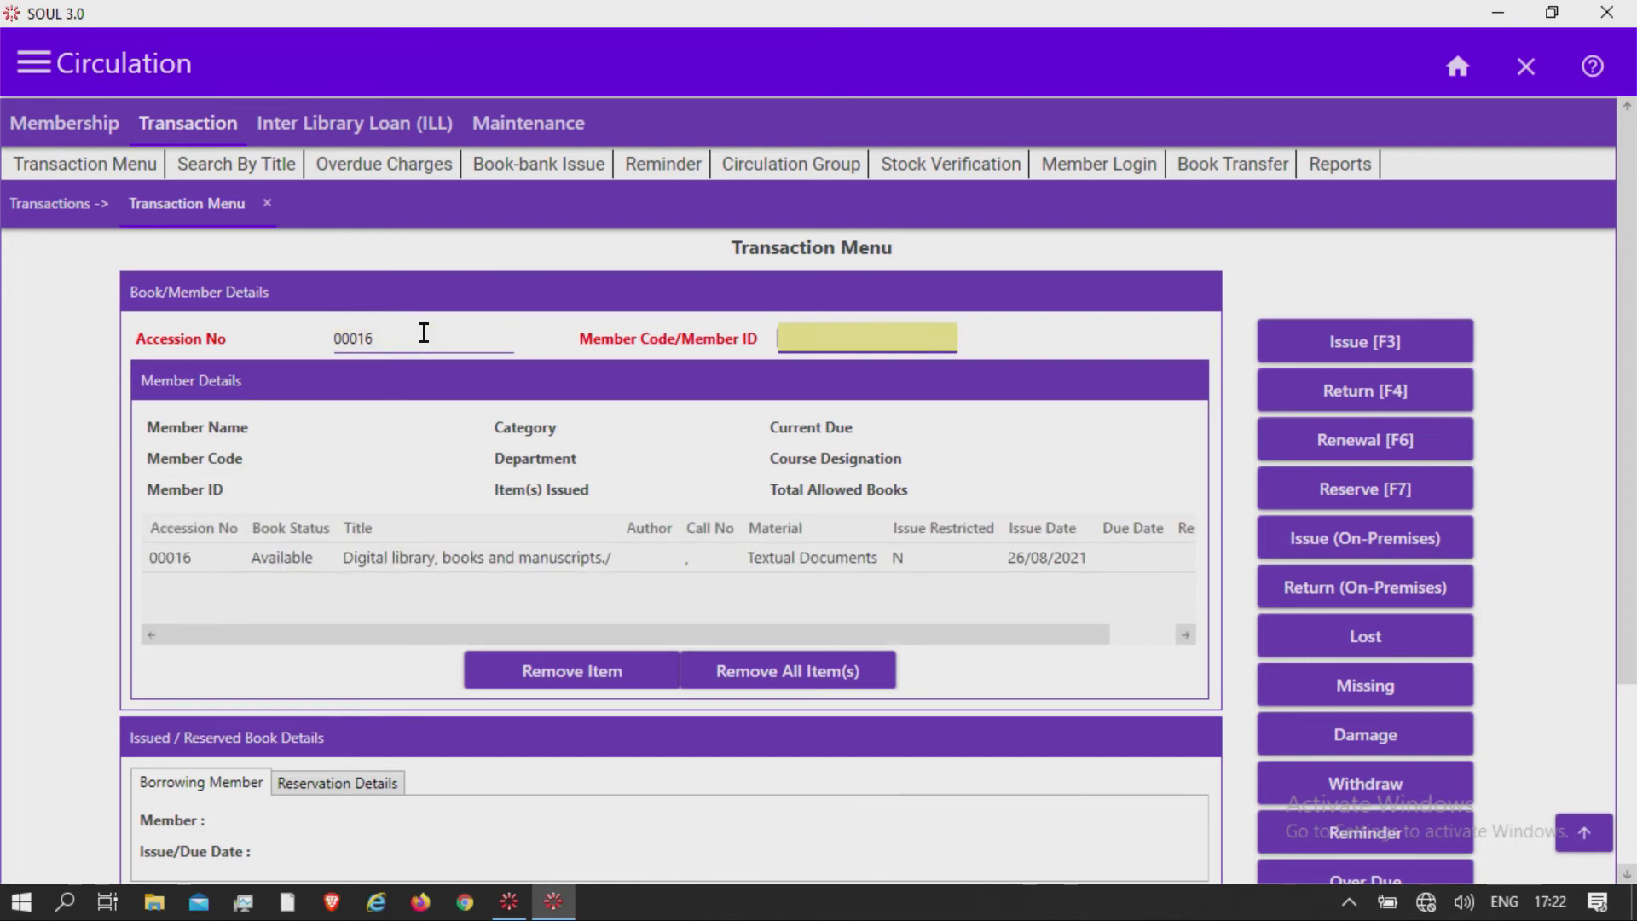
Step: Load the borrowing member by member ID and start an on-premises issue for book 00016
text(BL-33)
key(Return)
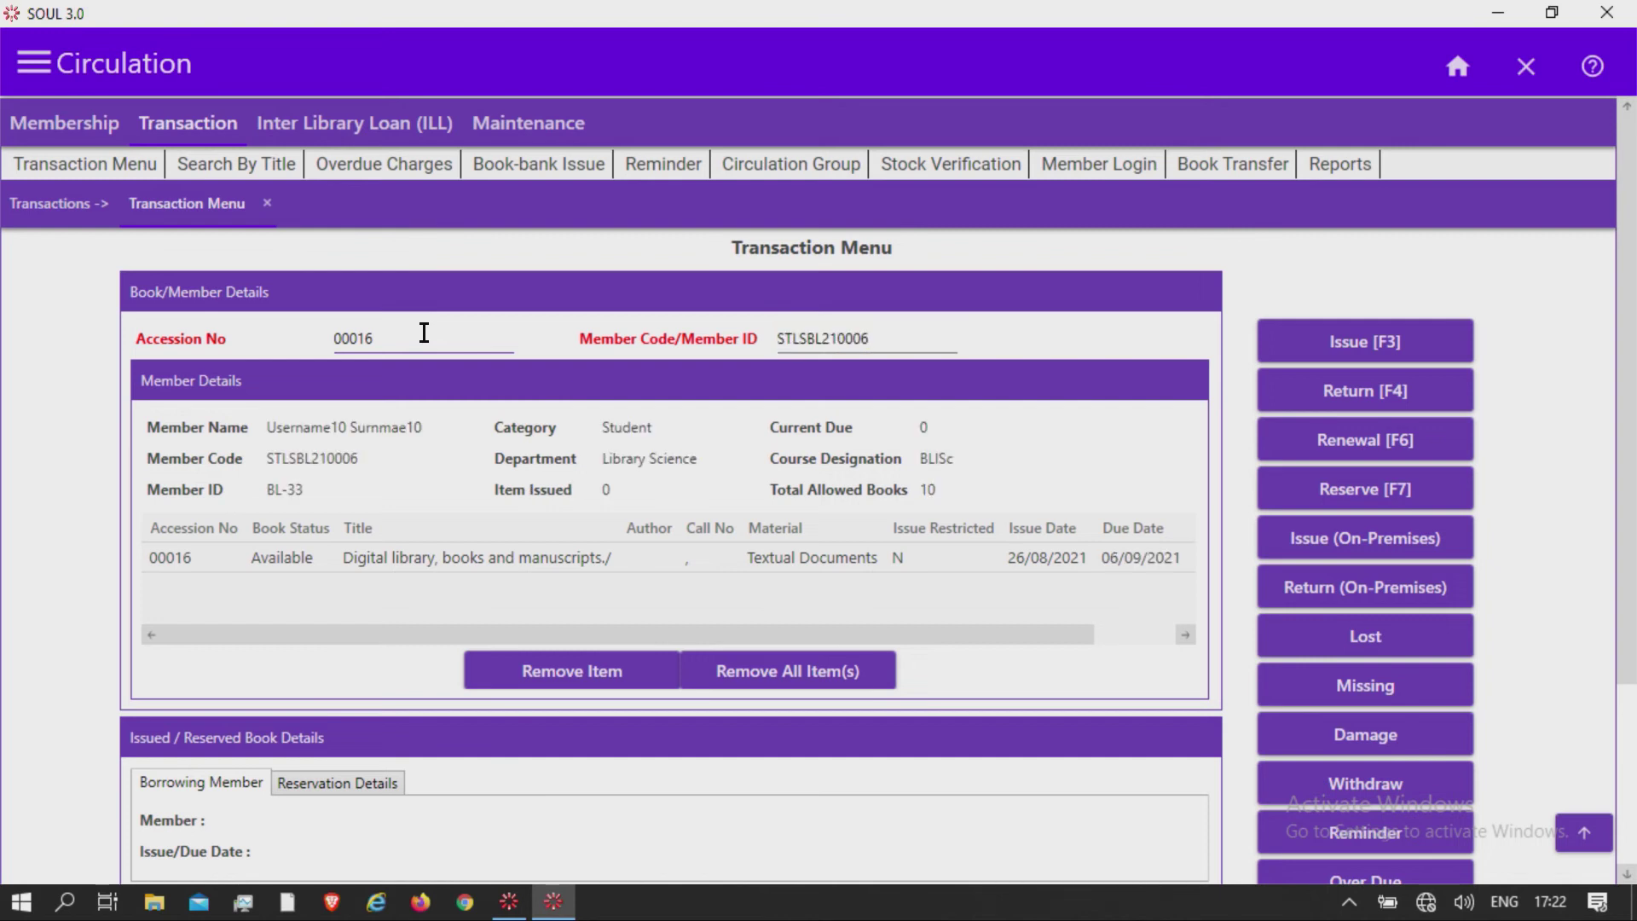
click(271, 557)
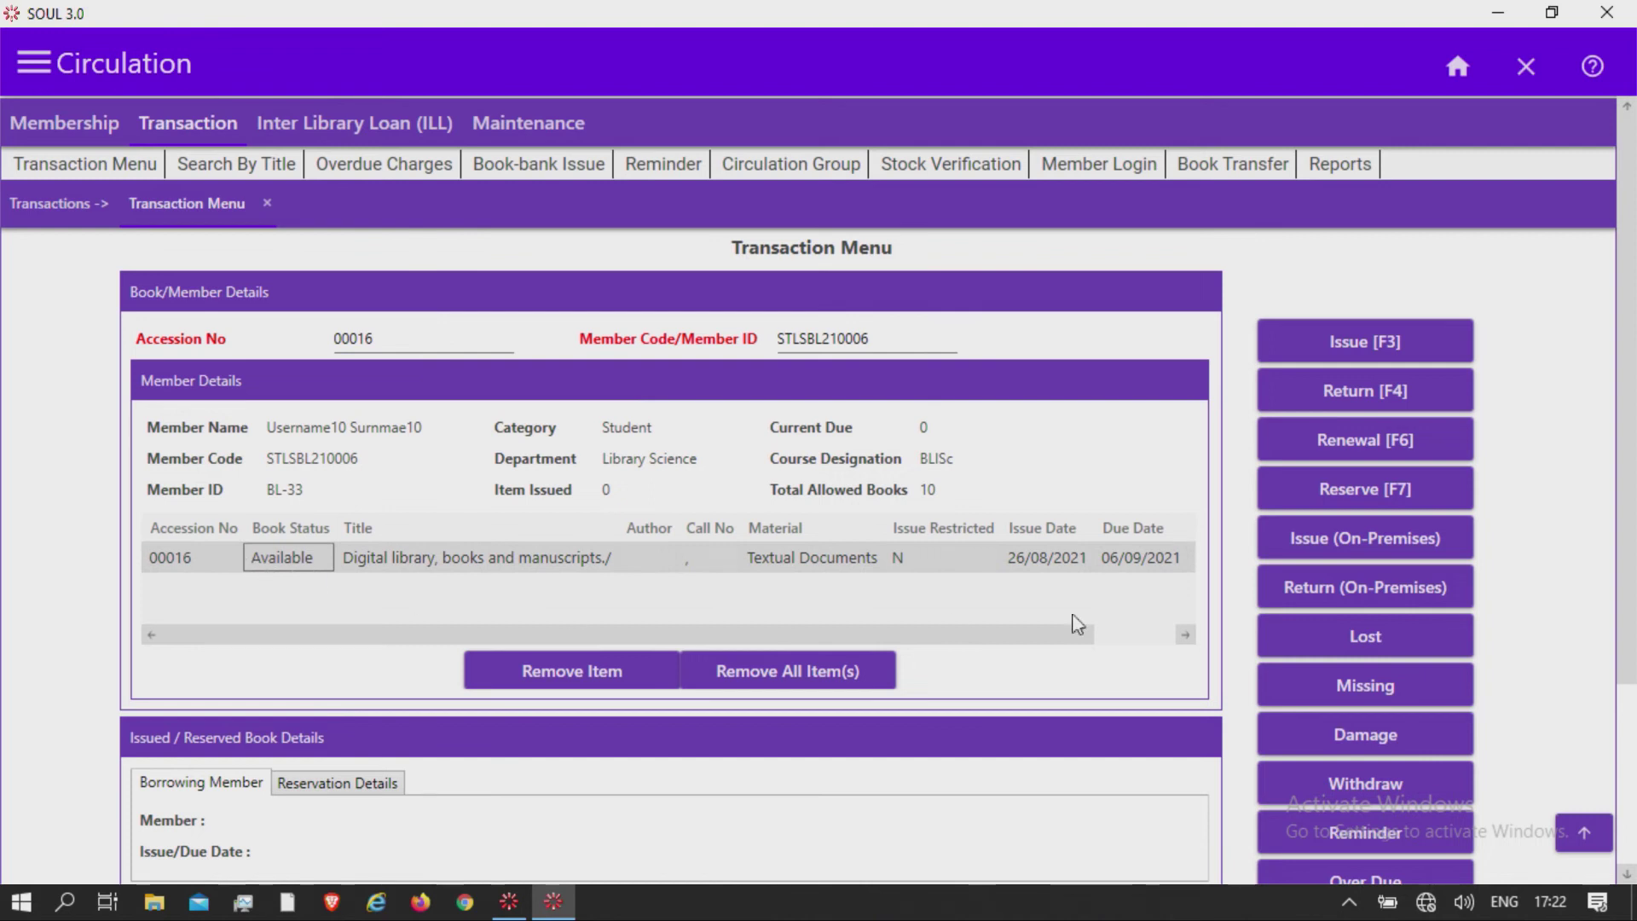
click(1317, 545)
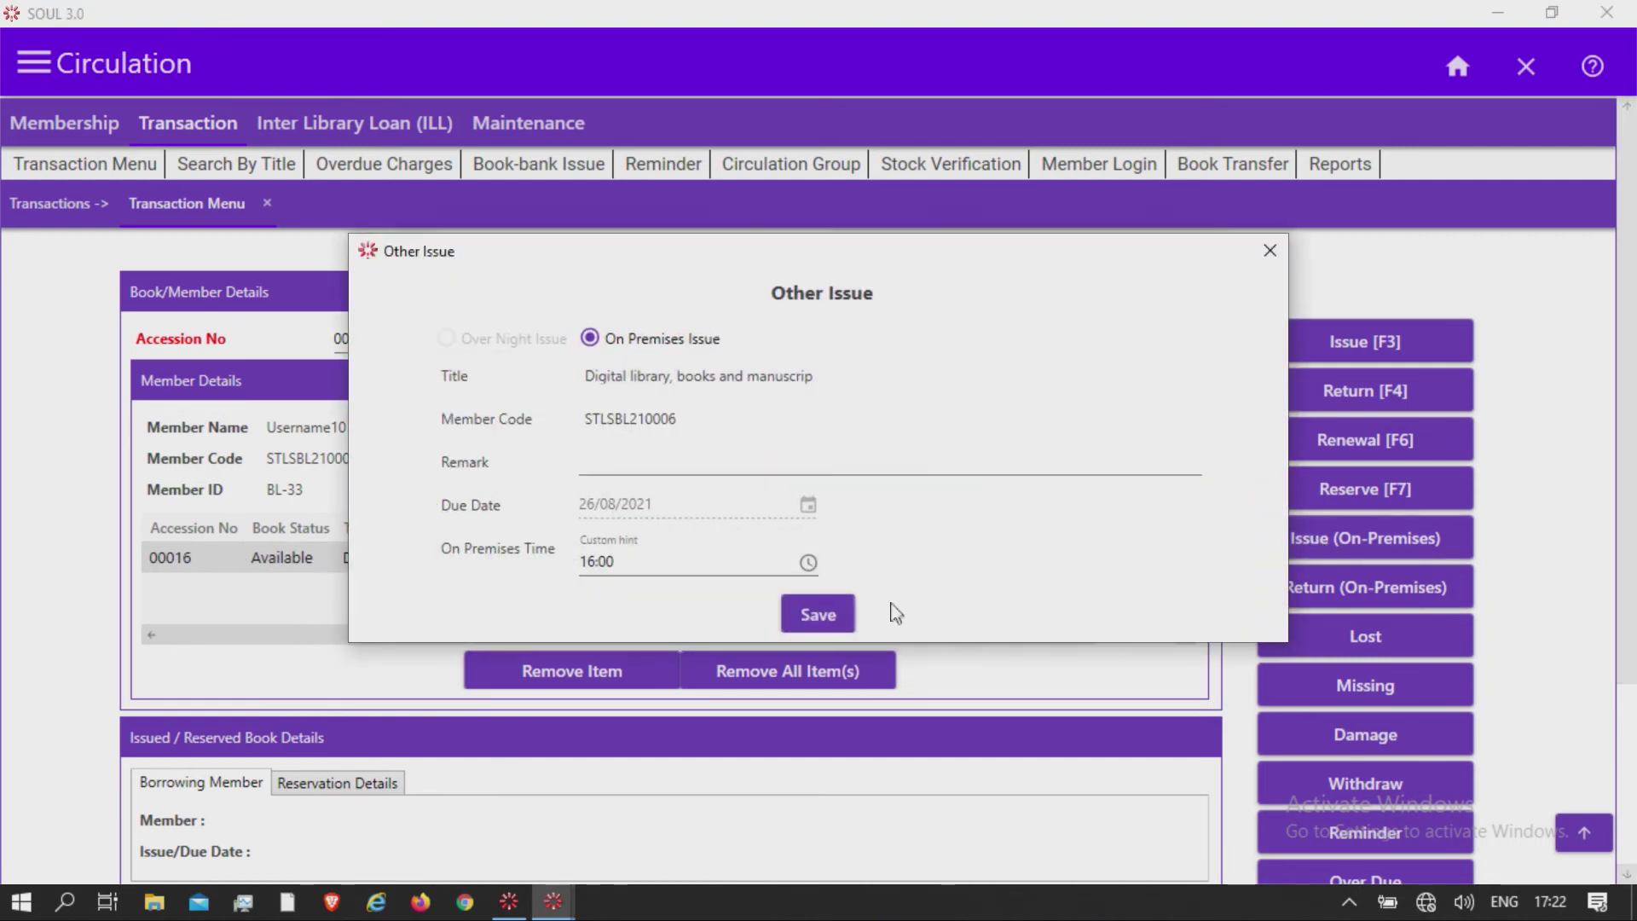
Step: Set the on-premises time of the issue to 17:00
click(600, 563)
click(808, 565)
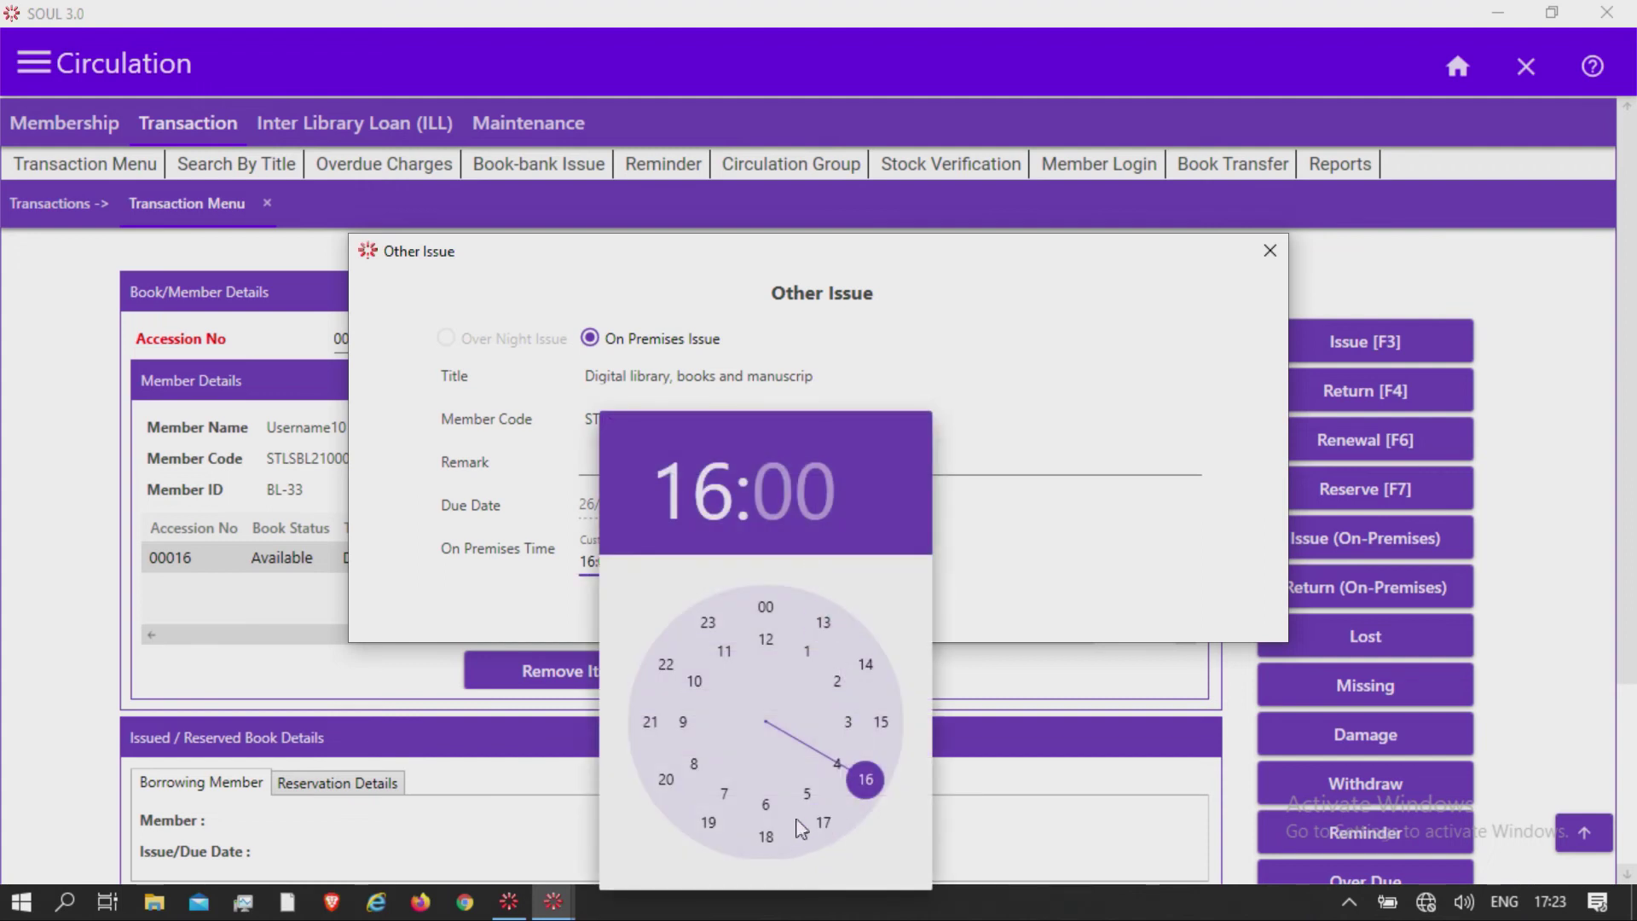
click(823, 822)
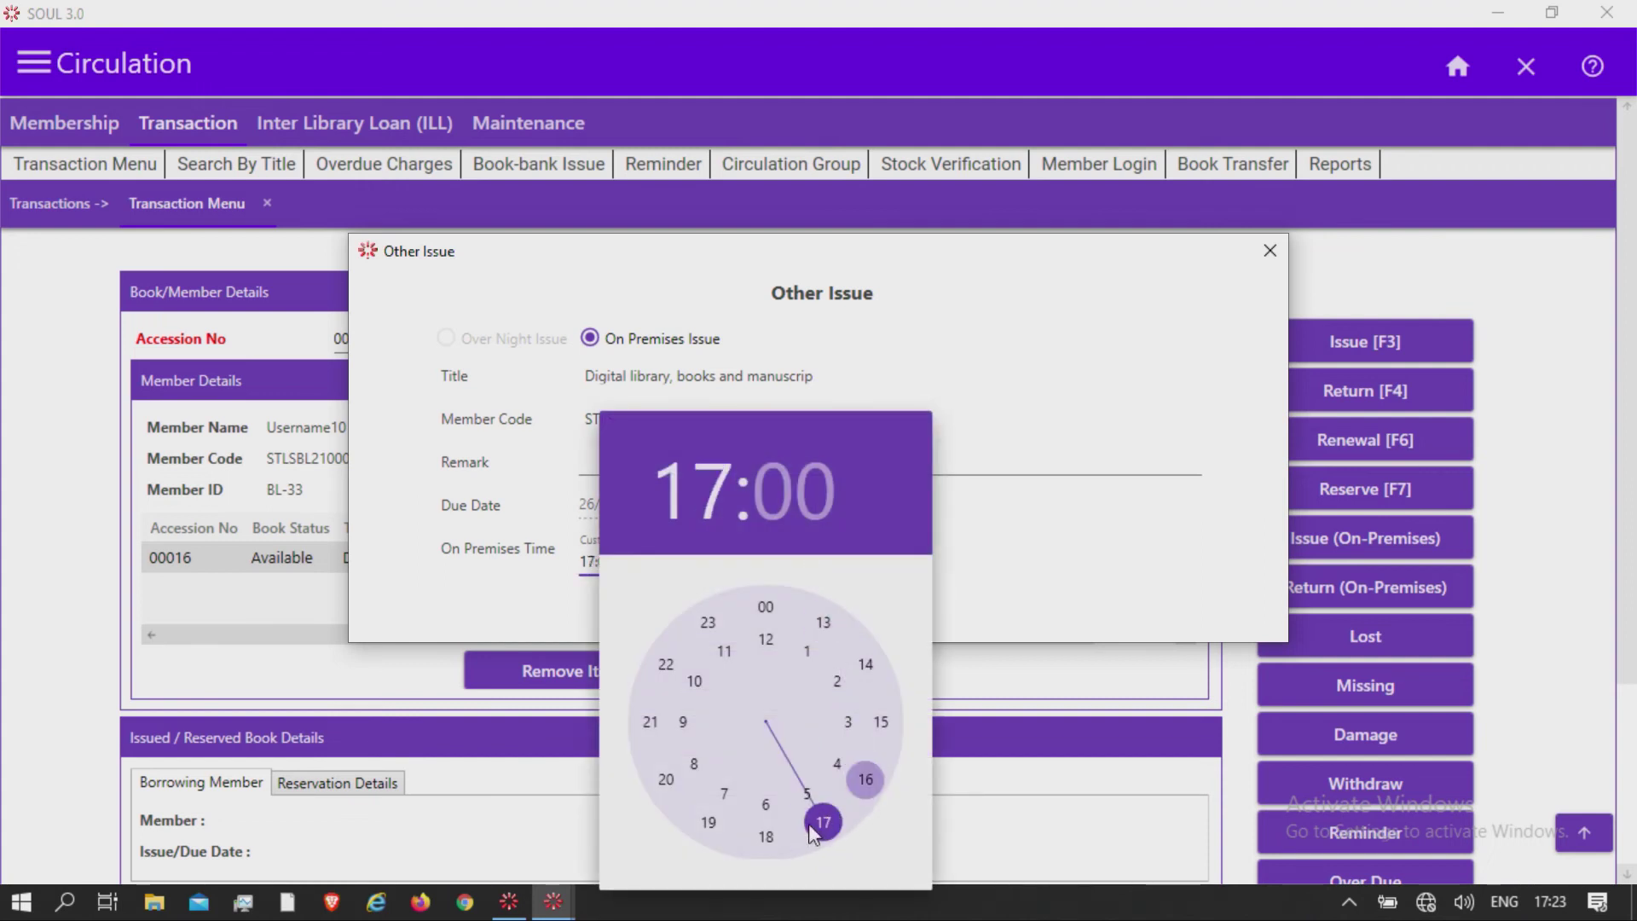
click(795, 834)
click(799, 840)
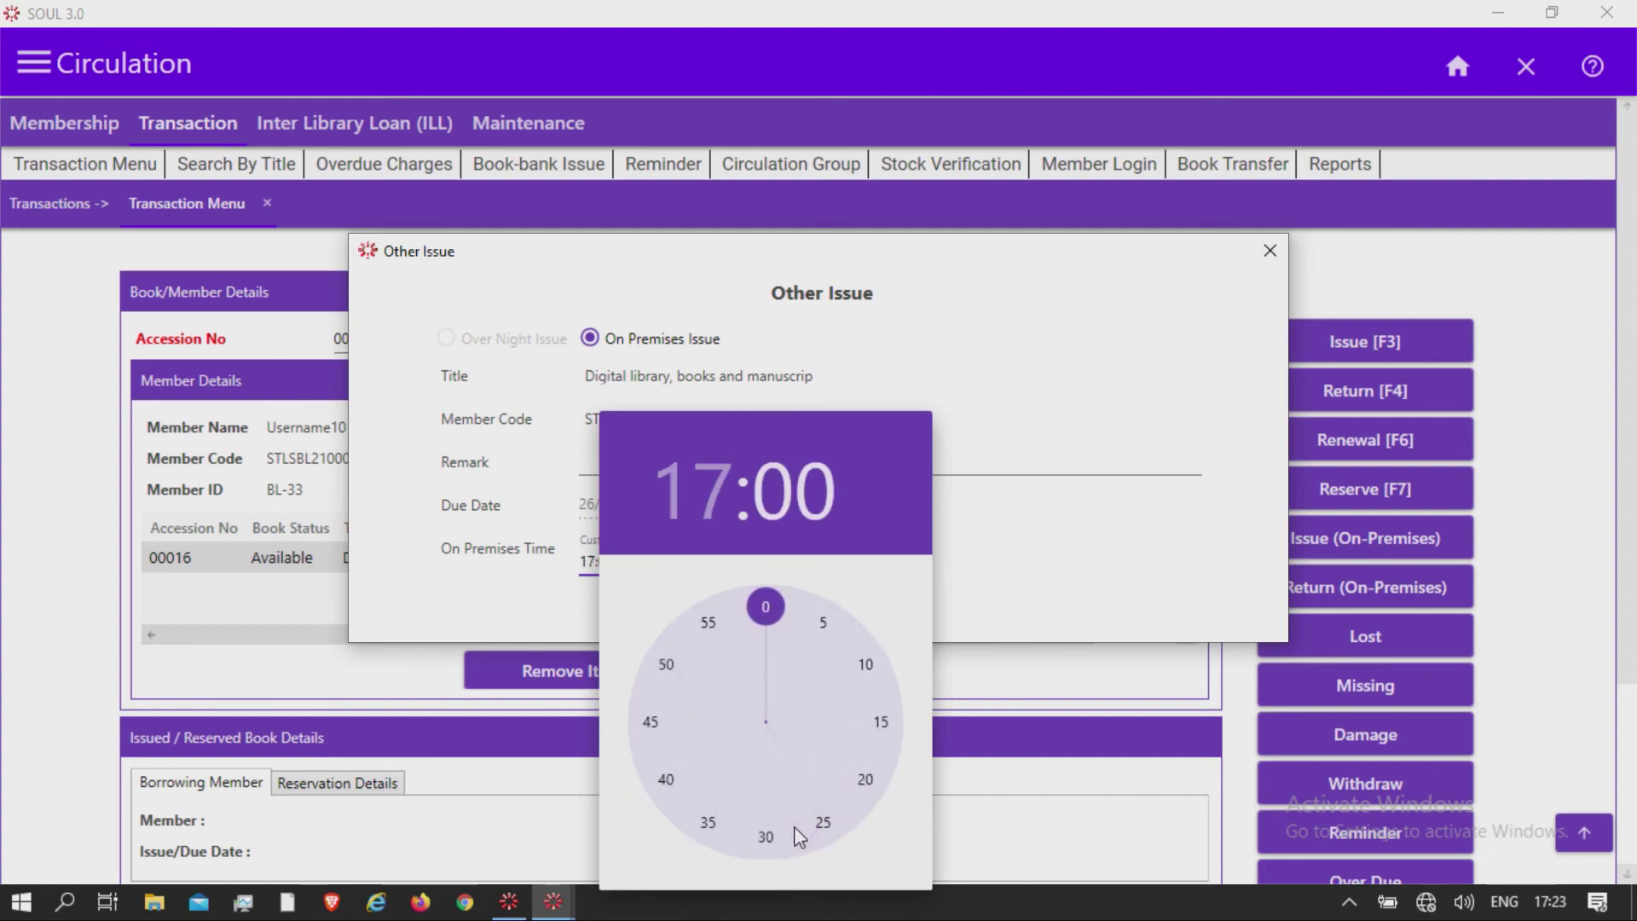
click(979, 585)
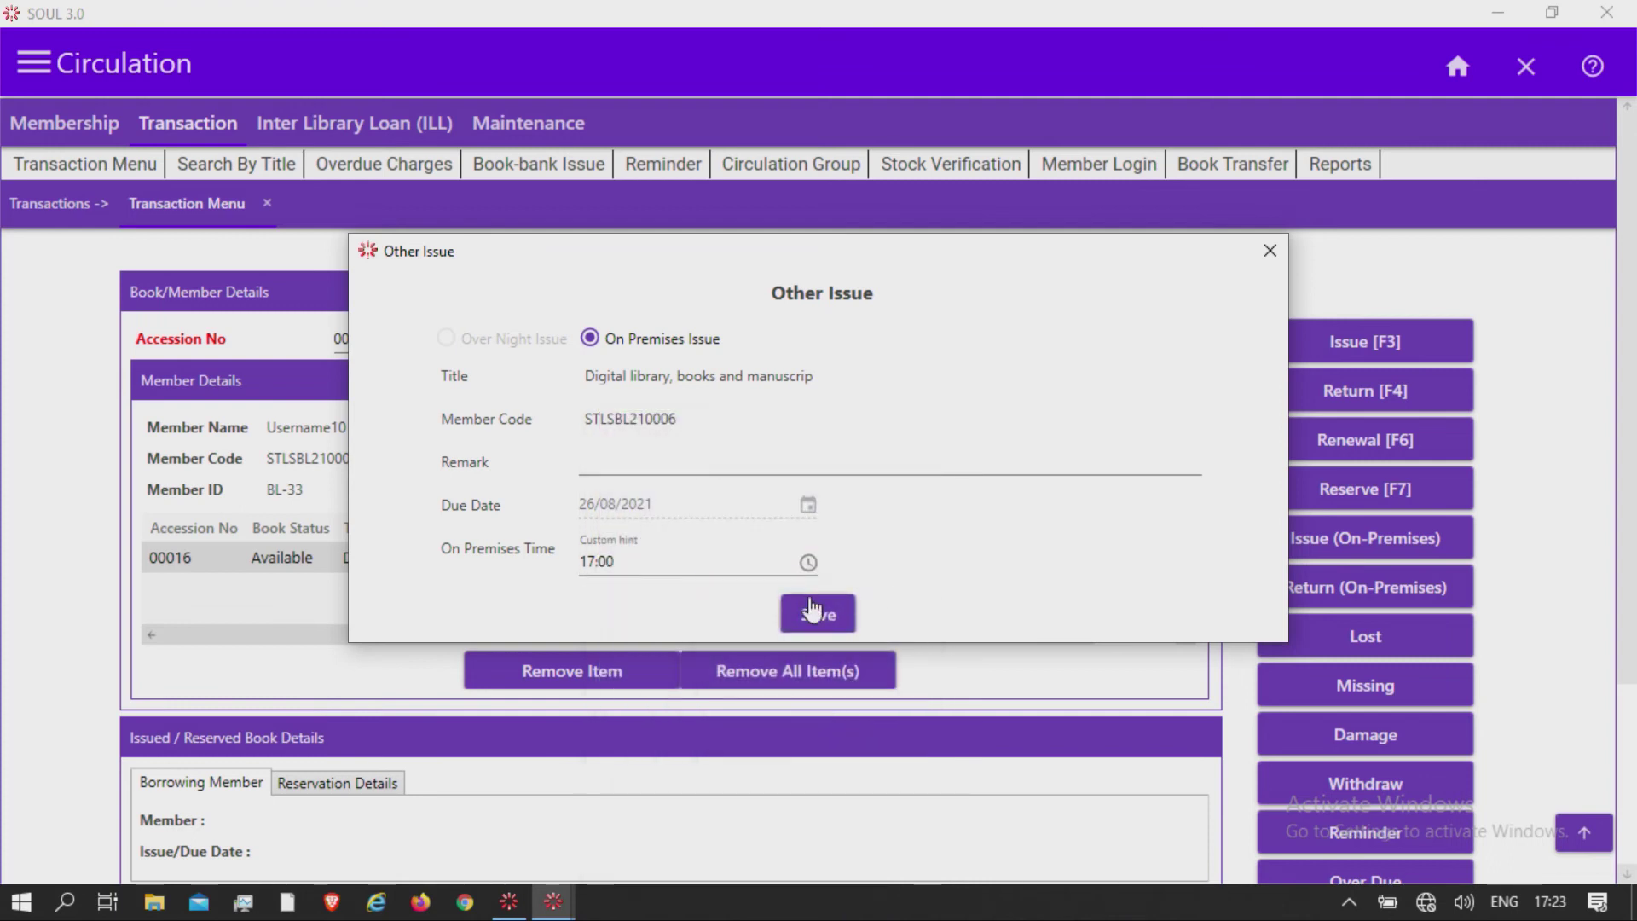
Step: Change the on-premises time to 18:00, then save the on-premises issue and close its dialog
click(808, 562)
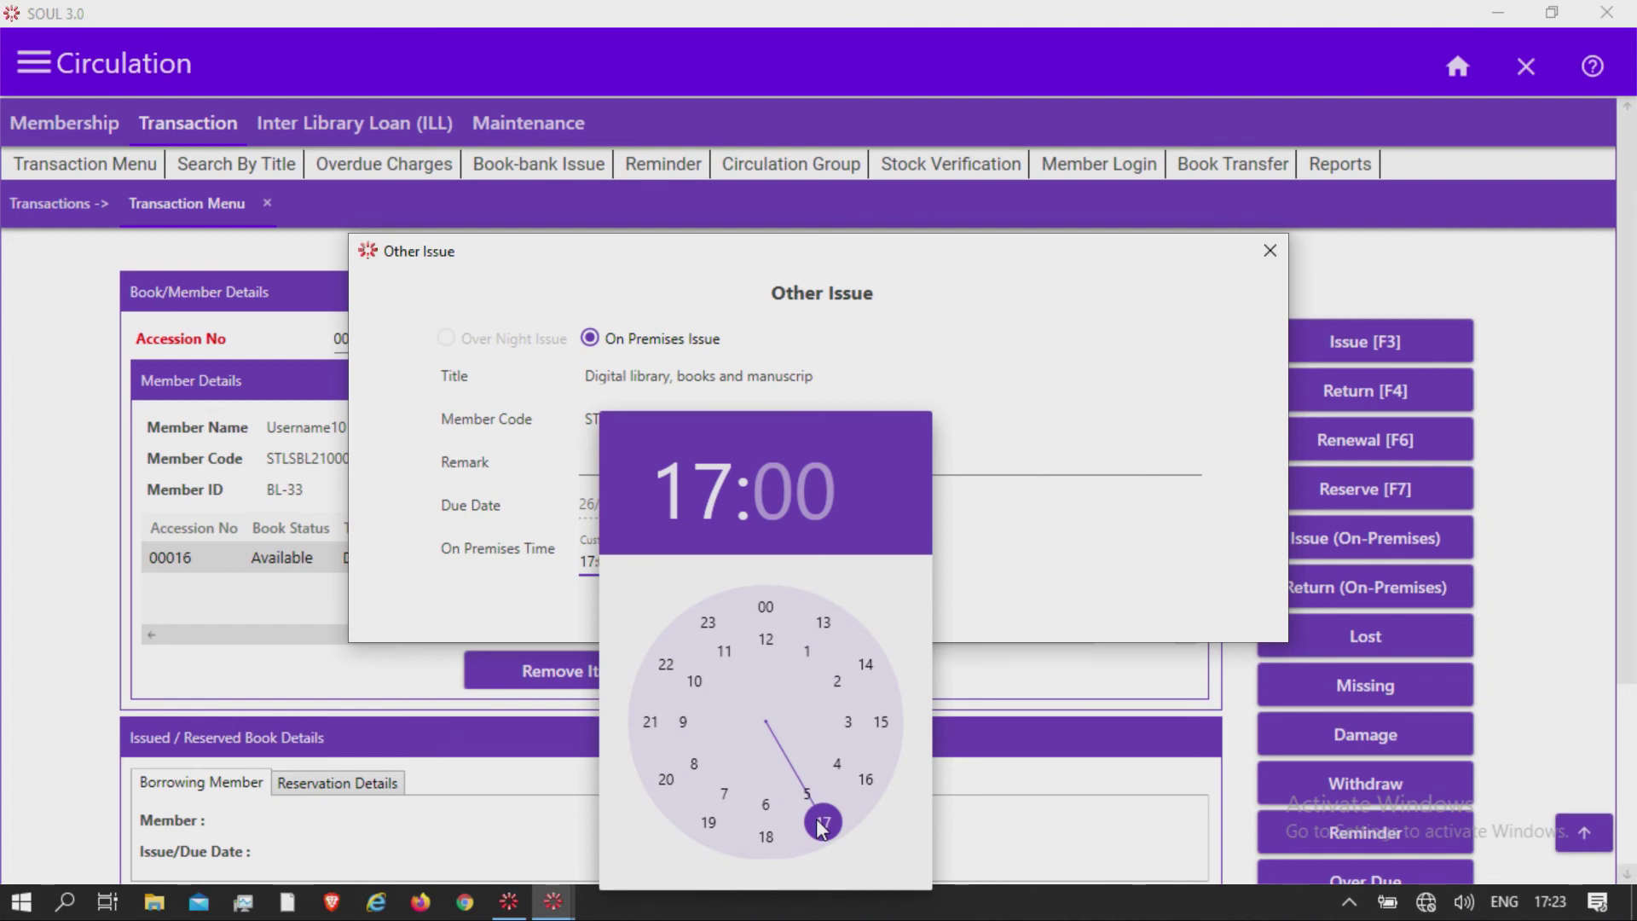
click(786, 832)
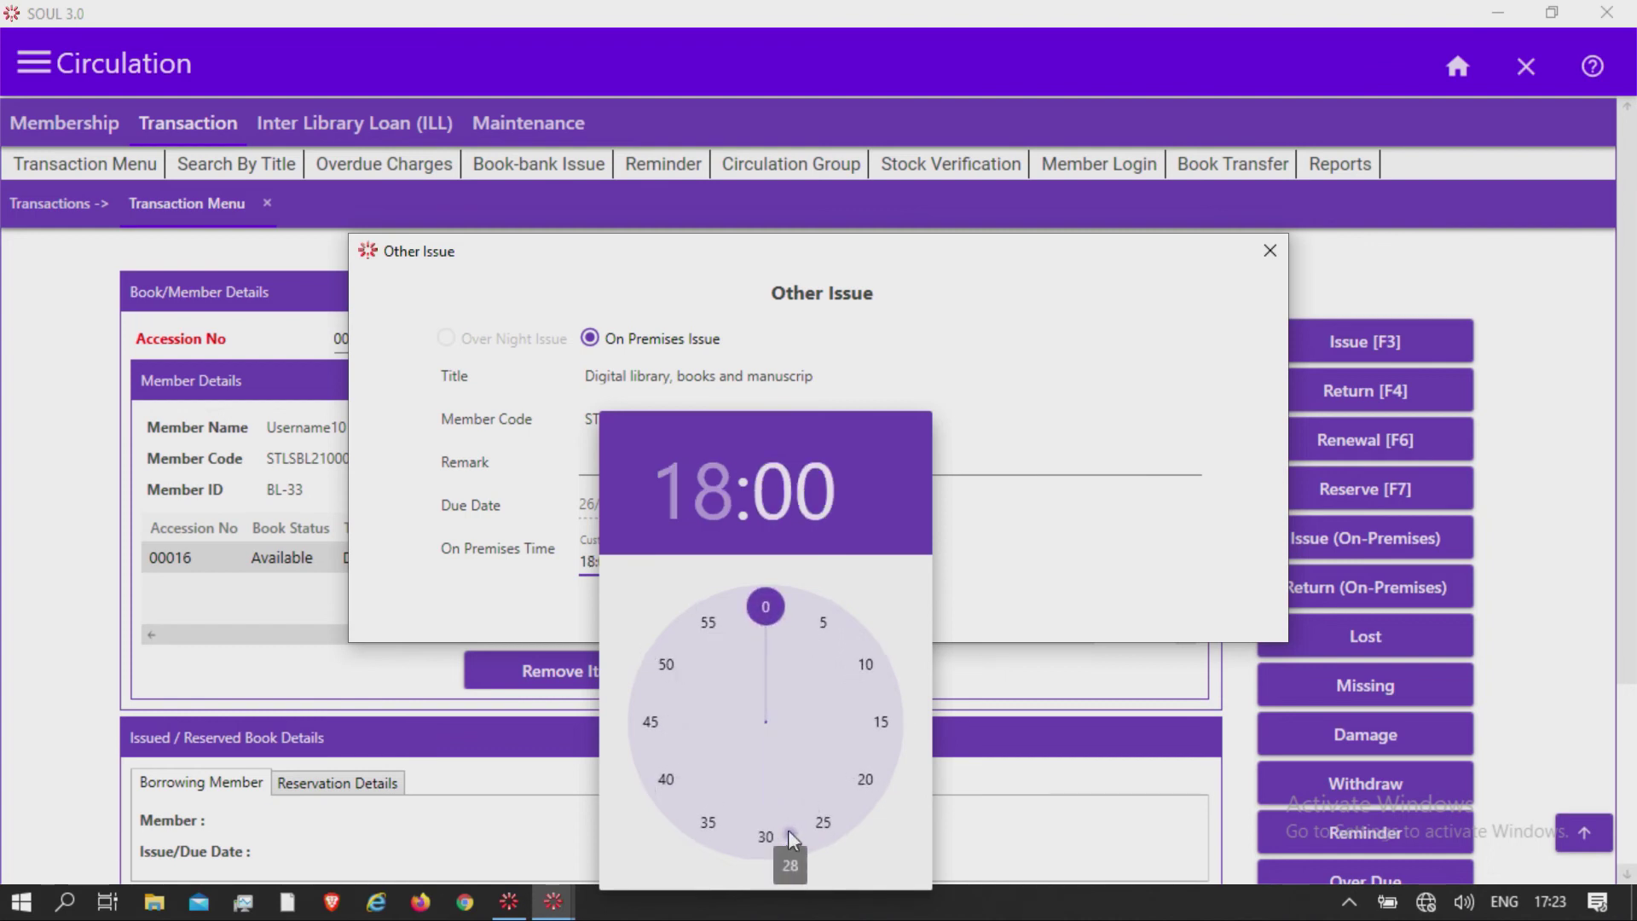
click(969, 569)
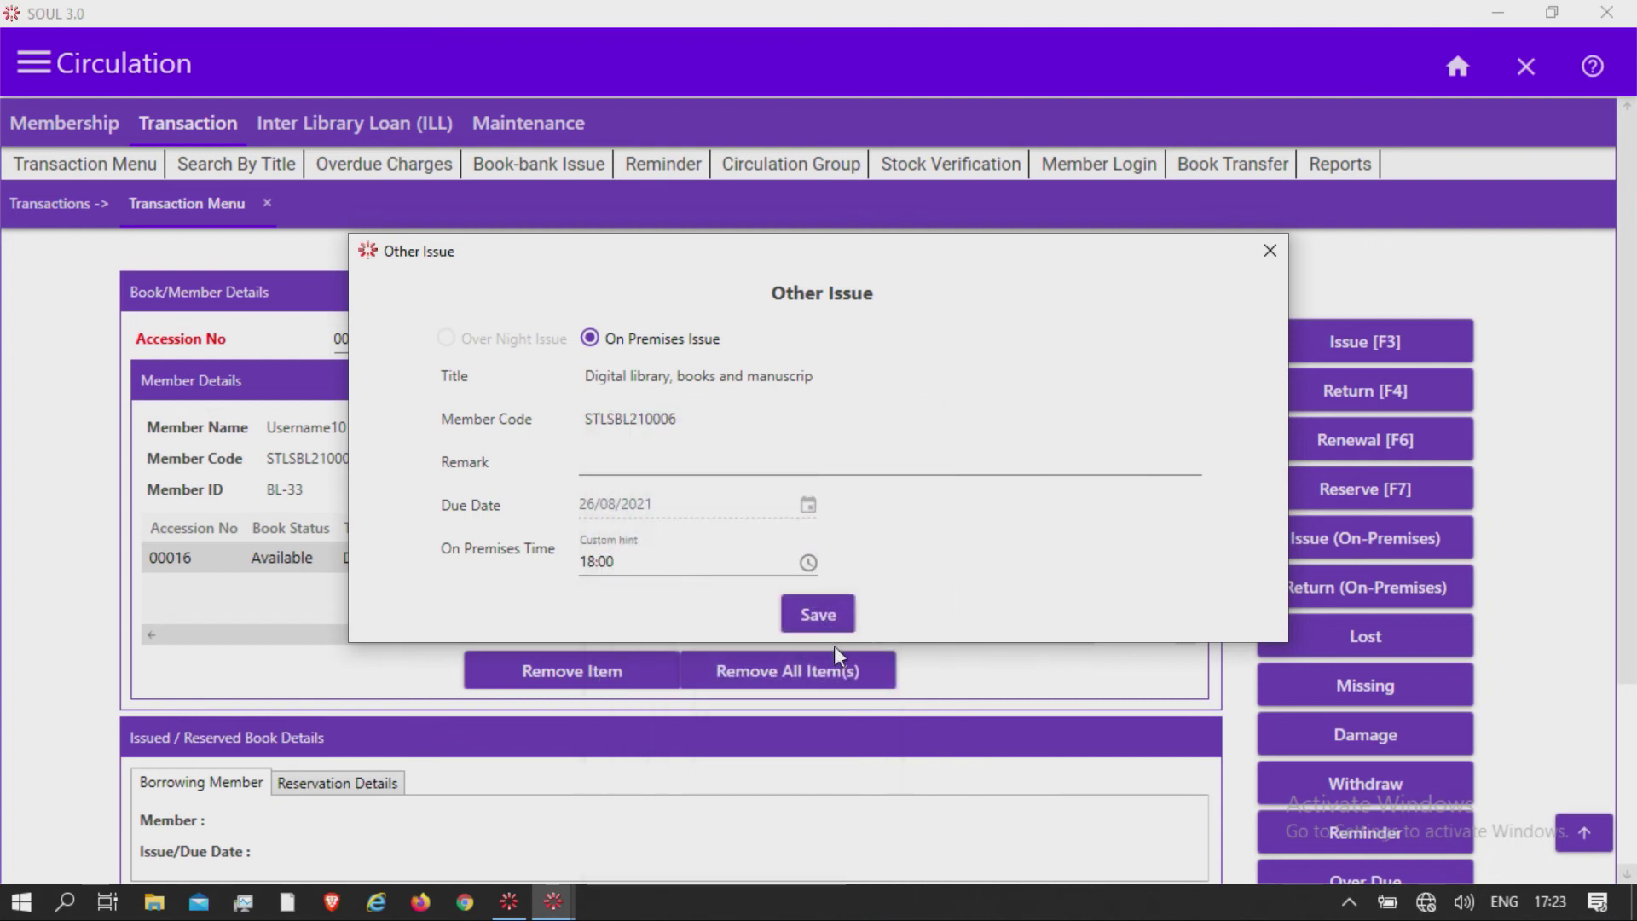
click(826, 621)
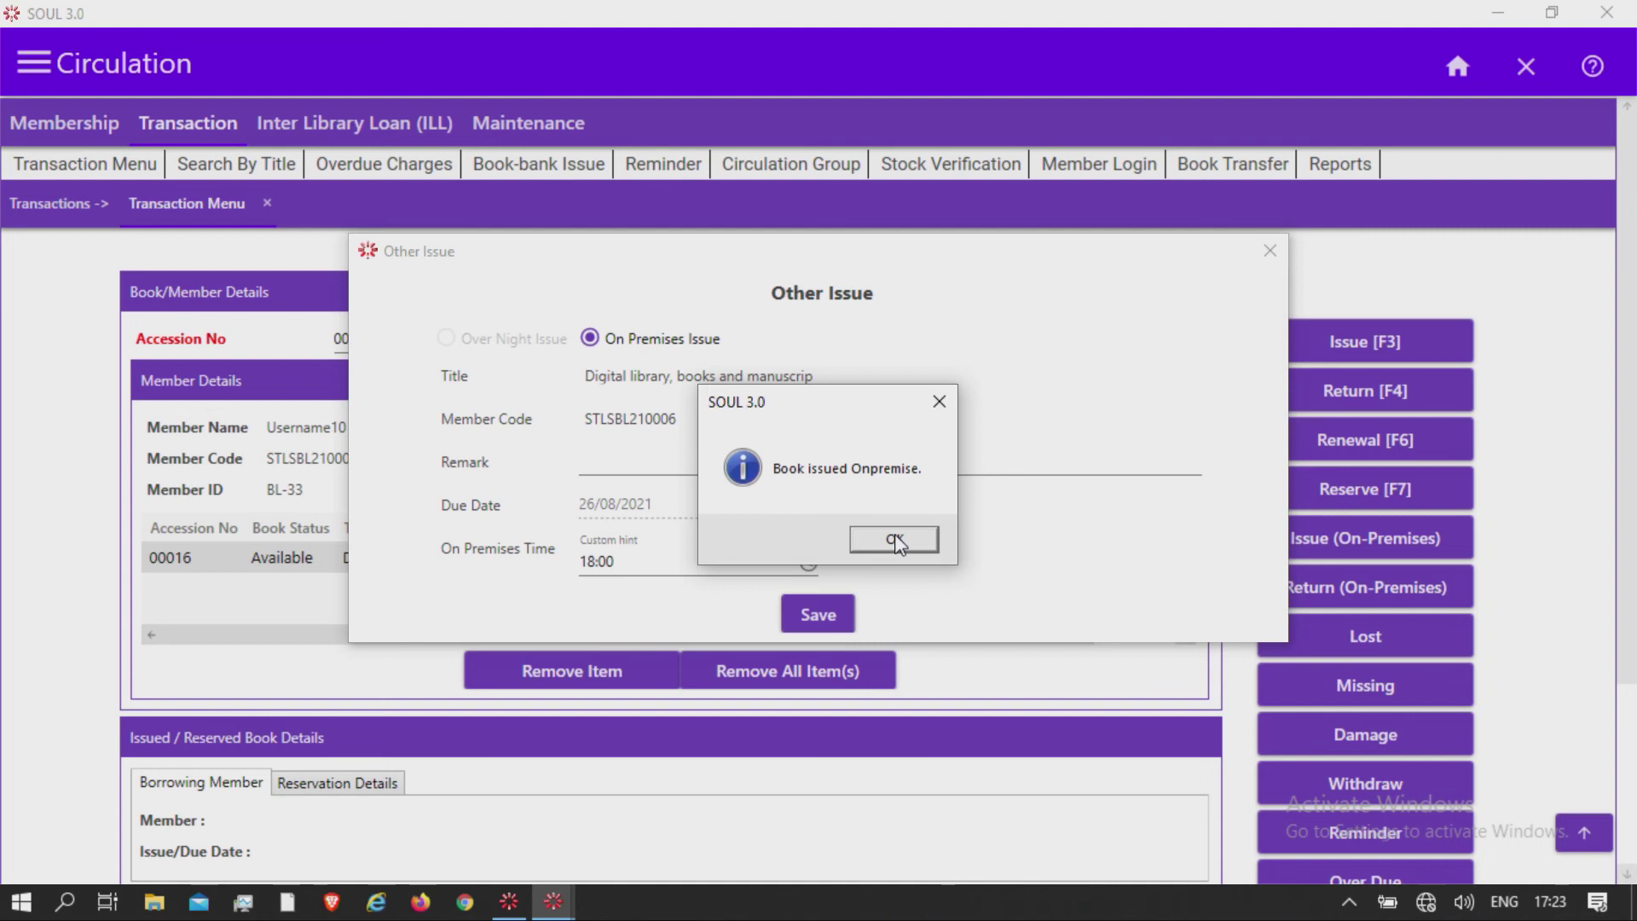
click(895, 541)
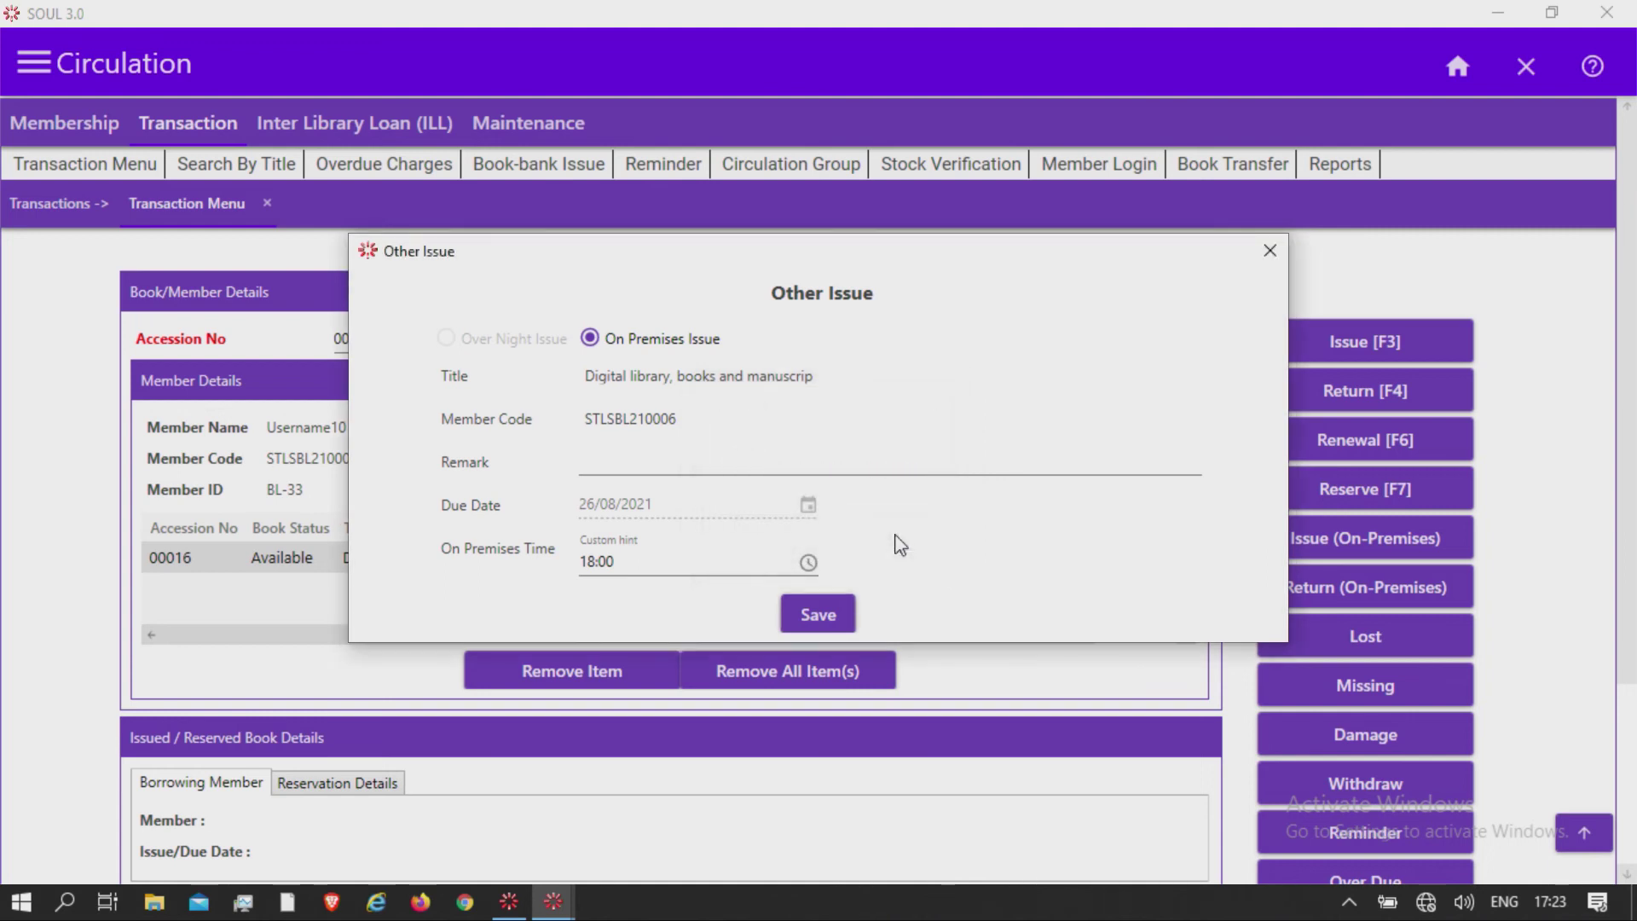
click(1270, 249)
Step: Reload the record of accession number 00016 to check its book status and issue details
click(475, 336)
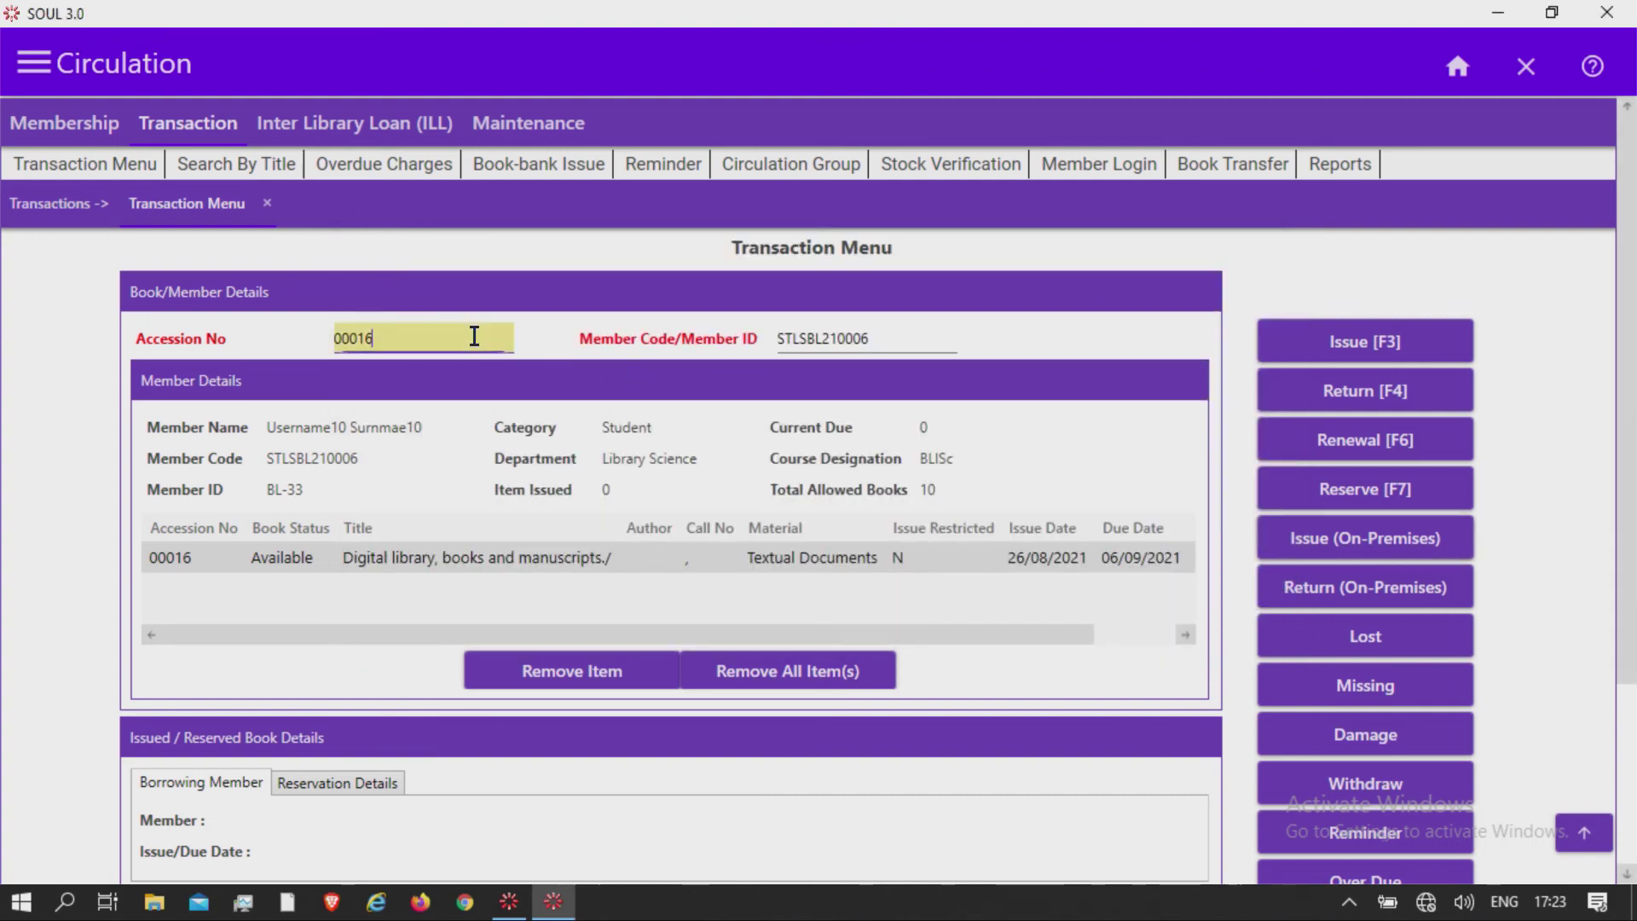
key(Return)
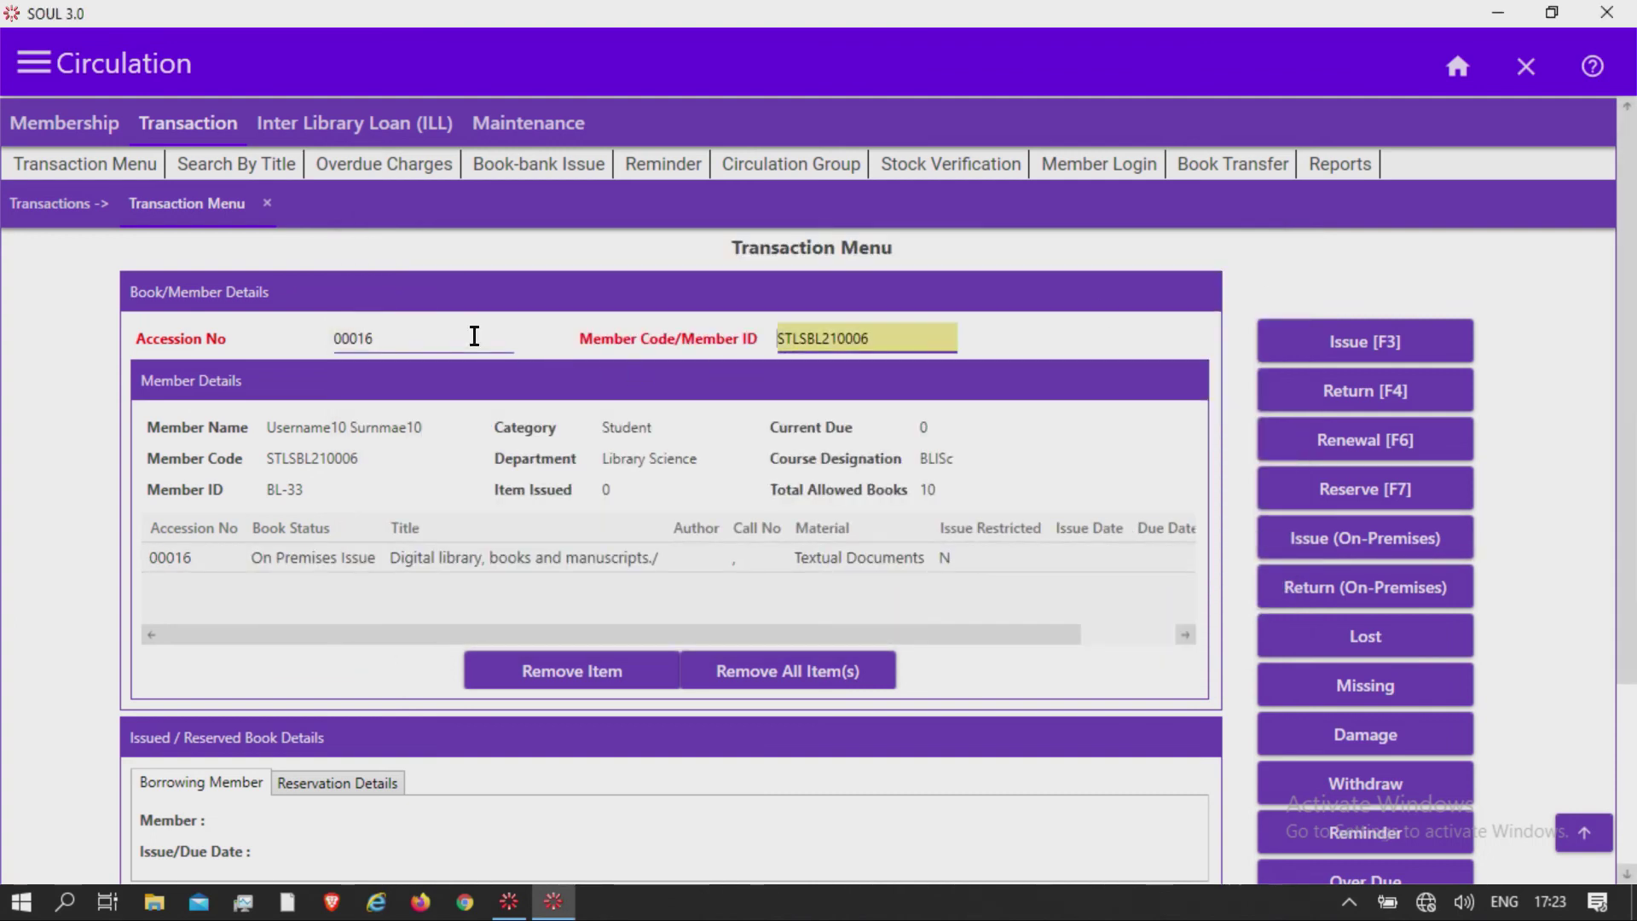
click(435, 565)
key(Tab)
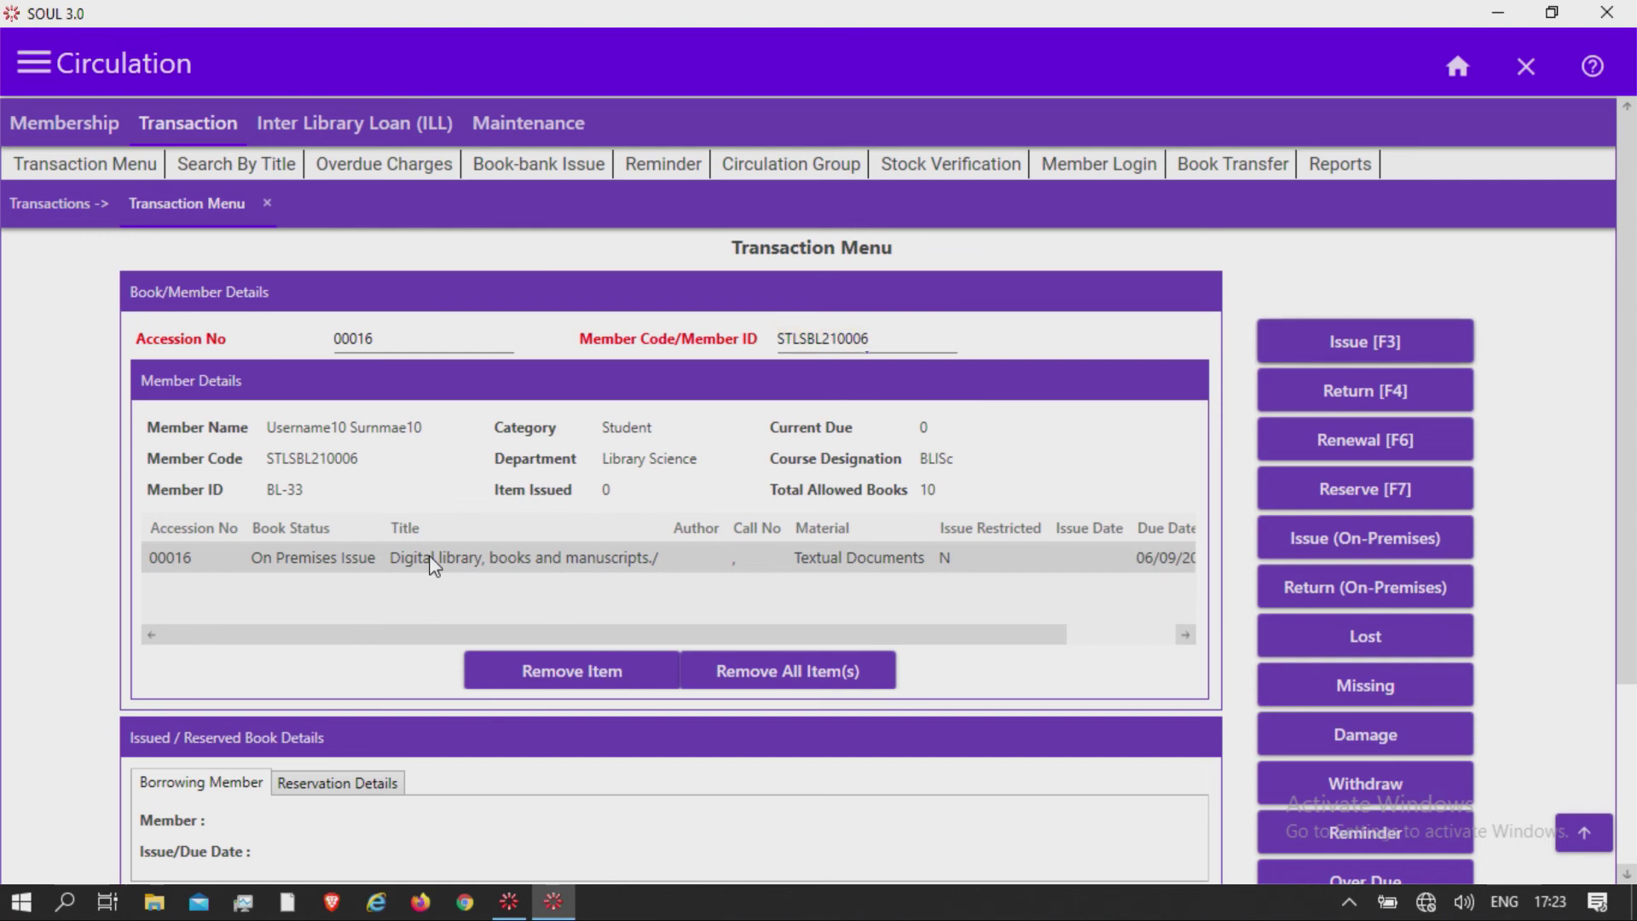
click(444, 344)
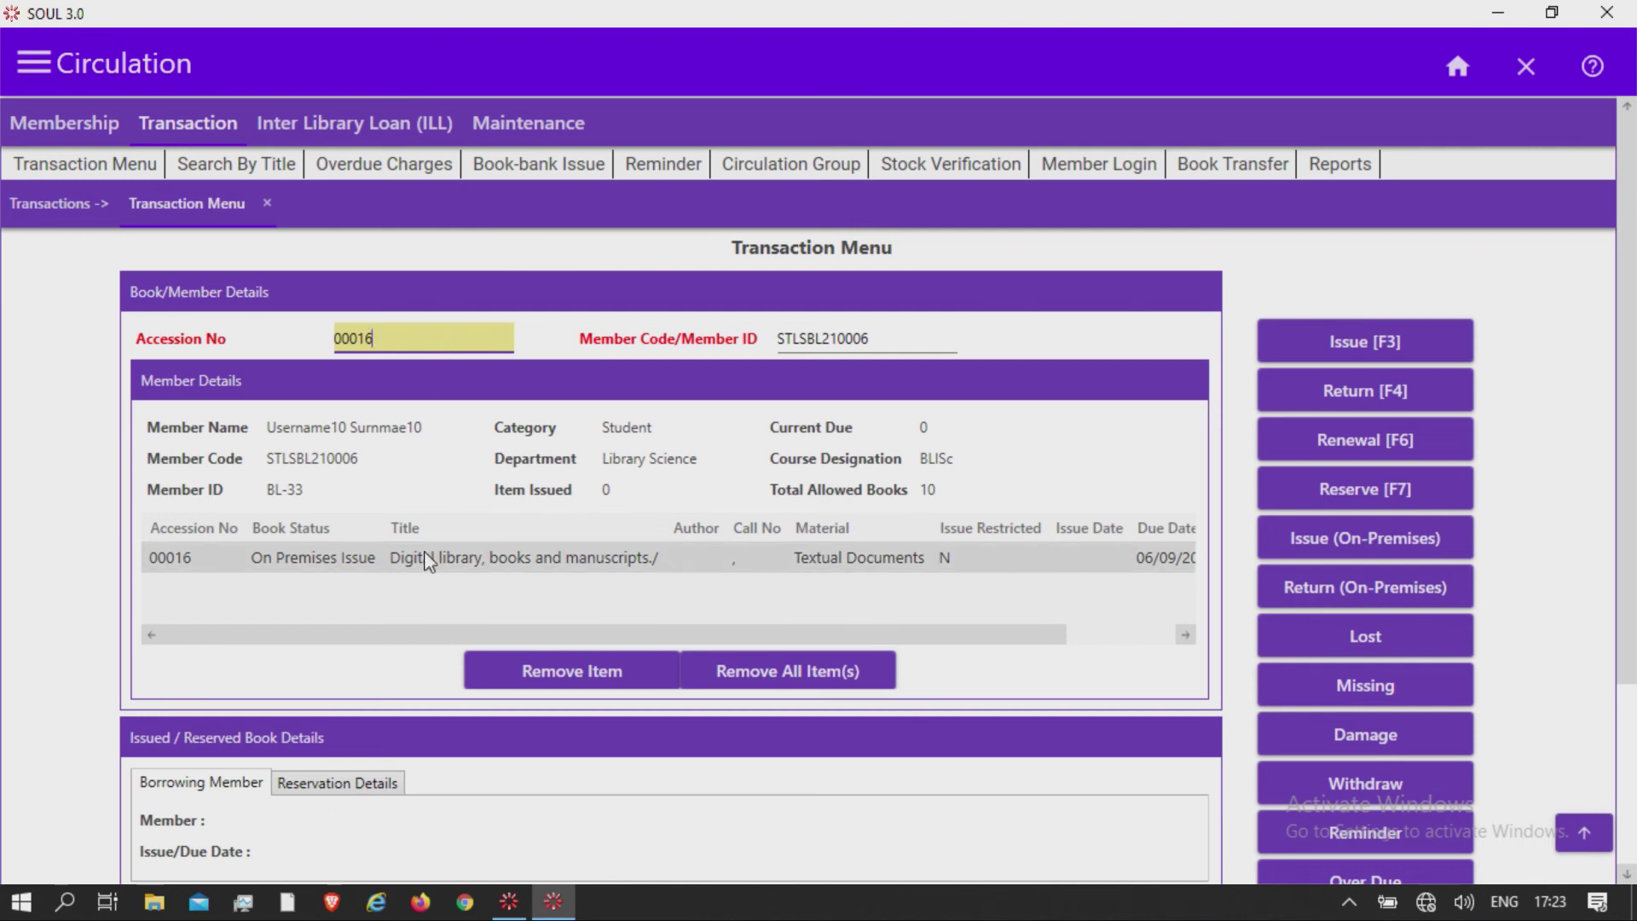
key(Tab)
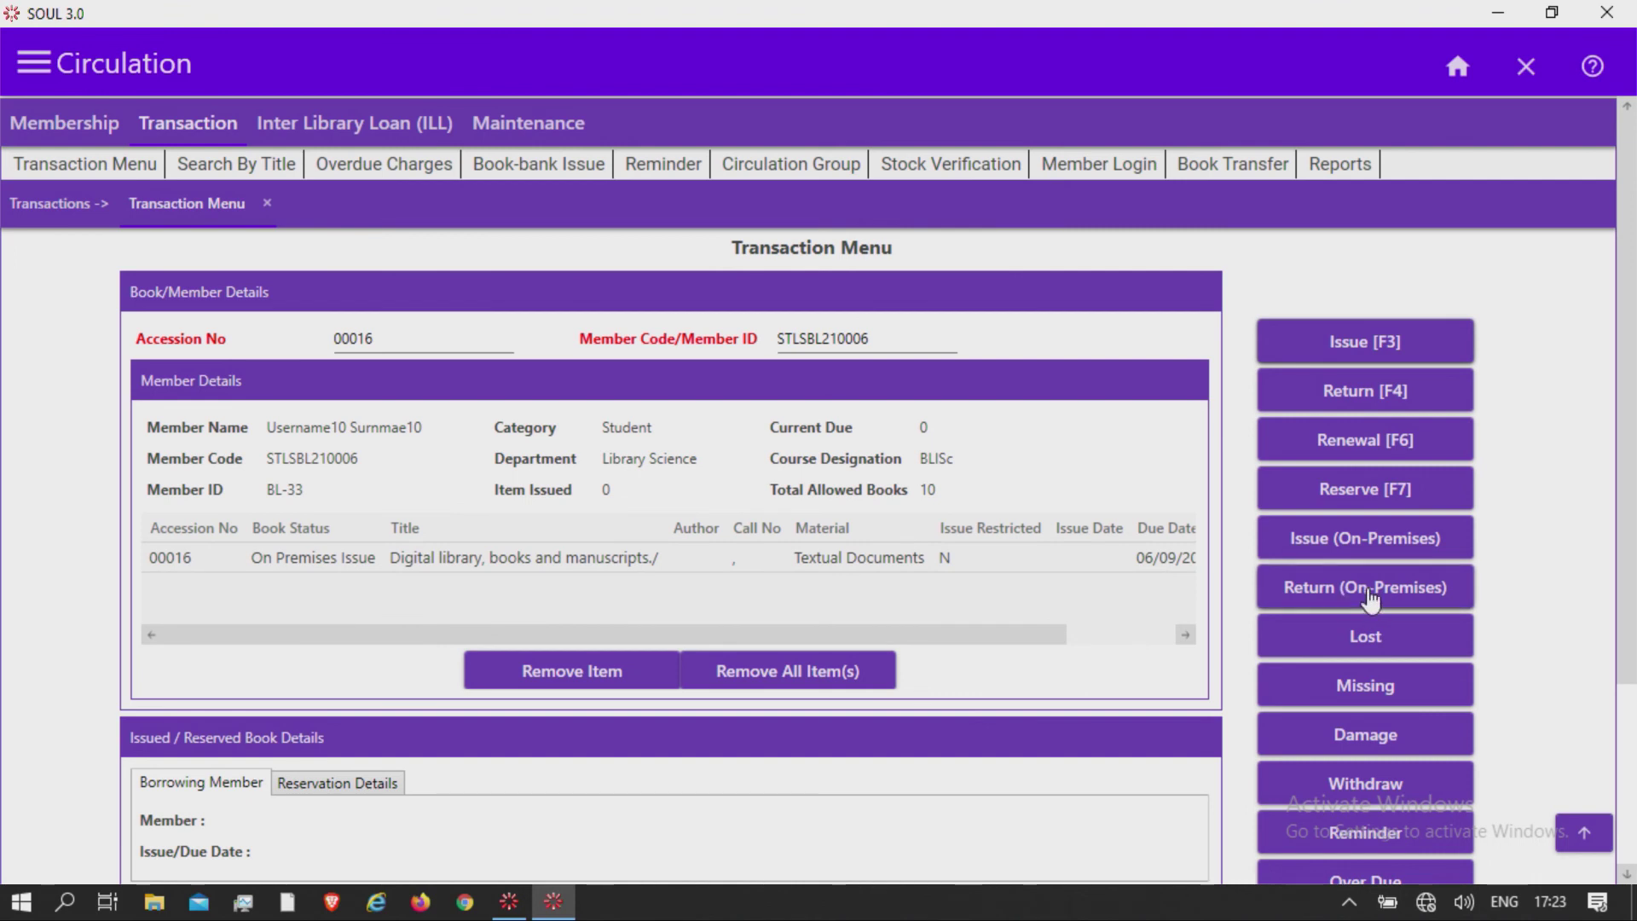
Step: Select book 00016 in the item list and return it from on-premises issue
click(1370, 592)
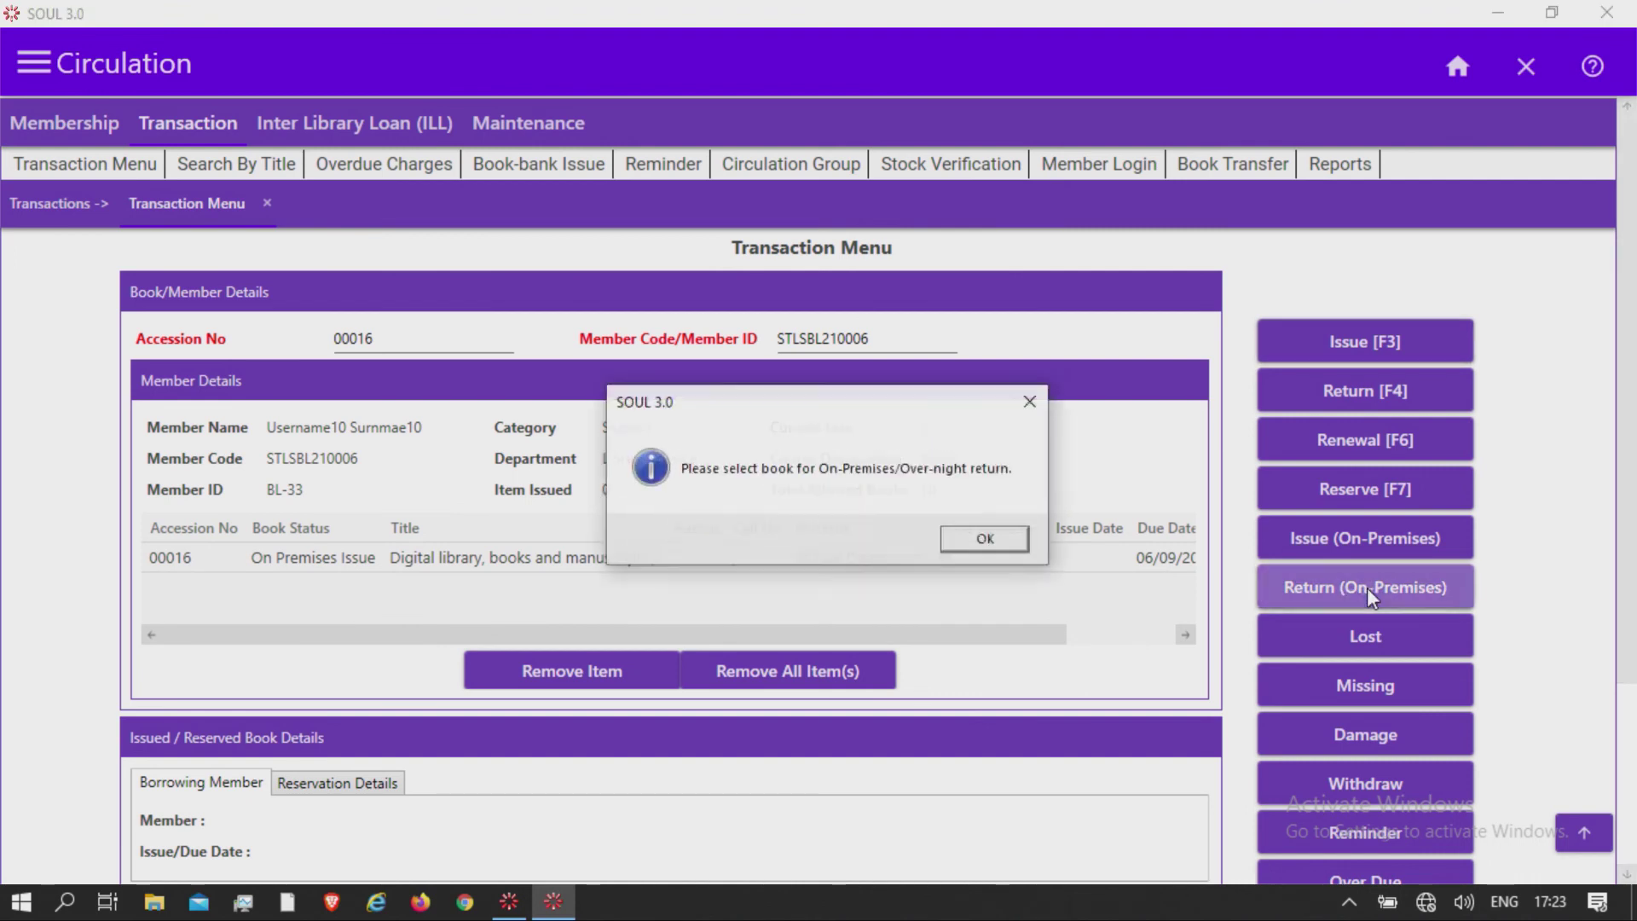
click(964, 543)
click(216, 562)
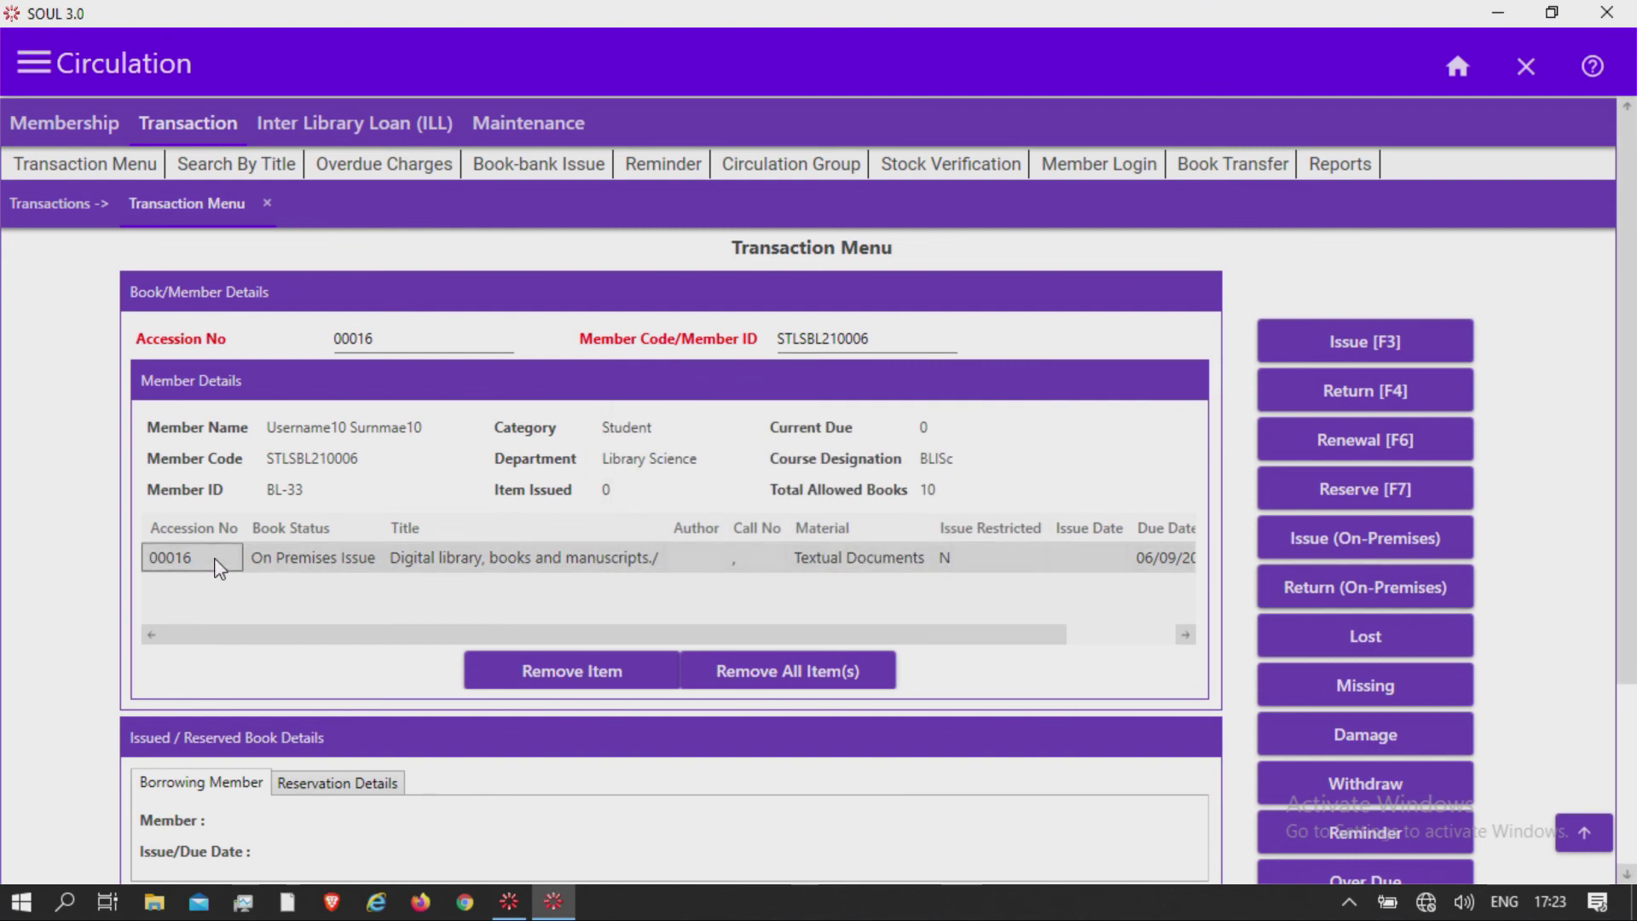
click(1344, 585)
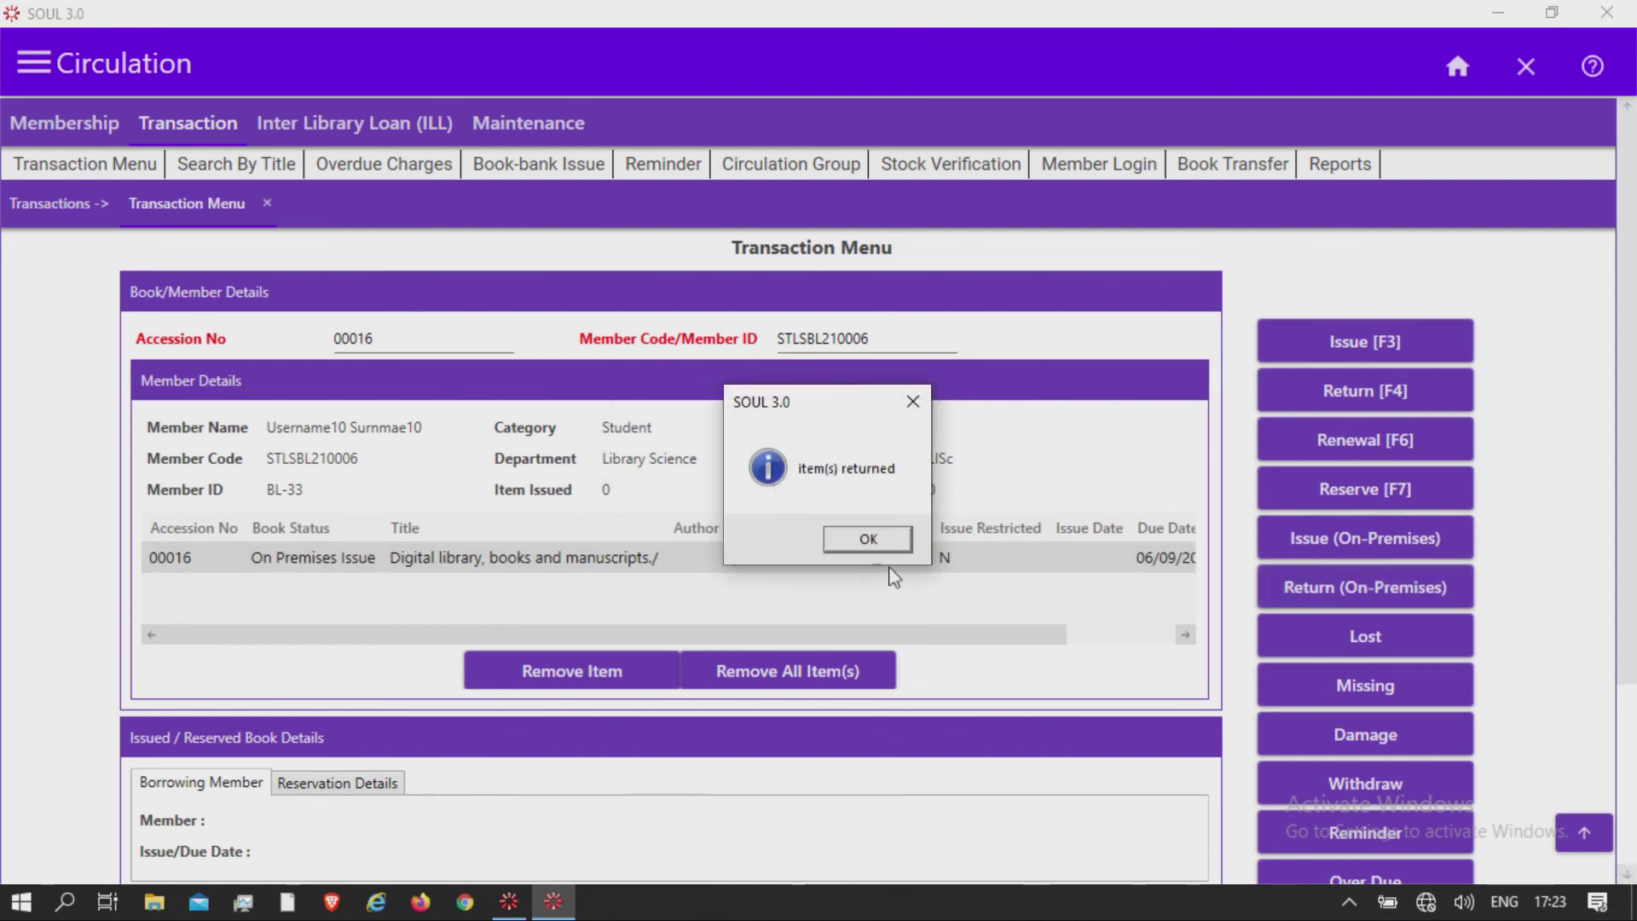
click(855, 542)
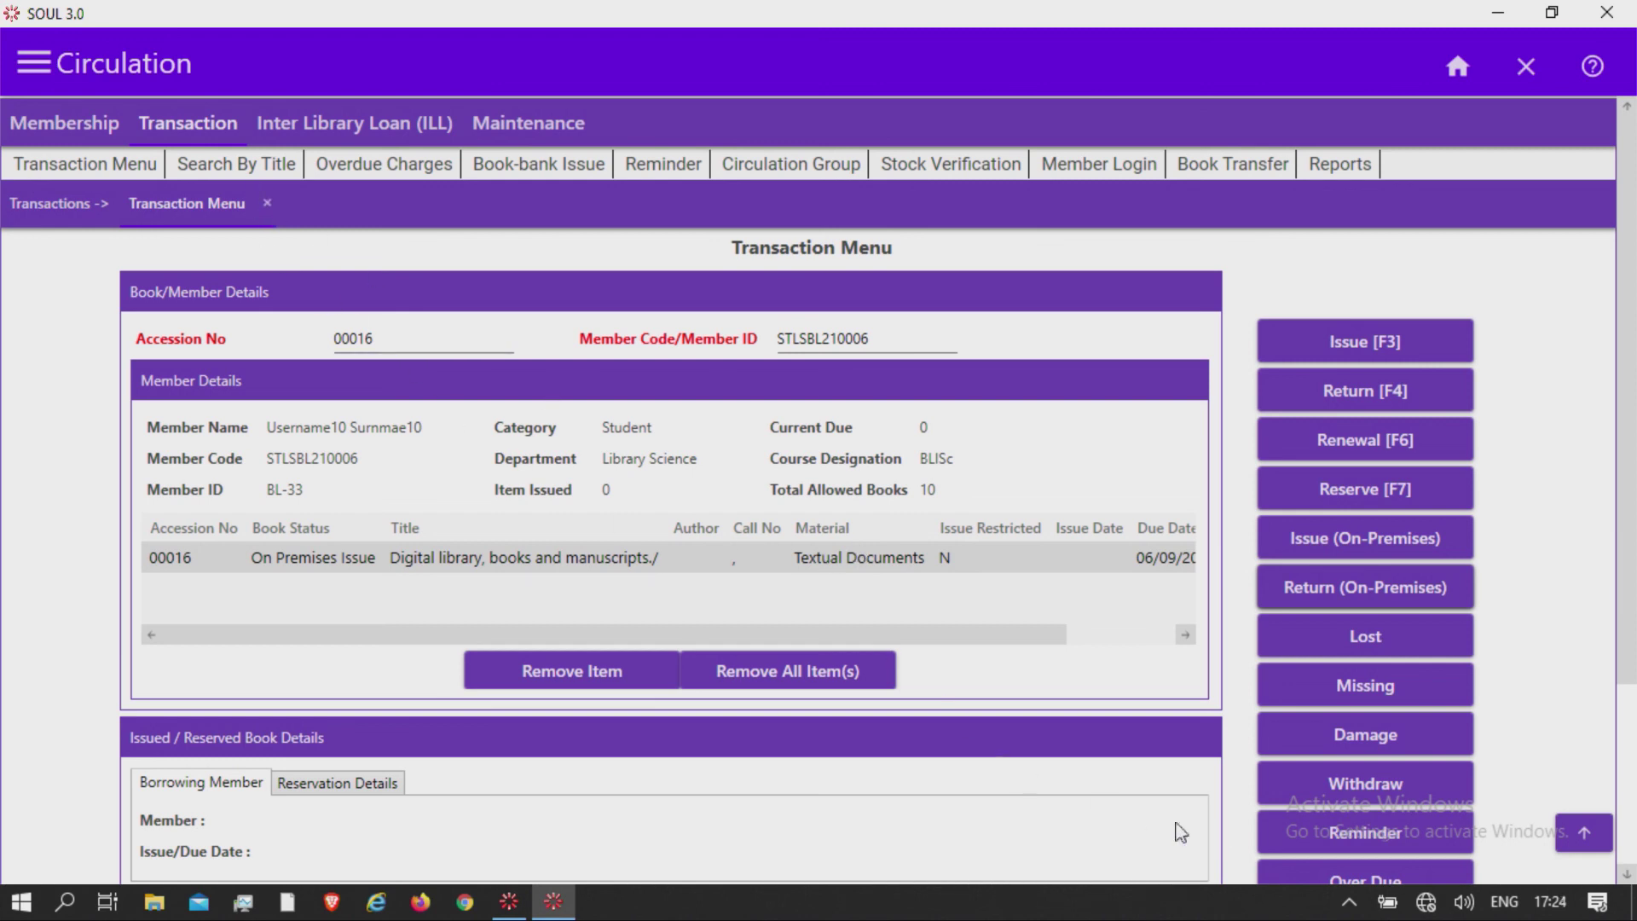
Step: Replace the accession number with 00022 to load that book and select it in the item list
scroll(1182, 827, down, 2)
scroll(1623, 674, down, 1)
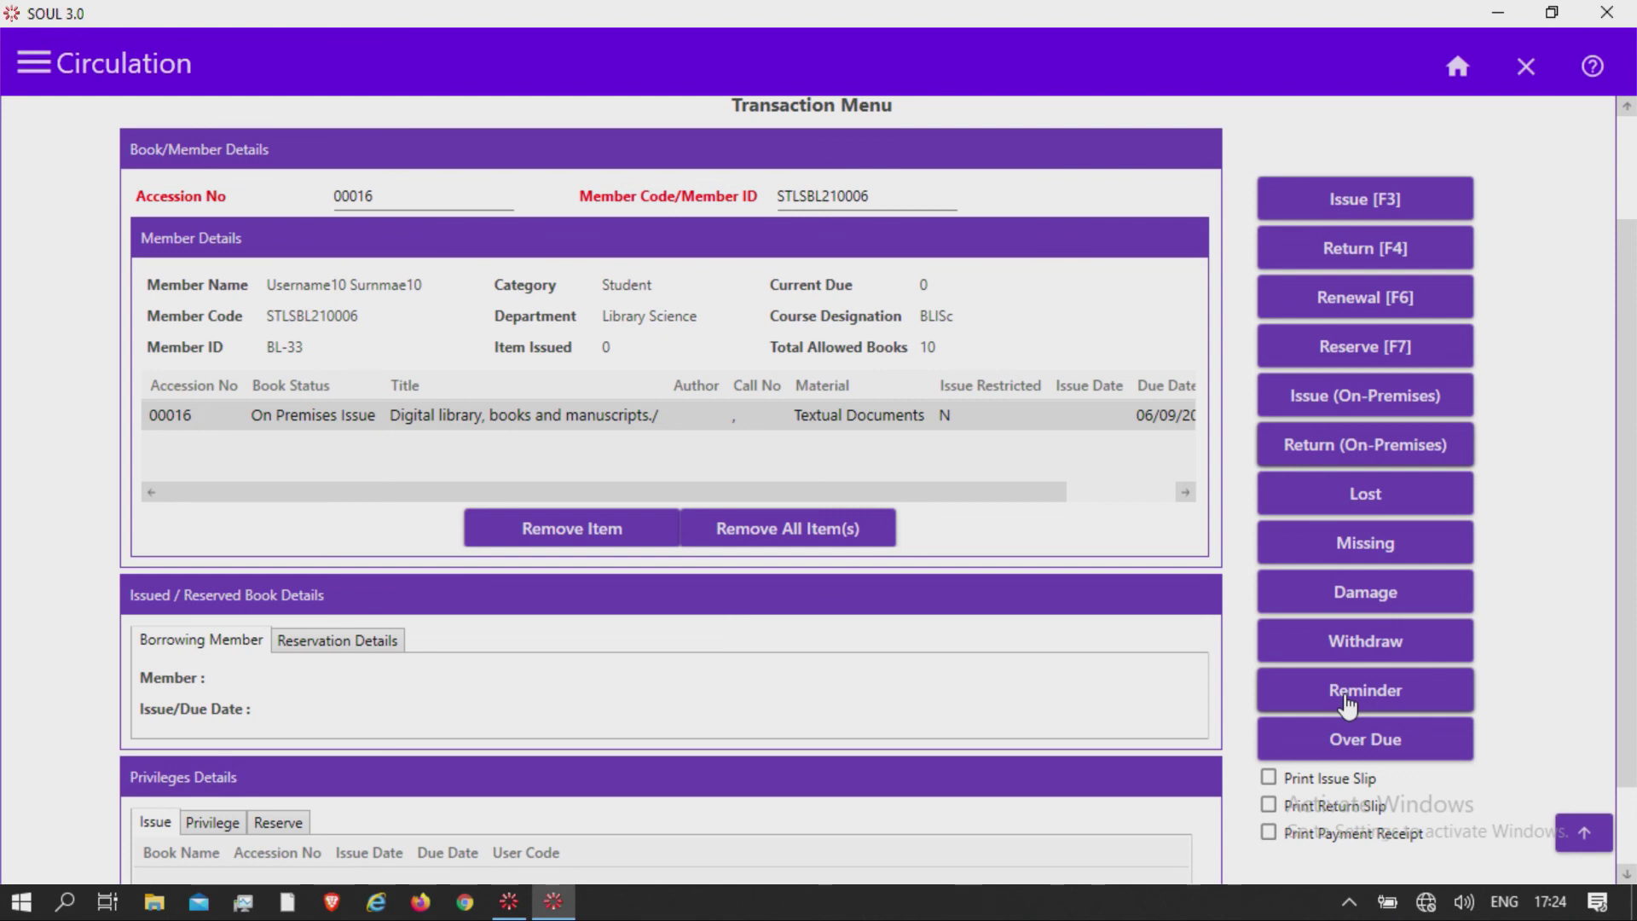
click(444, 195)
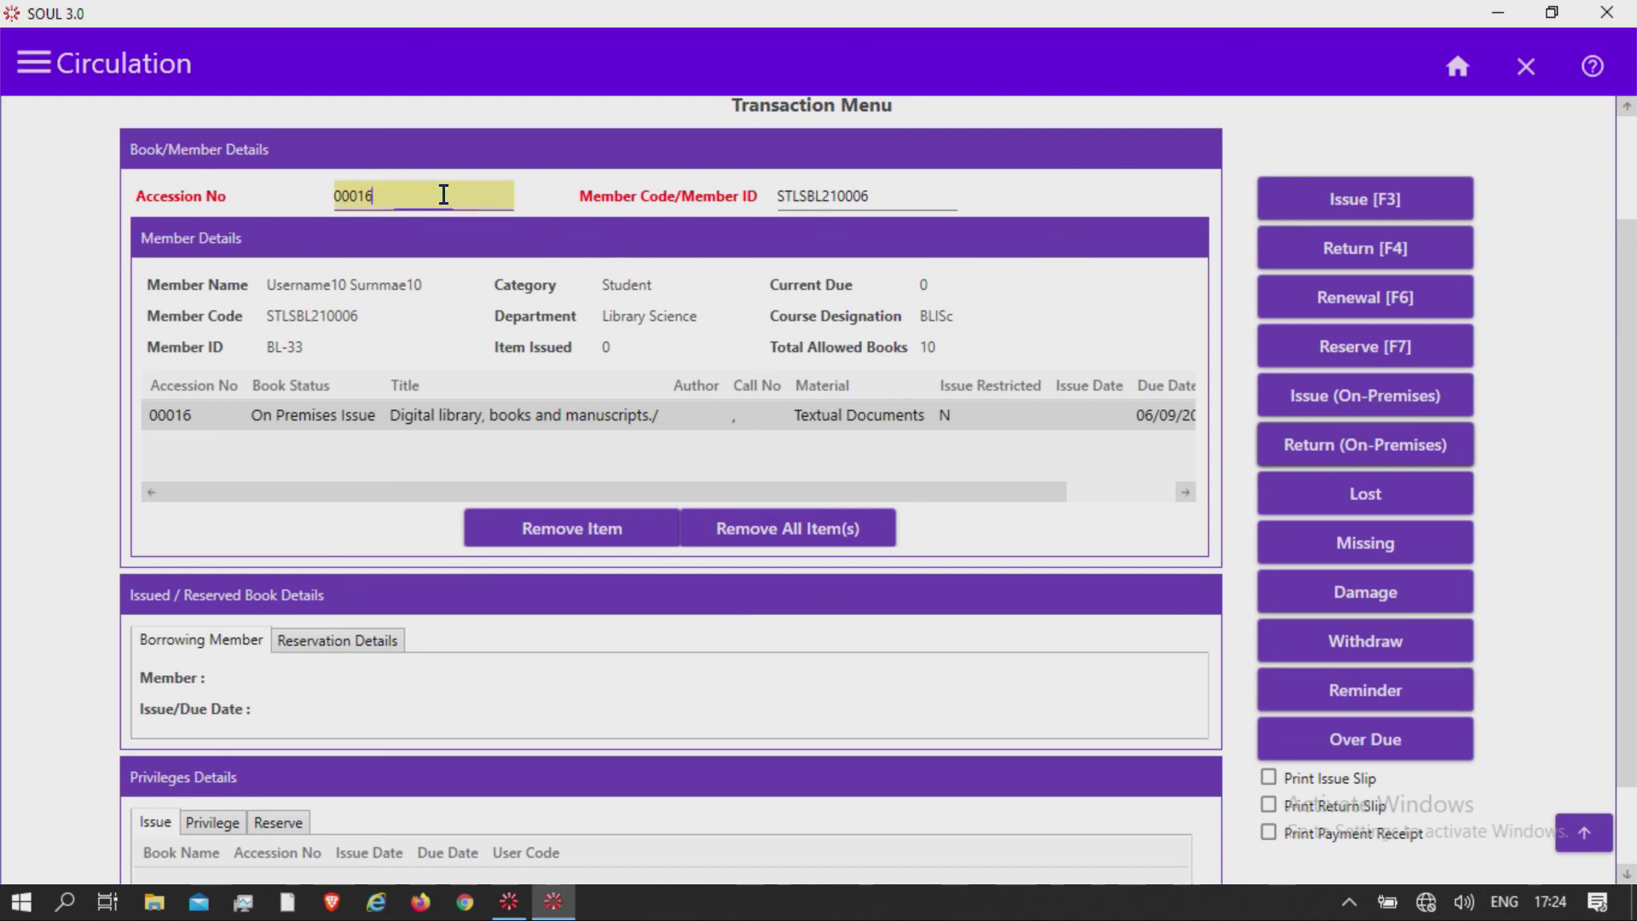
text(0001)
key(BackSpace)
text(2)
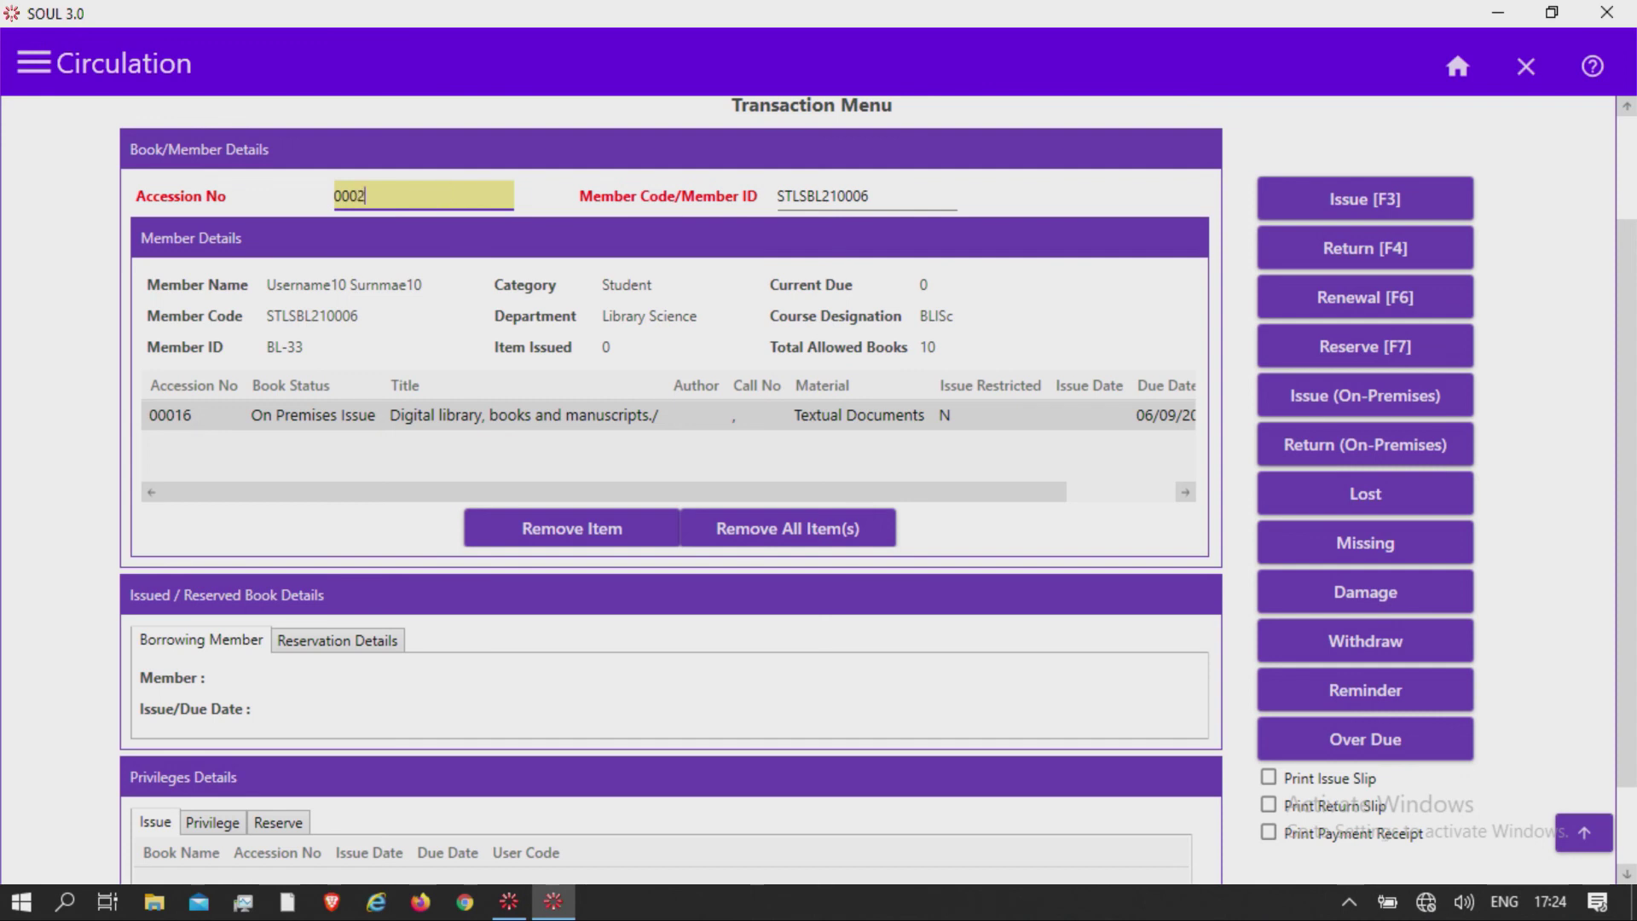
text(2)
key(Return)
click(339, 411)
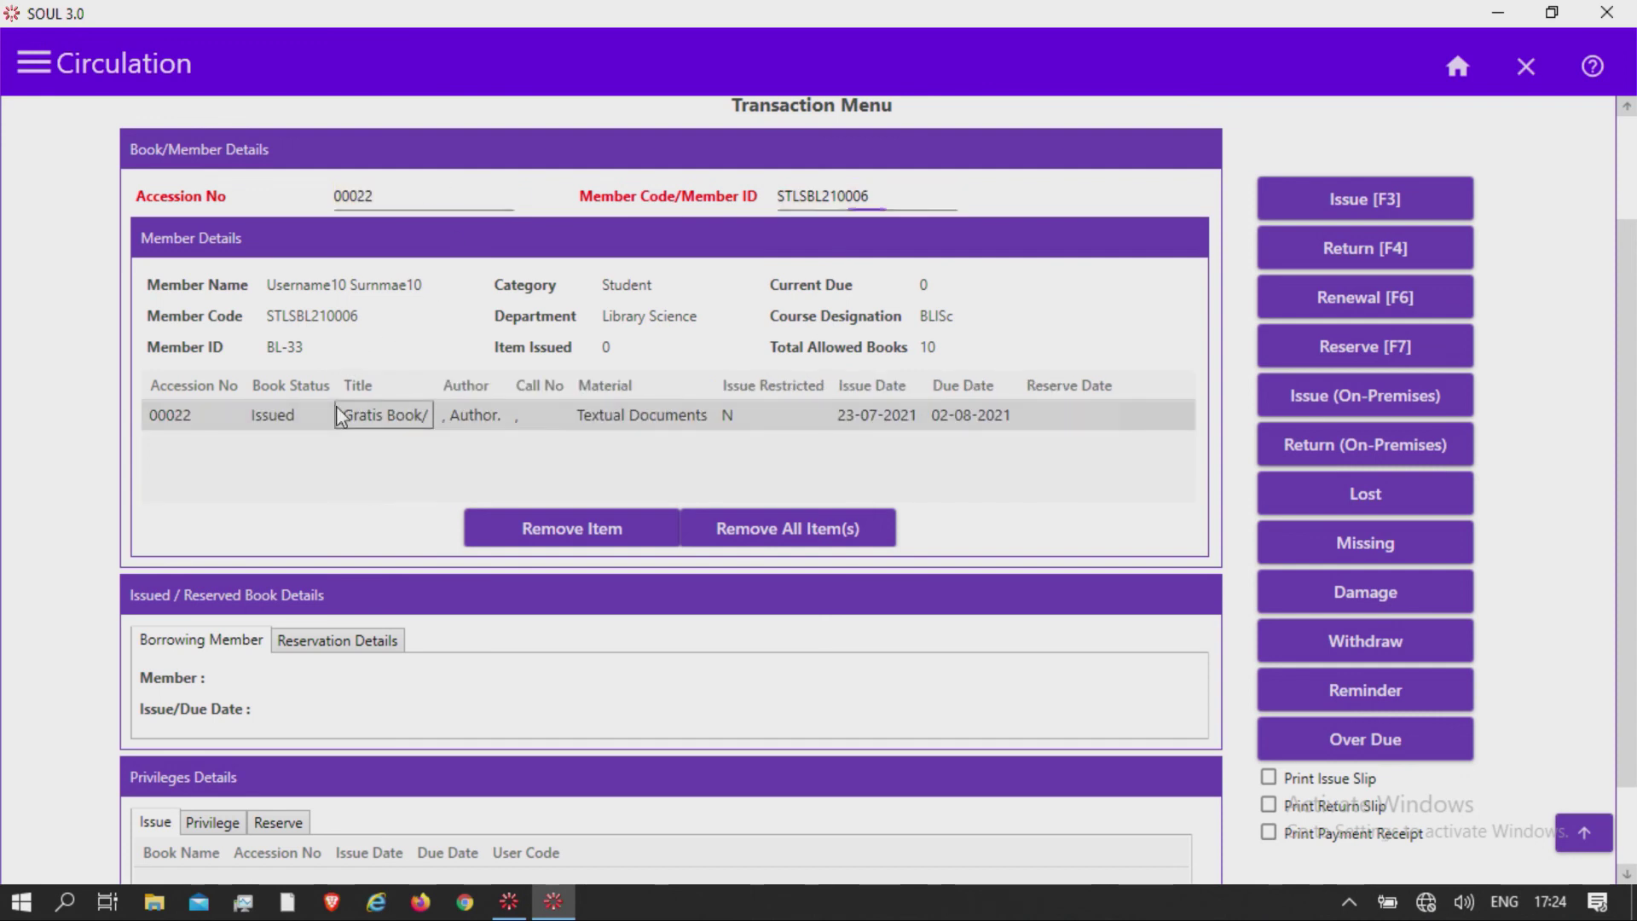
Step: Open the reminder mail form and choose By Due Date Between as the search criterion
click(1343, 690)
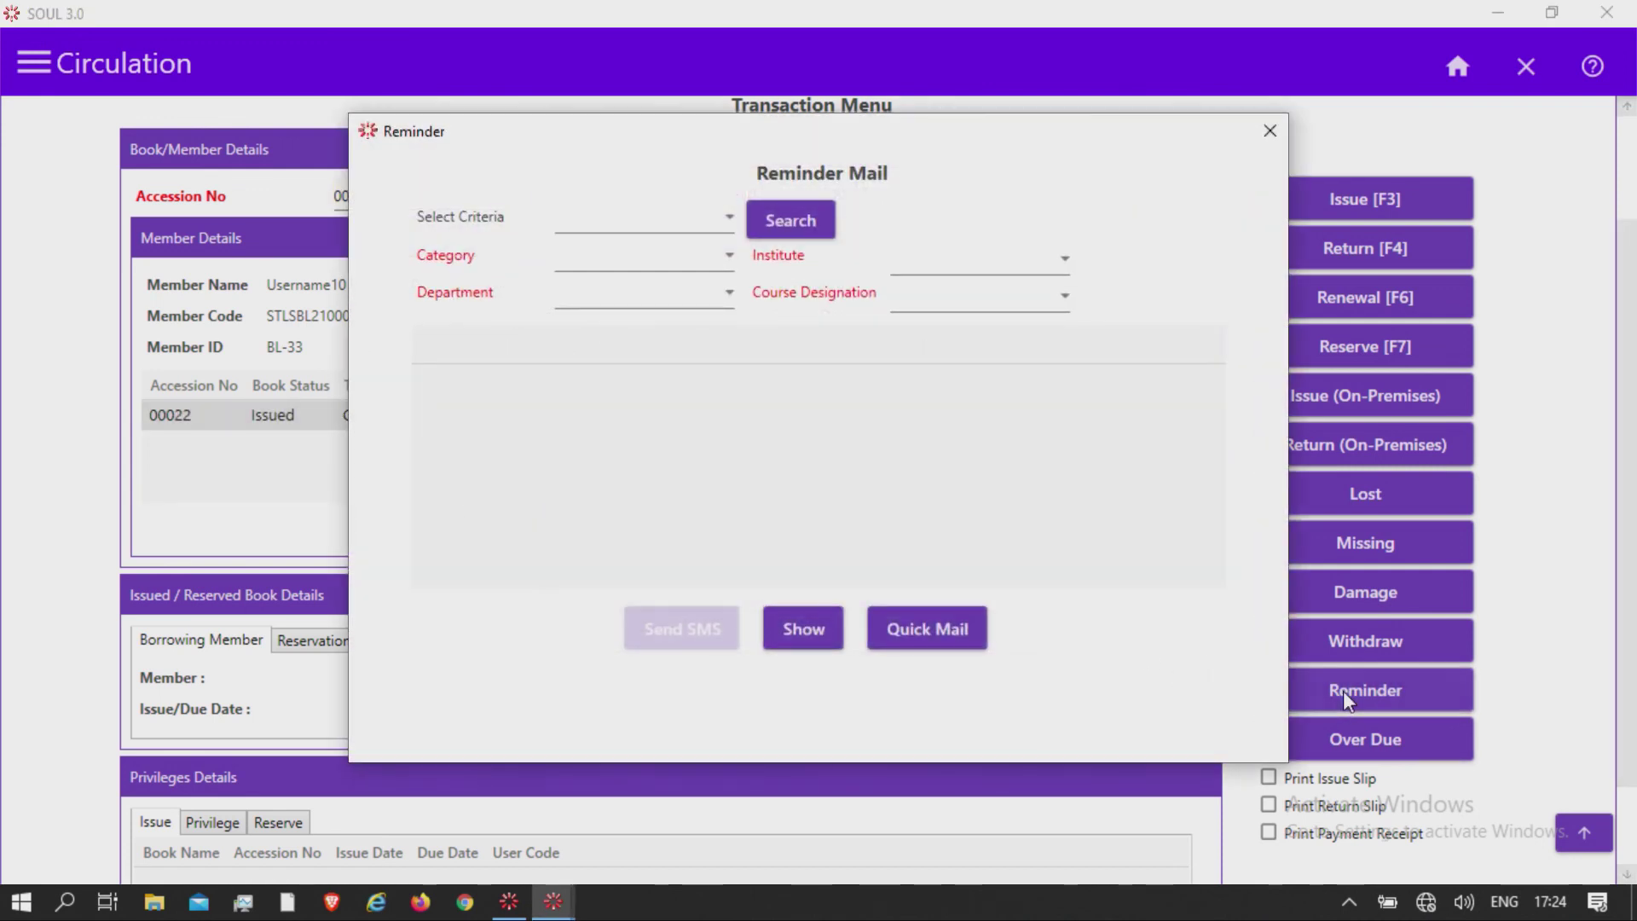
click(729, 224)
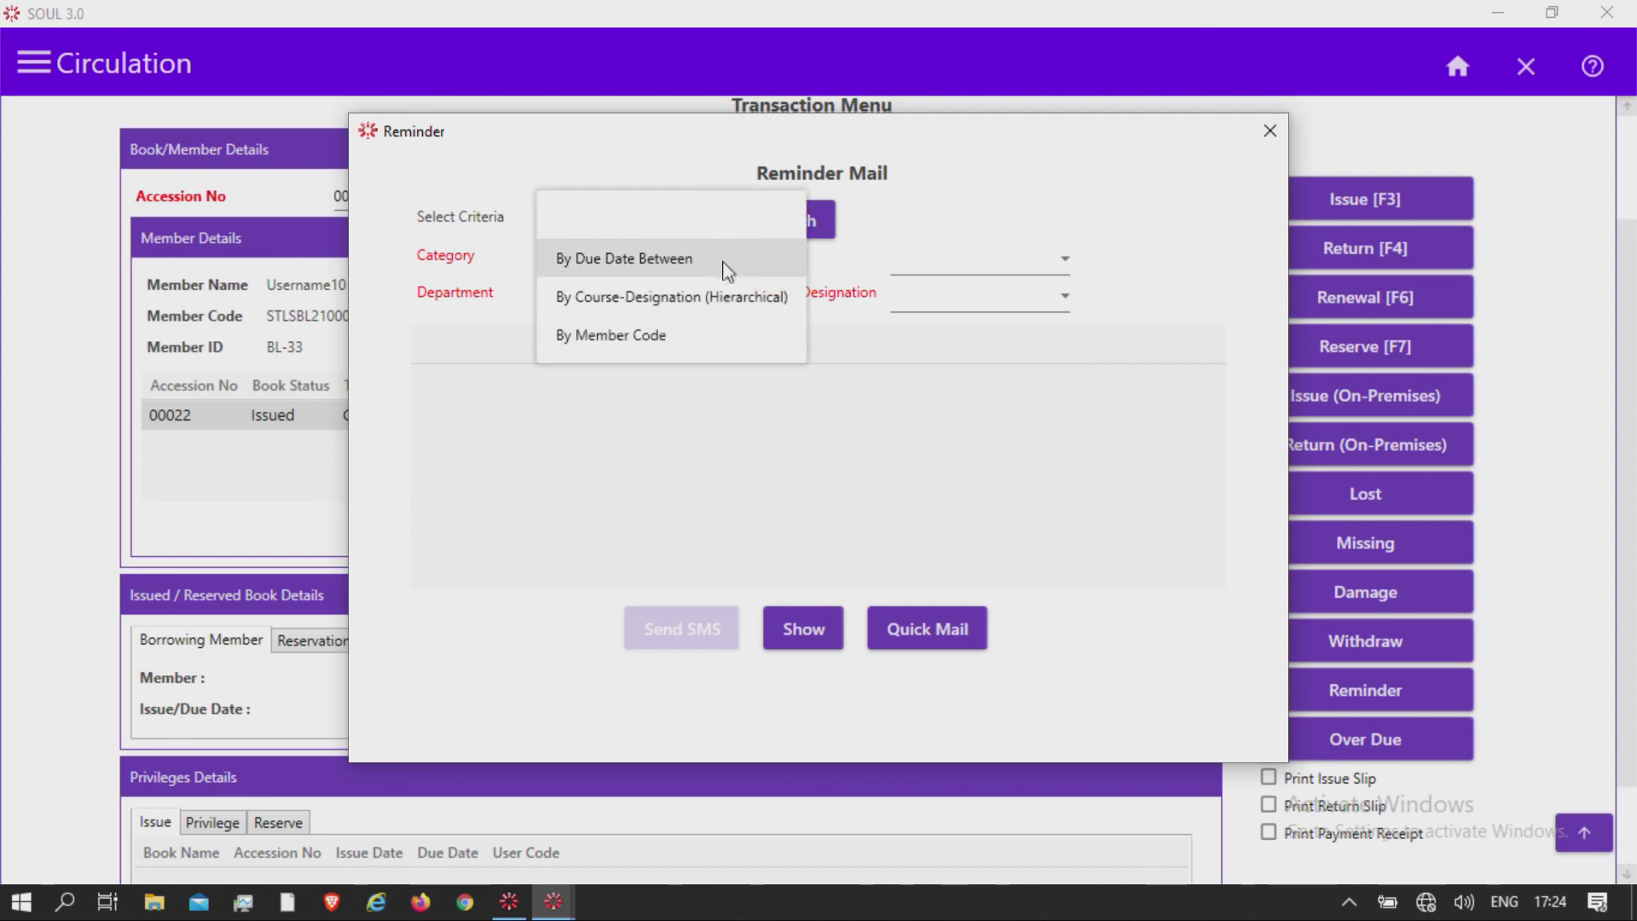
click(693, 257)
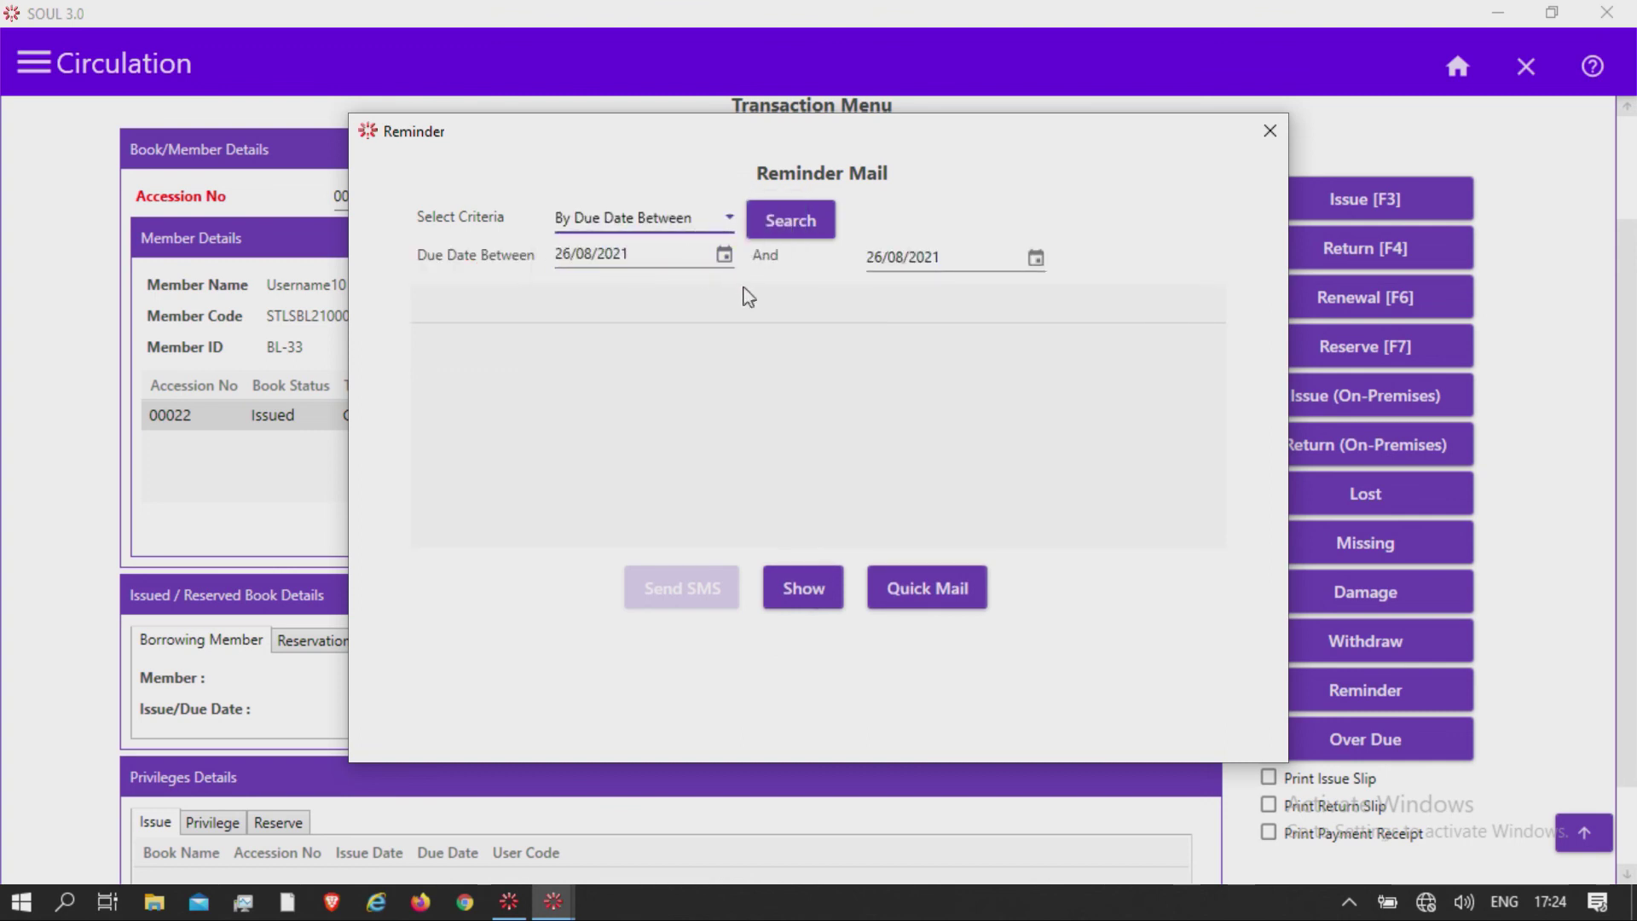
Step: Set the due date range's start to 26/07/2021, search, and mark the entry for book 00022 for a reminder
click(816, 230)
click(598, 256)
key(BackSpace)
text(7)
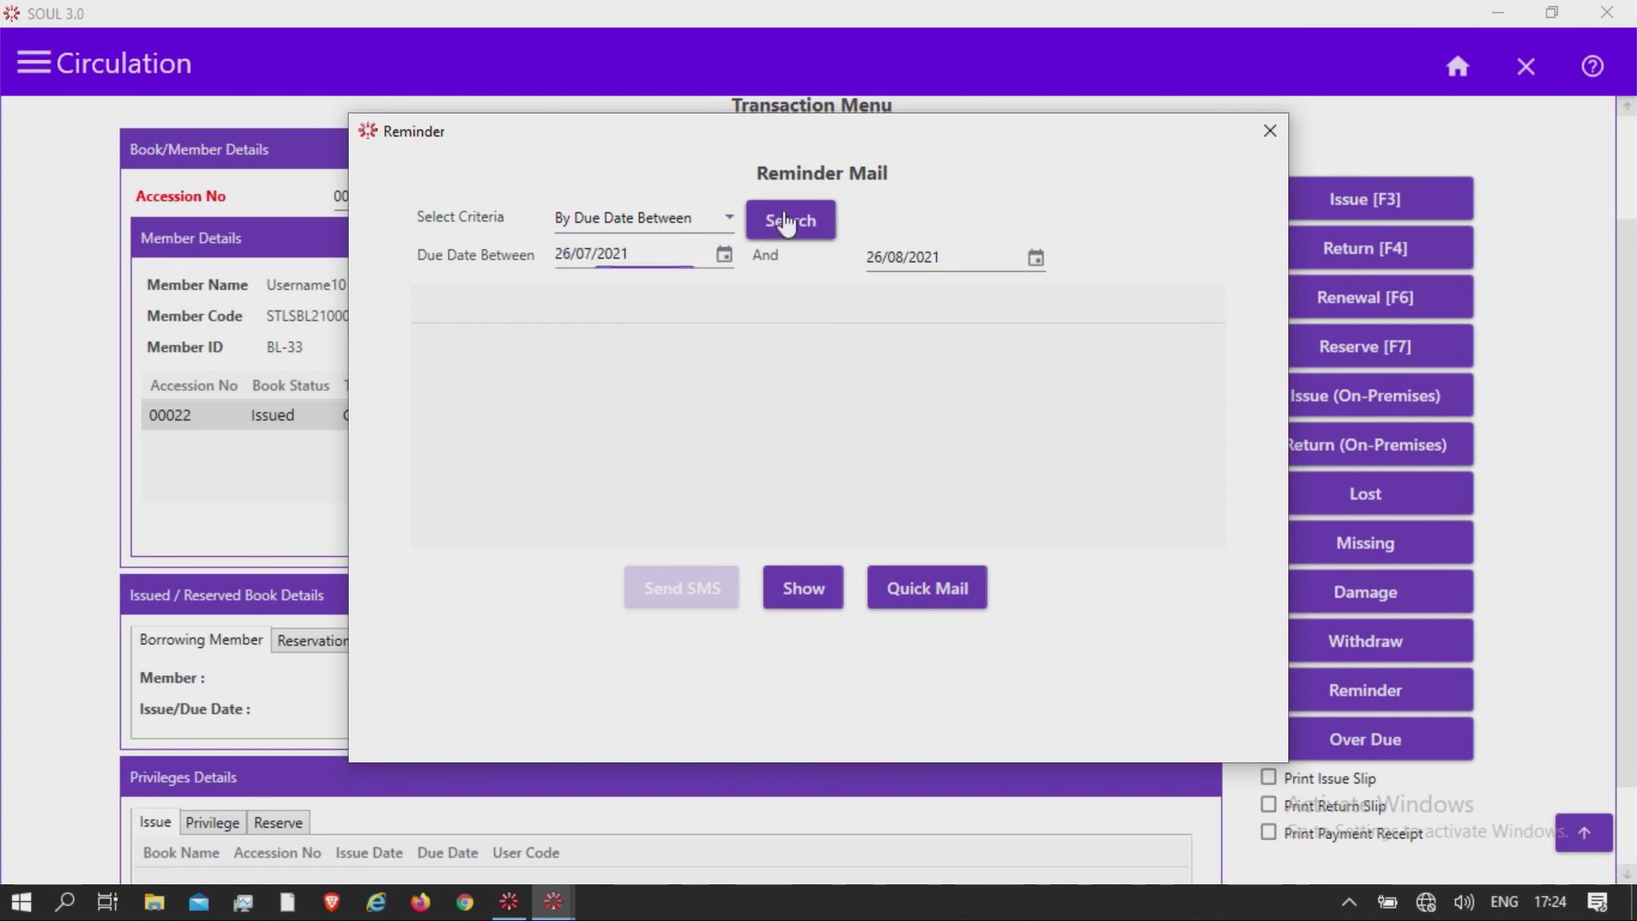
click(793, 220)
click(453, 367)
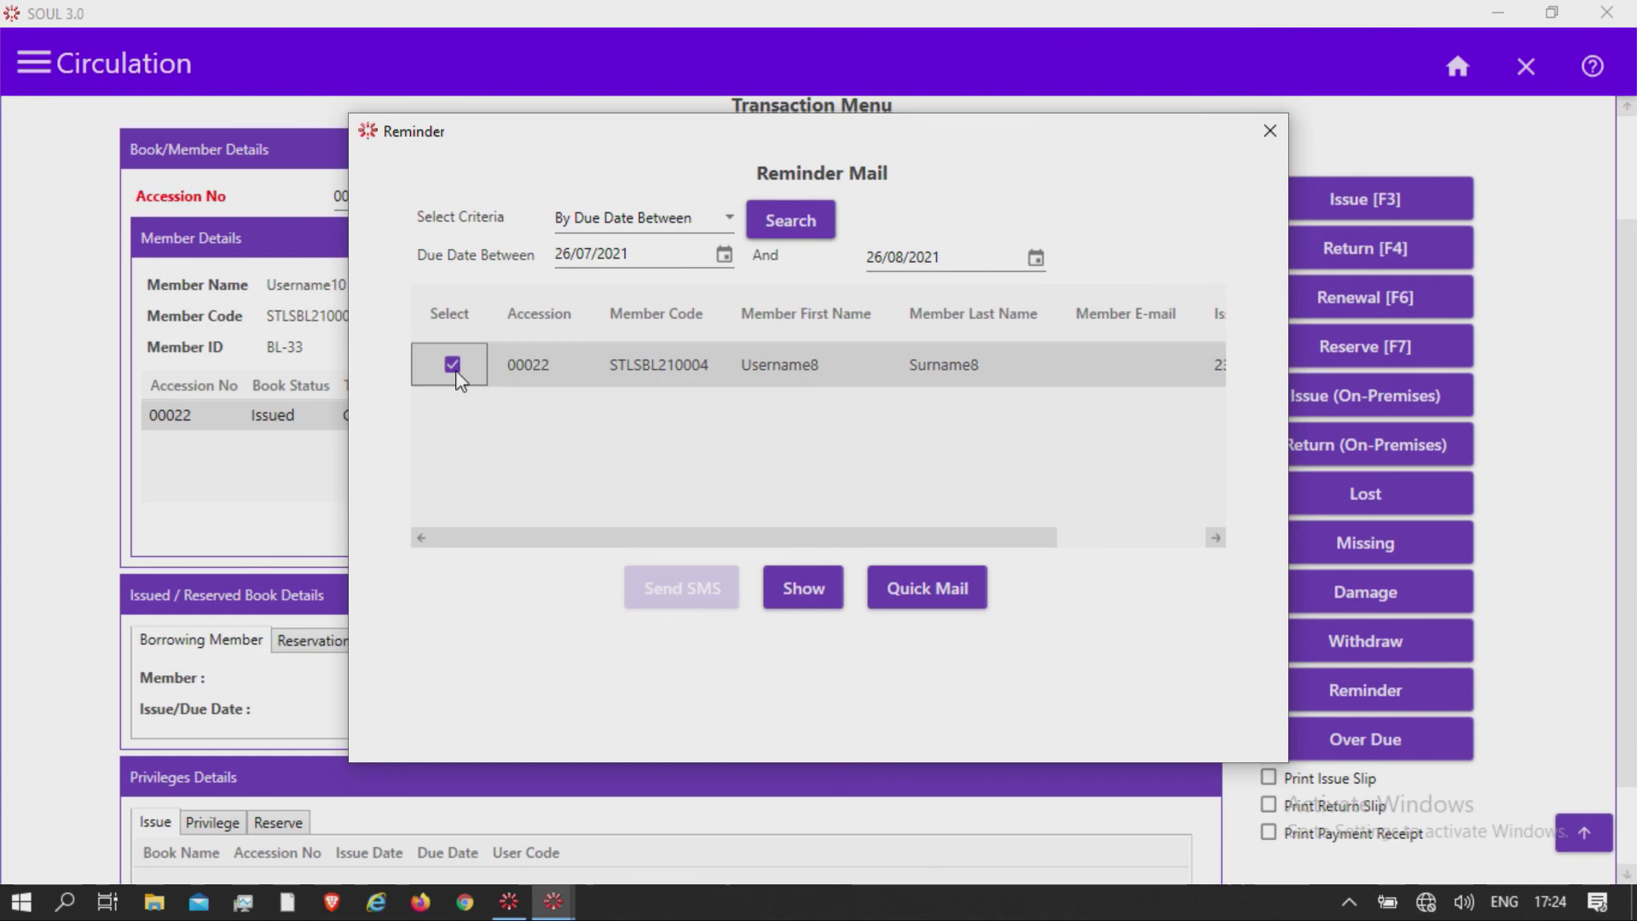